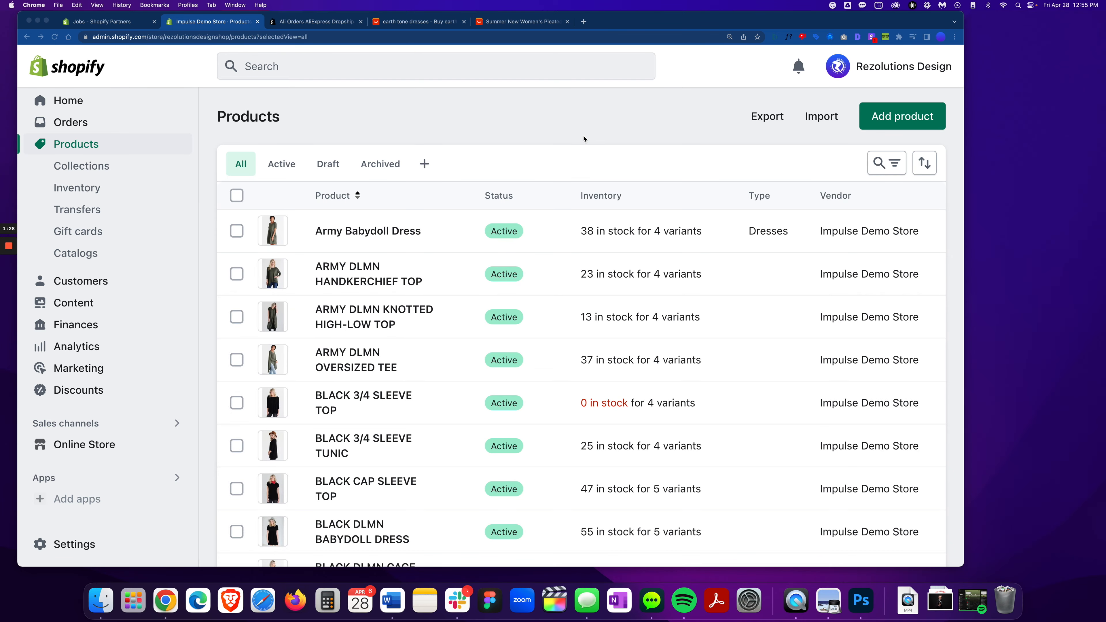
Step: View the store's home overview, then open the product list and look through it
click(69, 101)
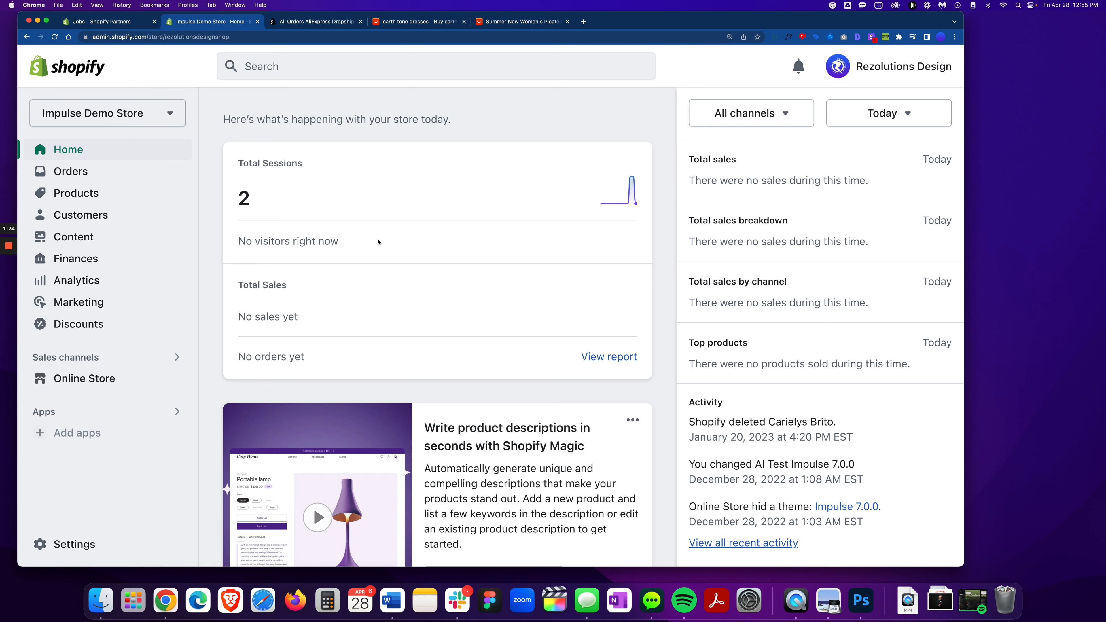
scroll(397, 259, down, 3)
scroll(398, 254, up, 3)
click(70, 196)
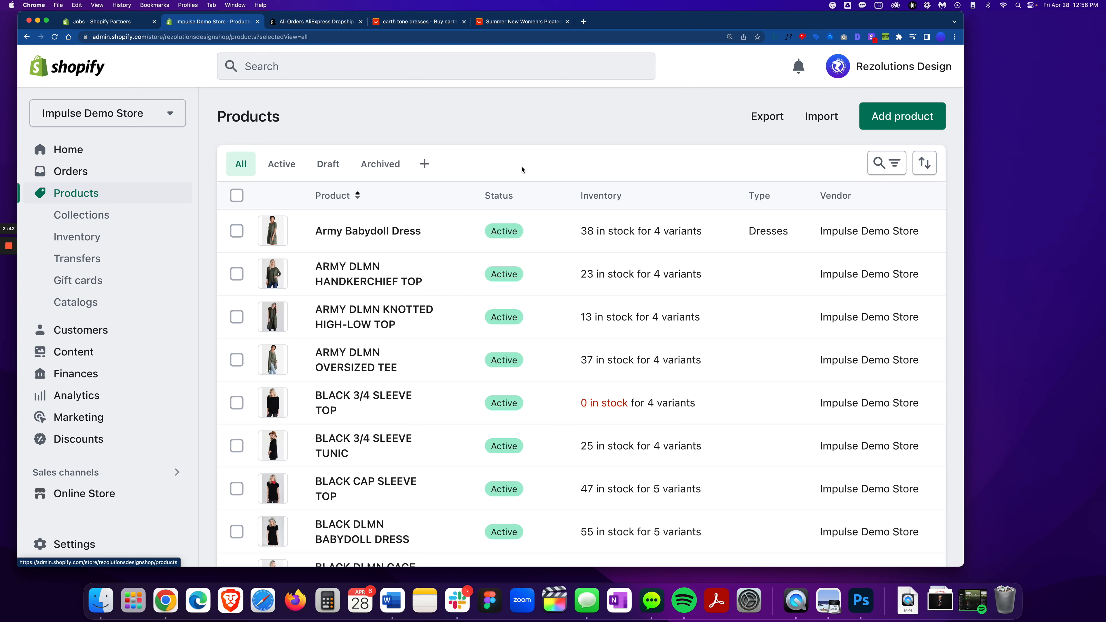
scroll(451, 239, down, 10)
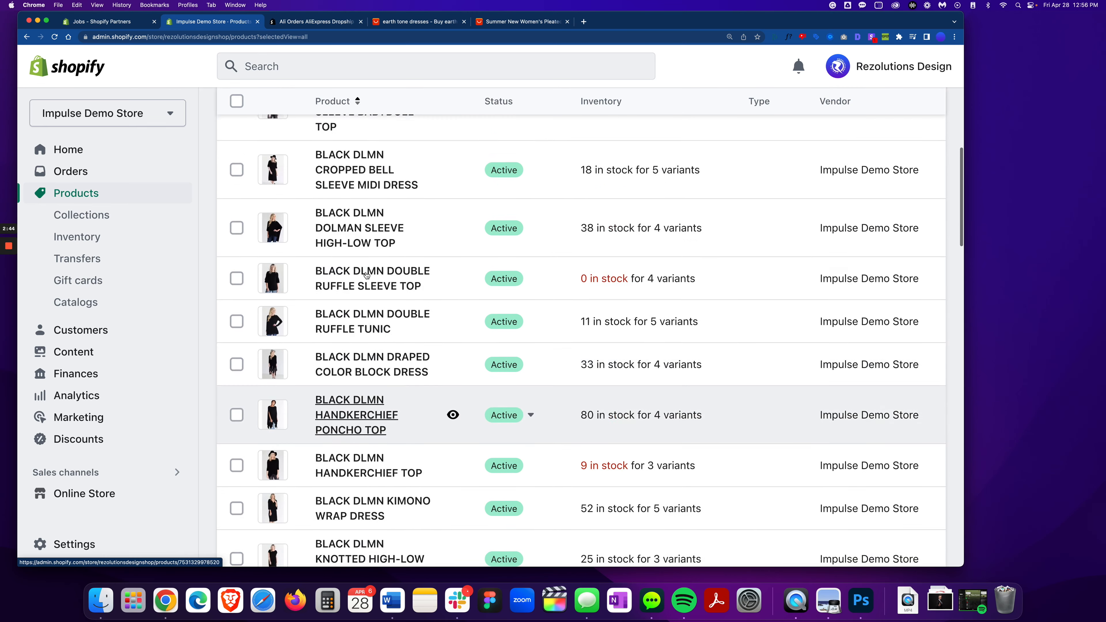
scroll(366, 275, up, 10)
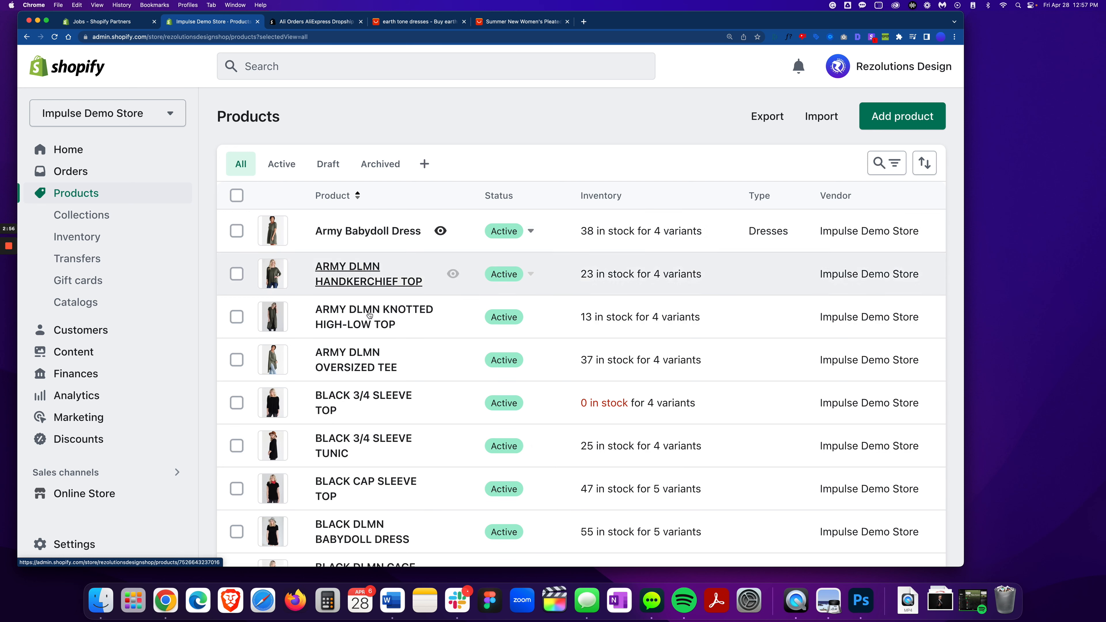
Step: Preview the Army Babydoll Dress page in the online store, look it over and close the preview
click(440, 231)
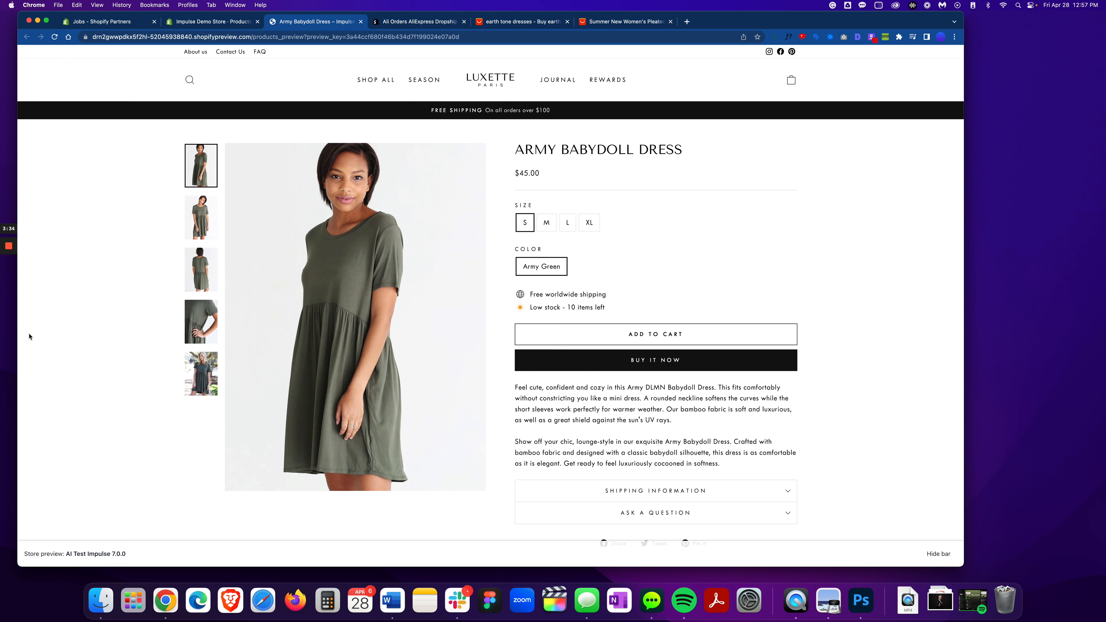
scroll(86, 321, down, 2)
scroll(86, 321, up, 2)
click(361, 21)
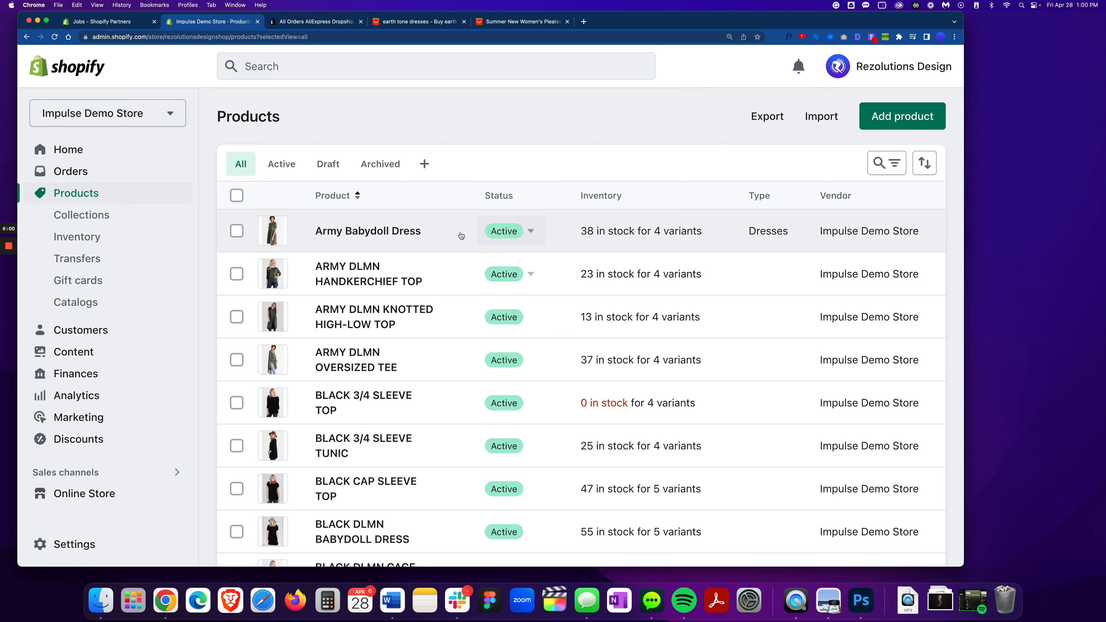
Step: Look through the product list and its search and filter options, and open the Army Babydoll Dress product for editing
scroll(441, 436, down, 10)
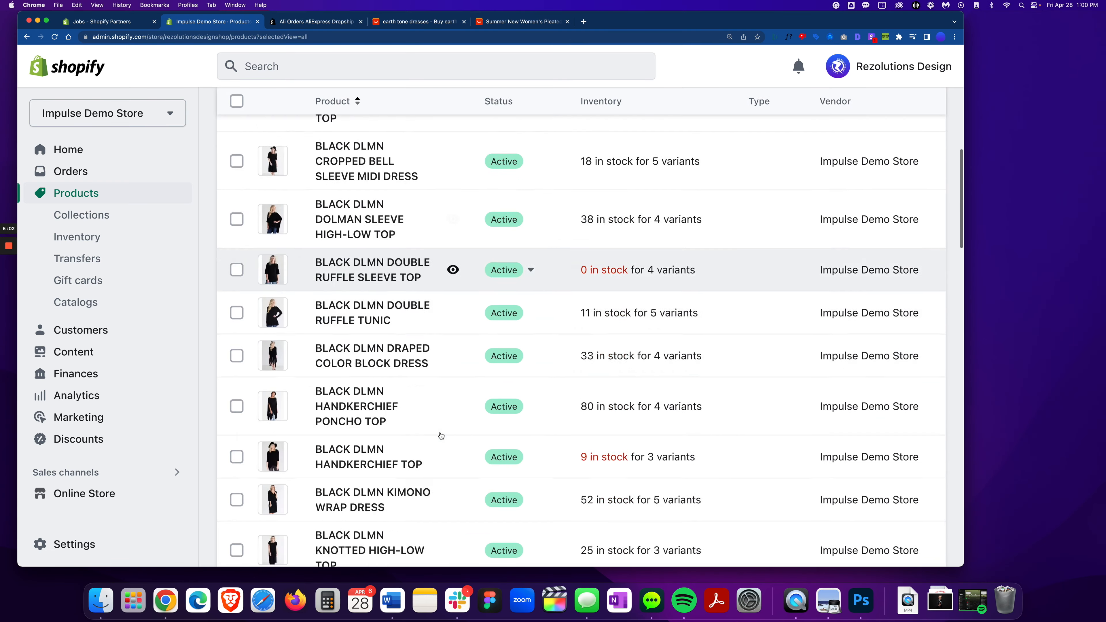
scroll(441, 436, down, 4)
scroll(441, 435, up, 15)
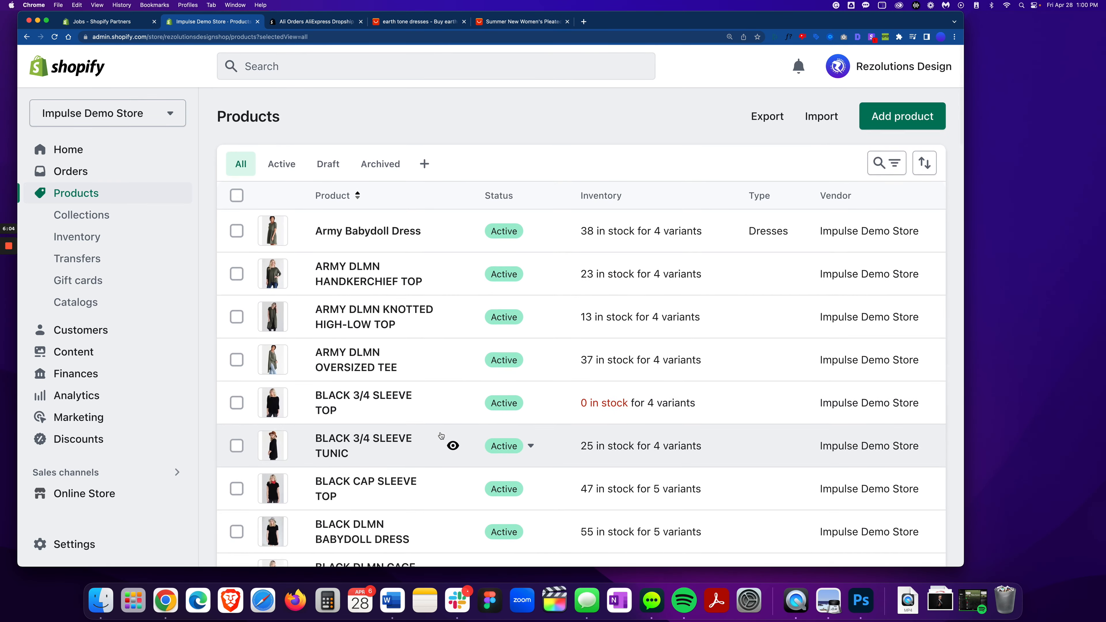
click(881, 166)
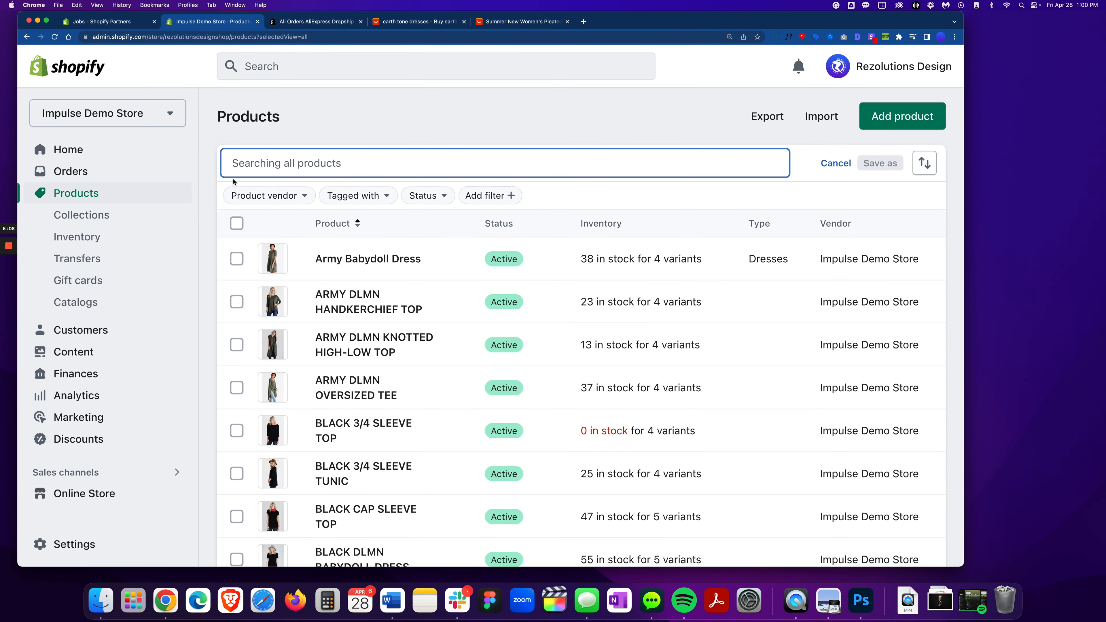
click(833, 166)
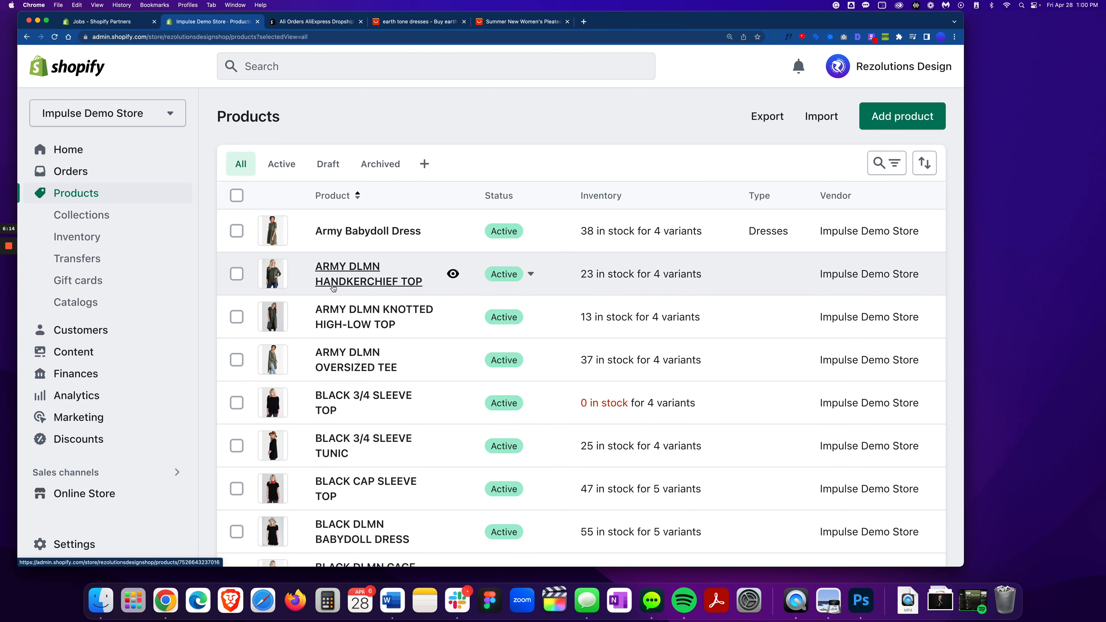
click(346, 235)
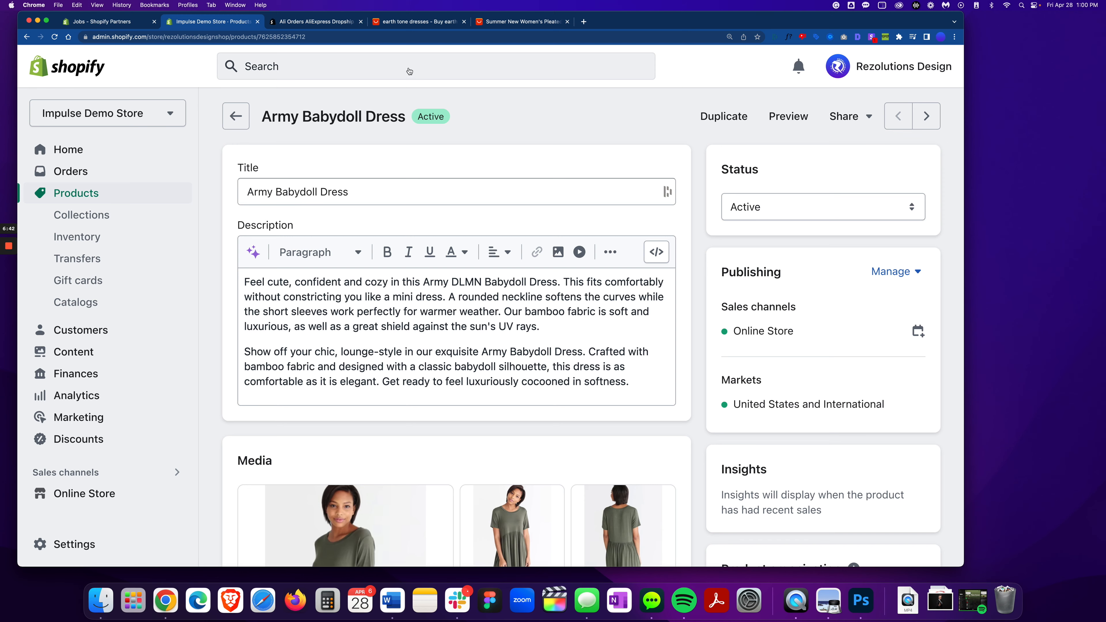
Step: Highlight the full title of the black ruffled dress listing on AliExpress and compare it with the Shopify product title
click(486, 25)
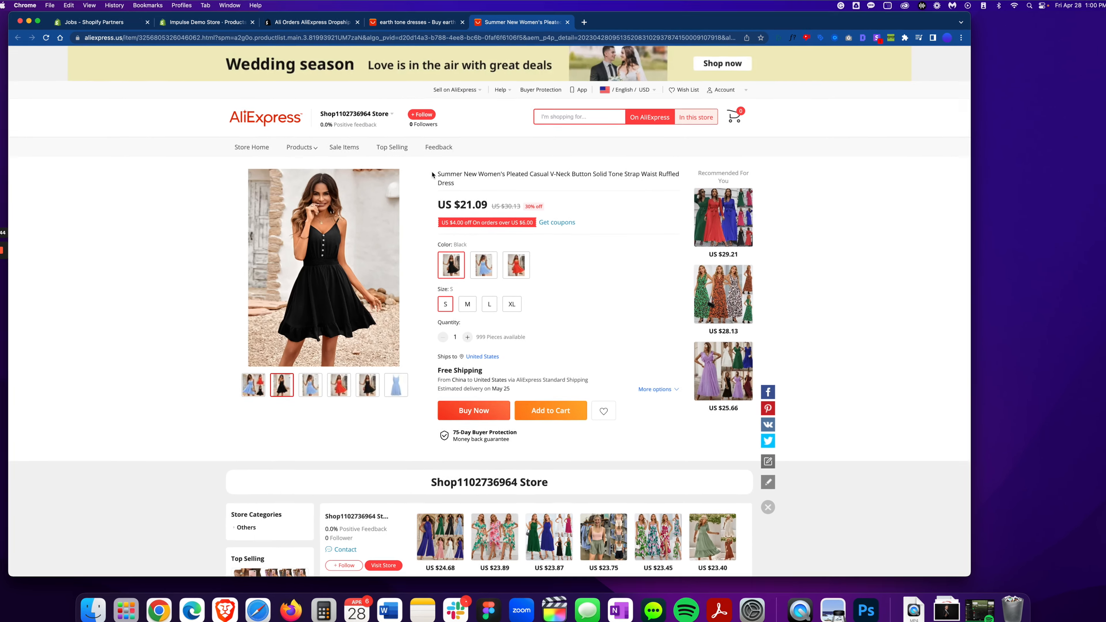
drag(440, 171, 494, 186)
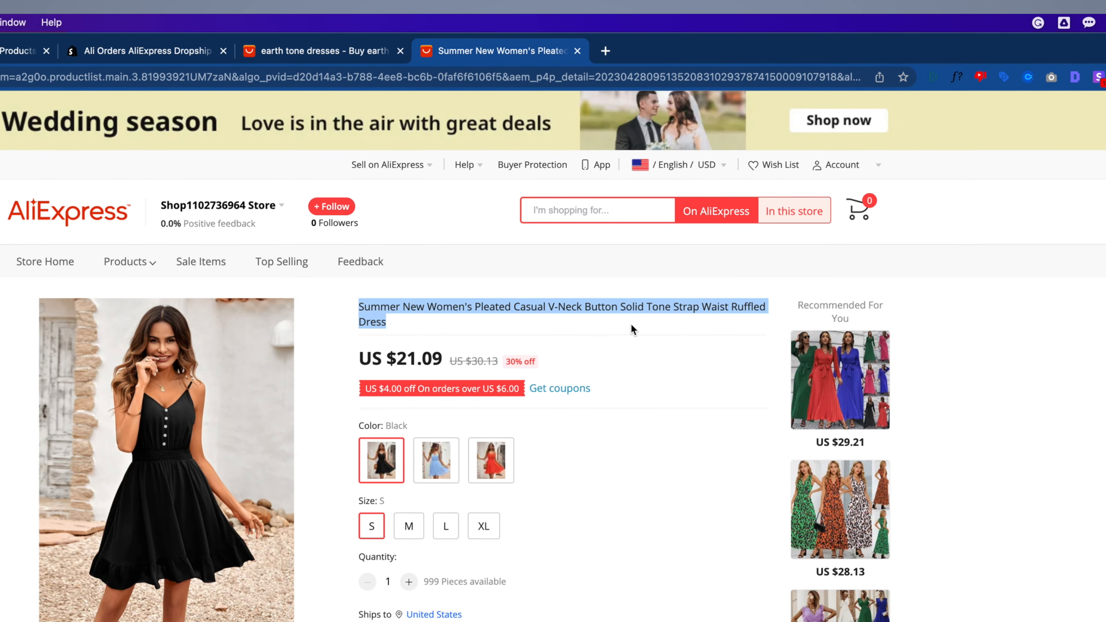
click(51, 53)
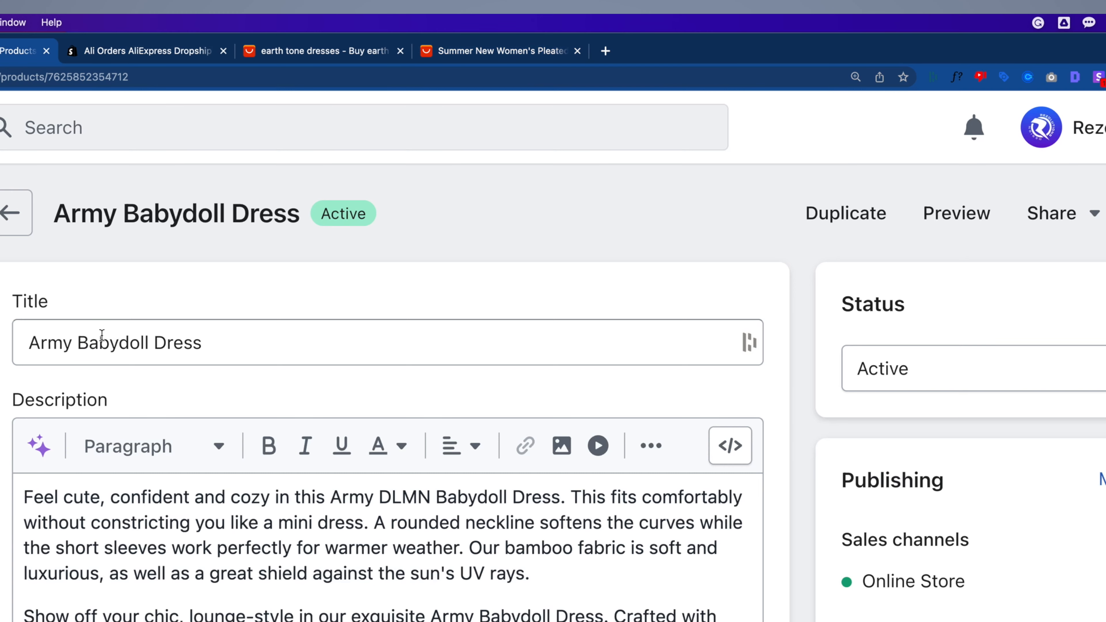
click(493, 51)
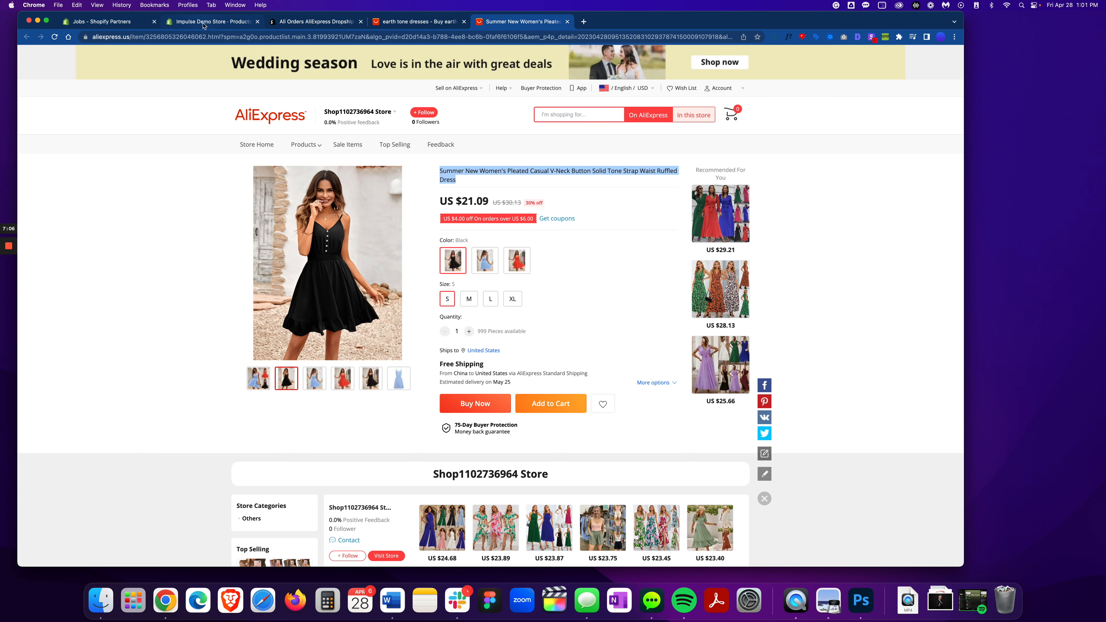
click(203, 23)
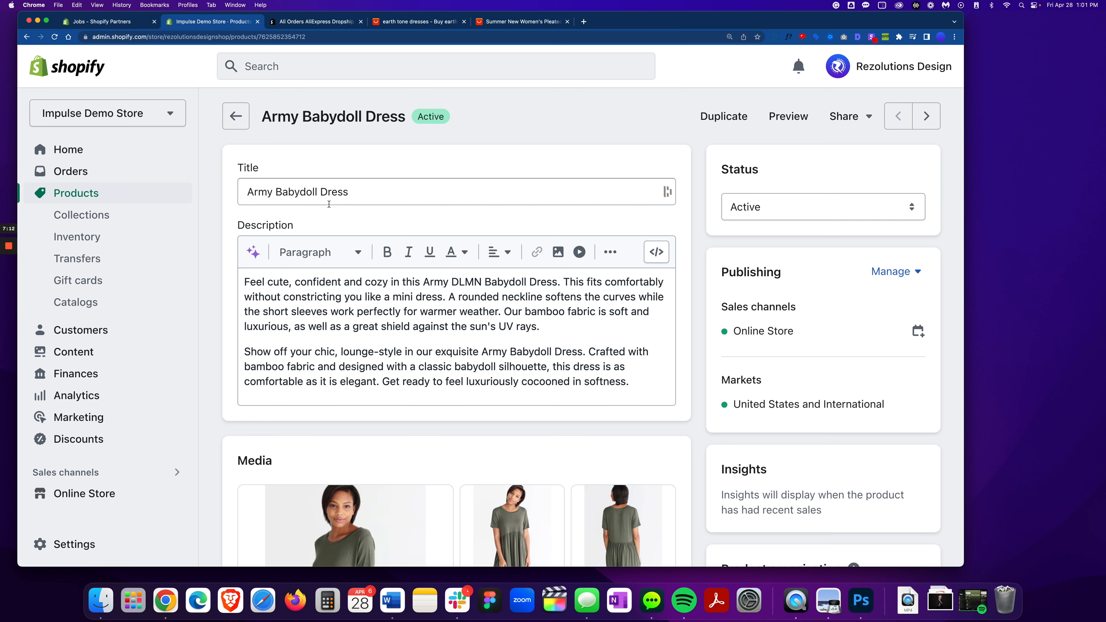
Step: Examine the wording of the Shopify title by highlighting "Army Babydoll", and check it against the AliExpress listing again
scroll(329, 209, down, 3)
scroll(329, 205, up, 3)
scroll(329, 204, down, 1)
drag(321, 192, 349, 193)
click(322, 217)
drag(248, 192, 318, 192)
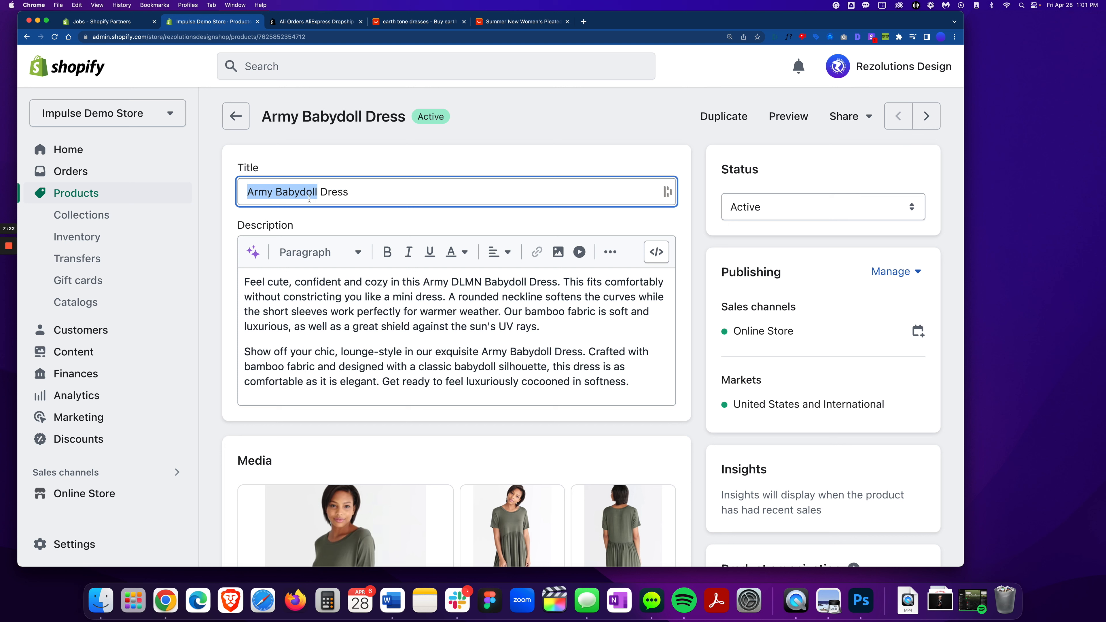
click(341, 165)
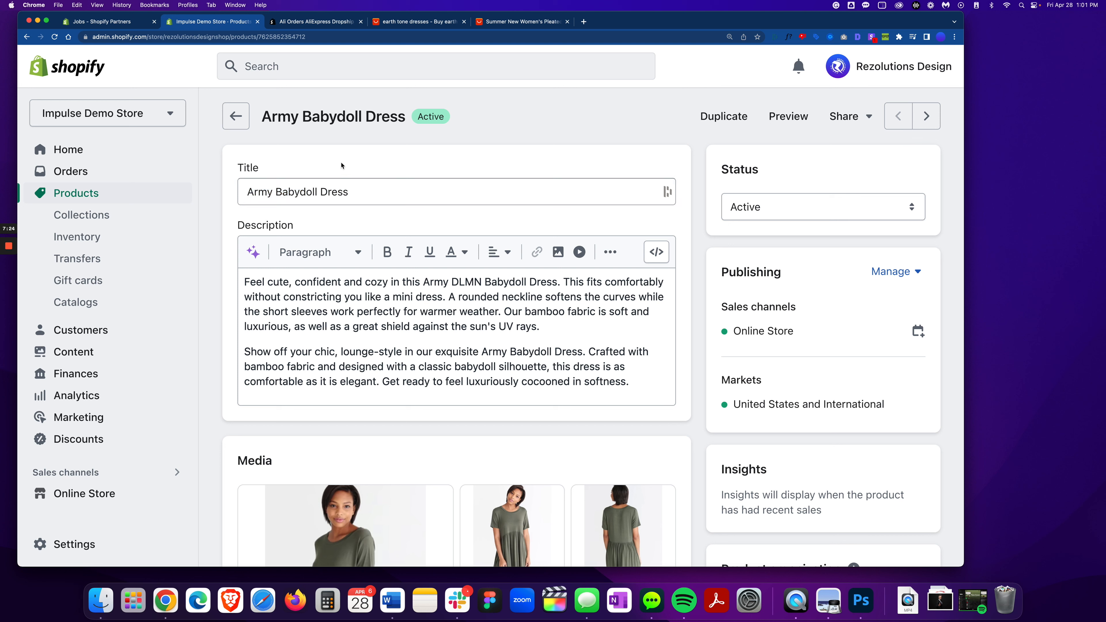
click(519, 22)
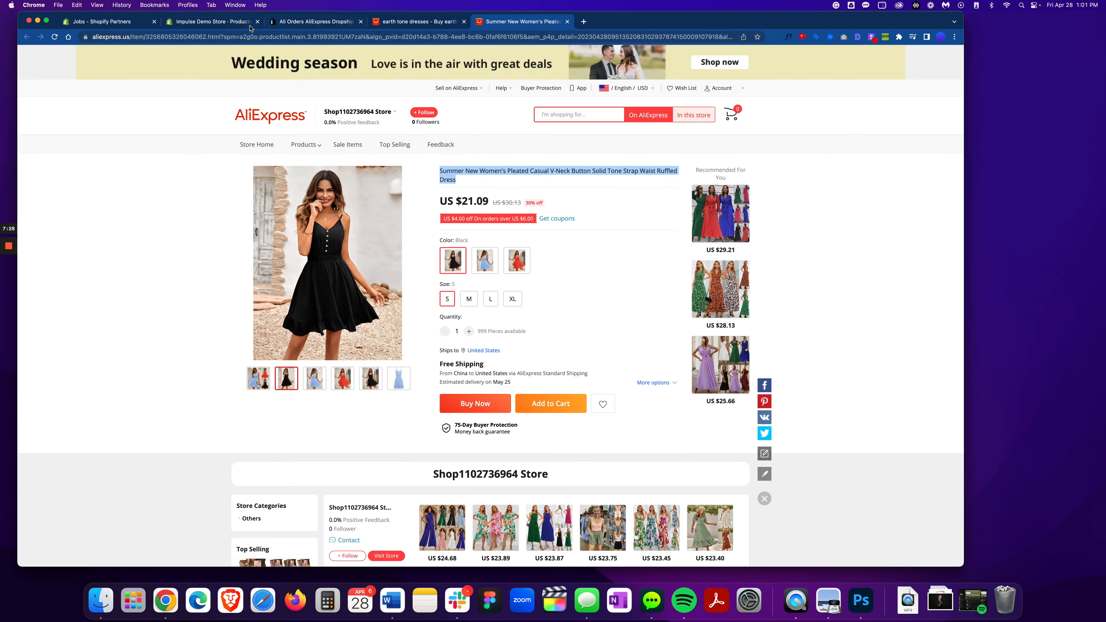
click(205, 21)
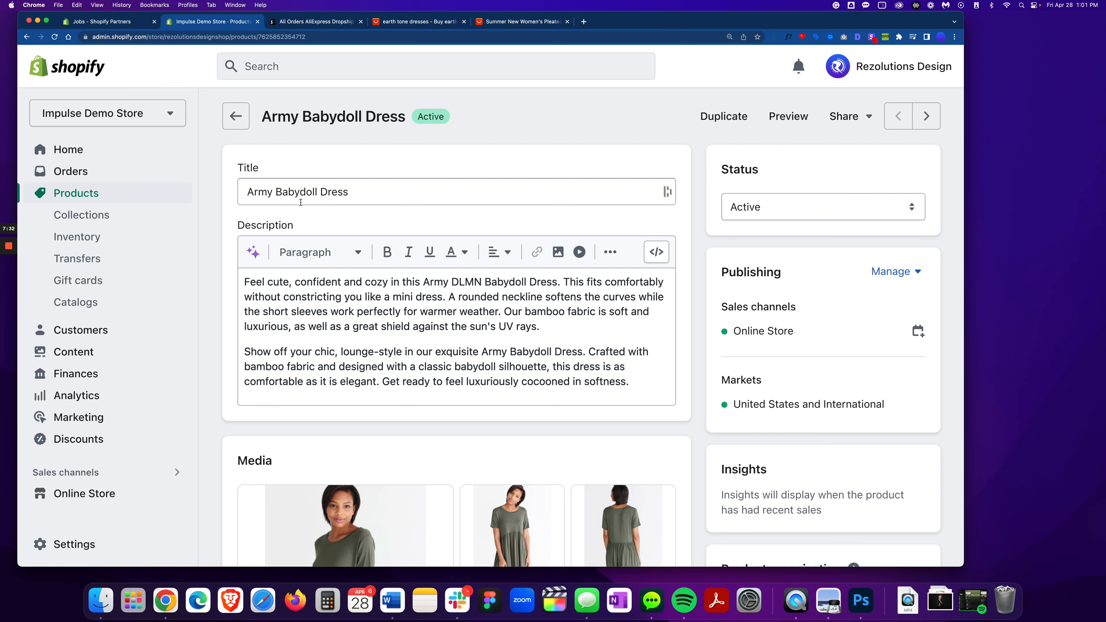
Step: Make the opening words "Feel cute," of the product description bold
scroll(340, 271, down, 2)
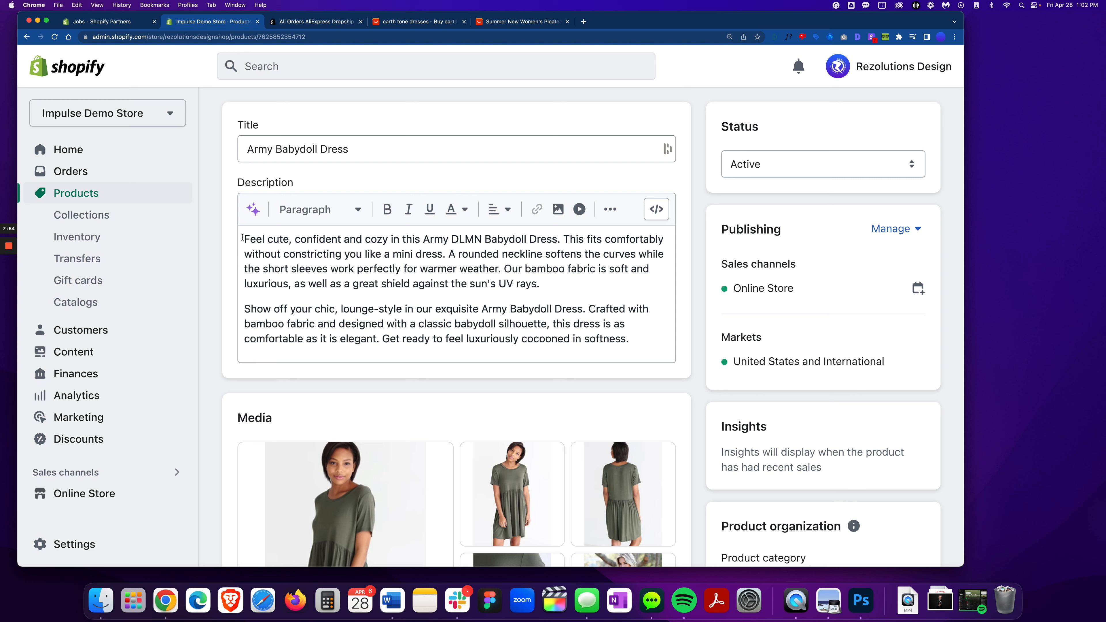
drag(242, 237, 292, 240)
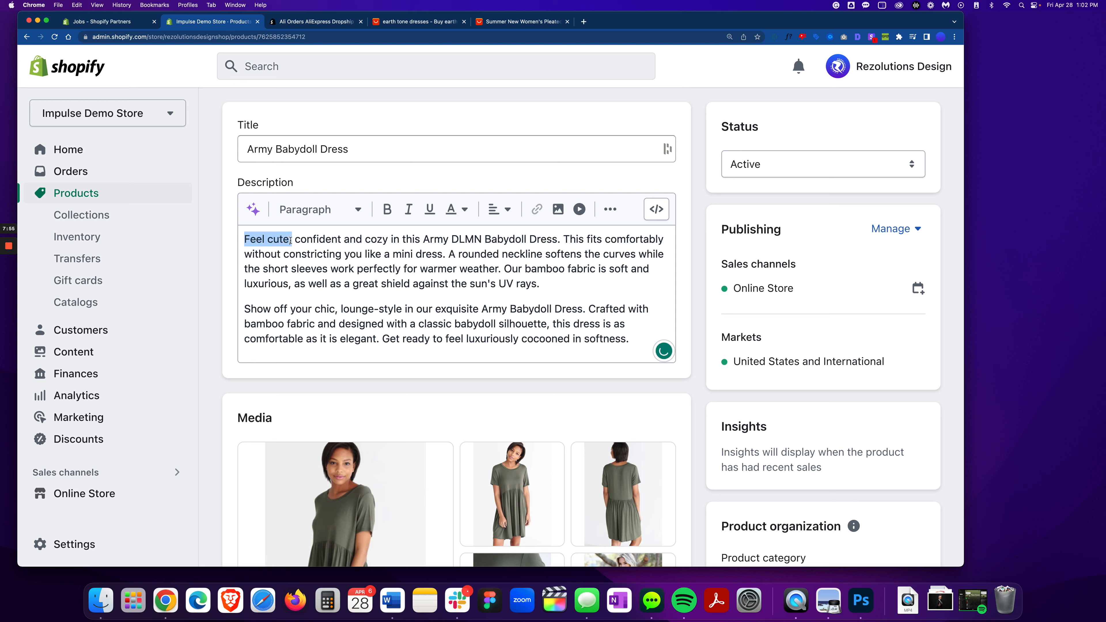
click(387, 209)
click(373, 269)
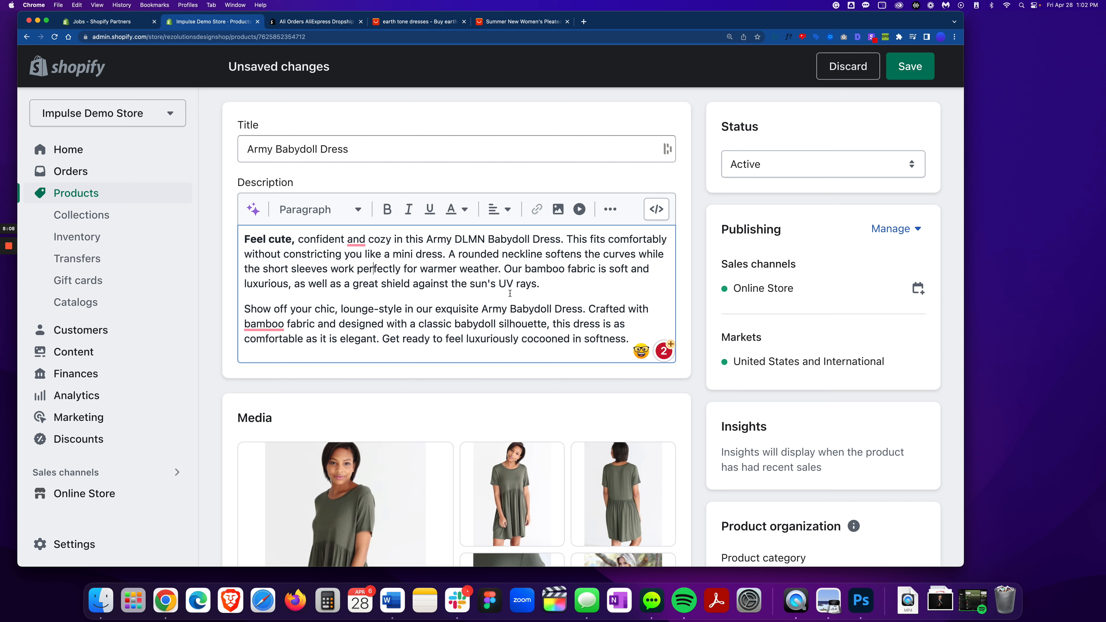
Step: View the product's status choices and the management options for its sales channels and markets, leaving them as they are
click(788, 164)
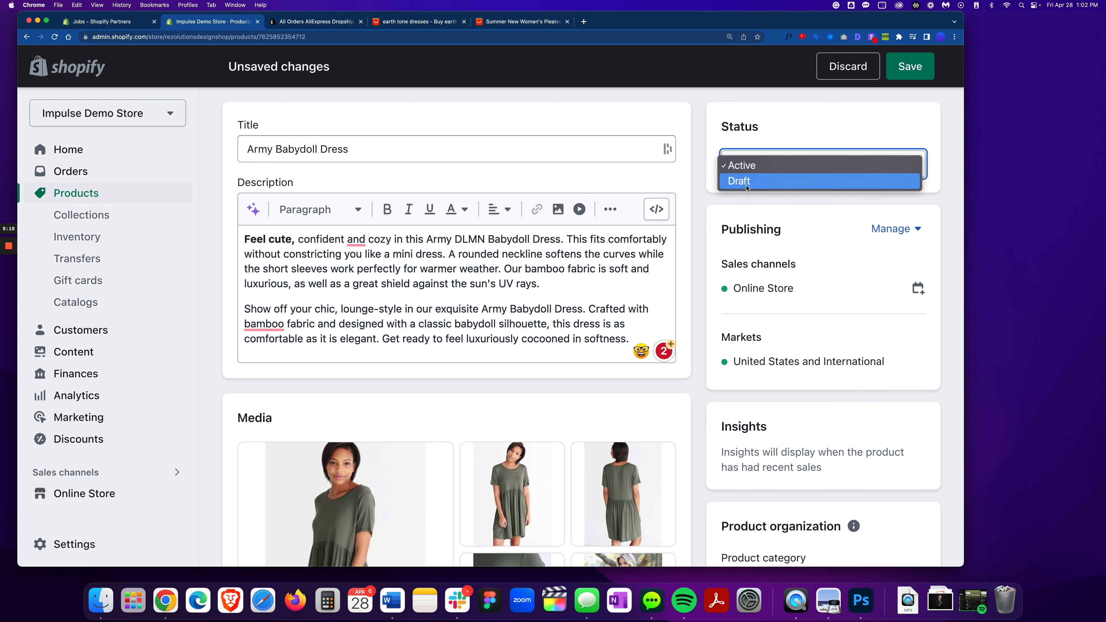
click(799, 131)
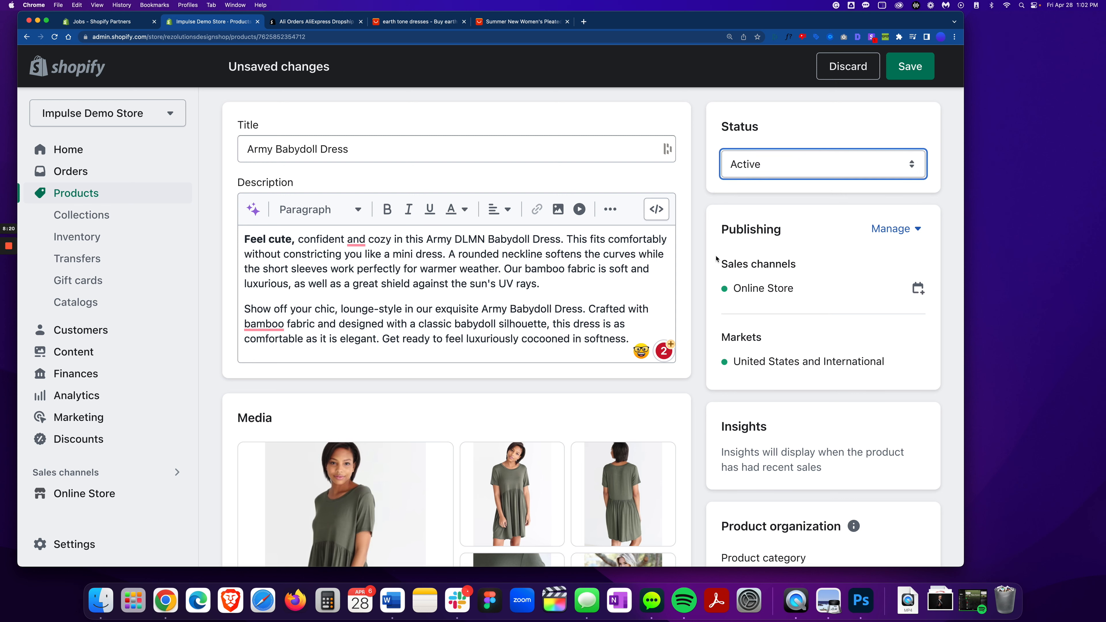
scroll(717, 259, down, 1)
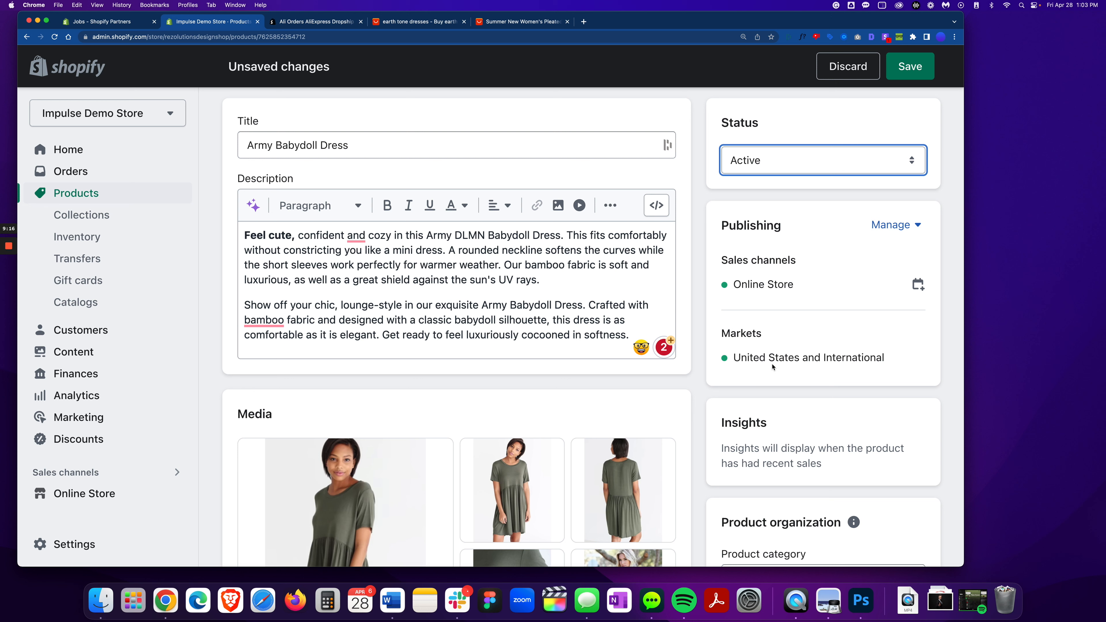
click(895, 225)
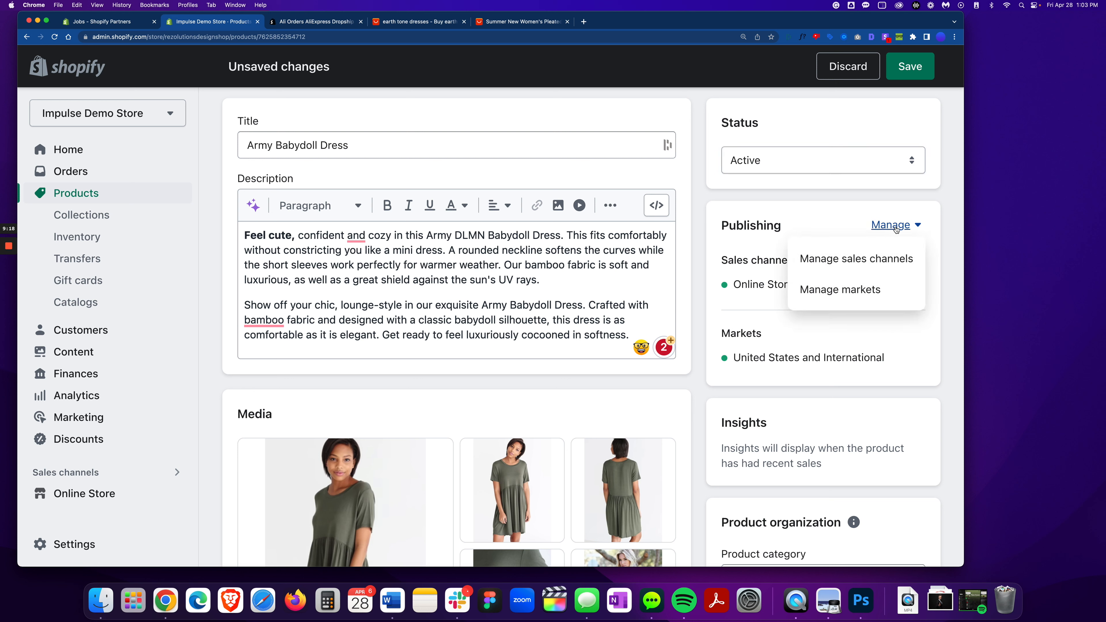
click(740, 261)
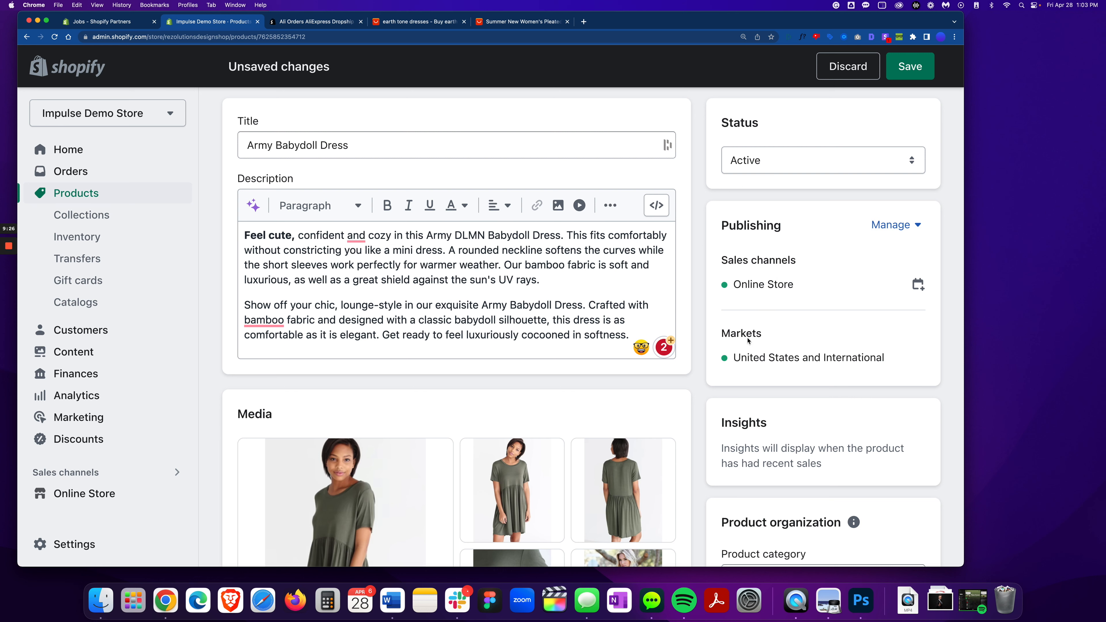
Step: Examine the dress's product organization fields, its media images and the Size and Color variant options
scroll(746, 342, down, 1)
scroll(746, 341, down, 10)
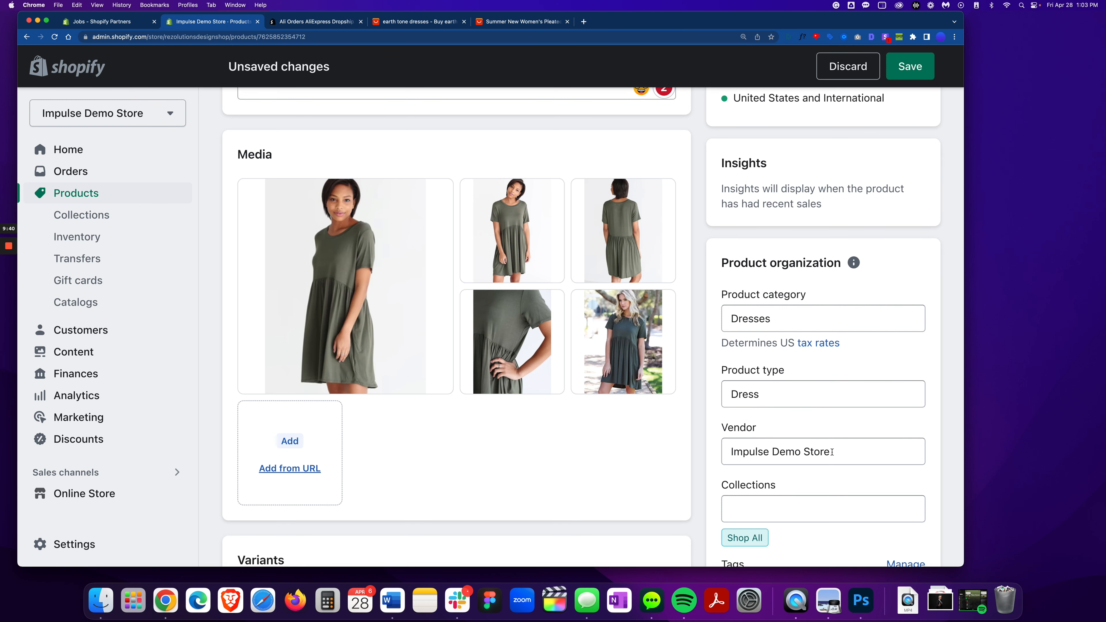
scroll(746, 479, down, 5)
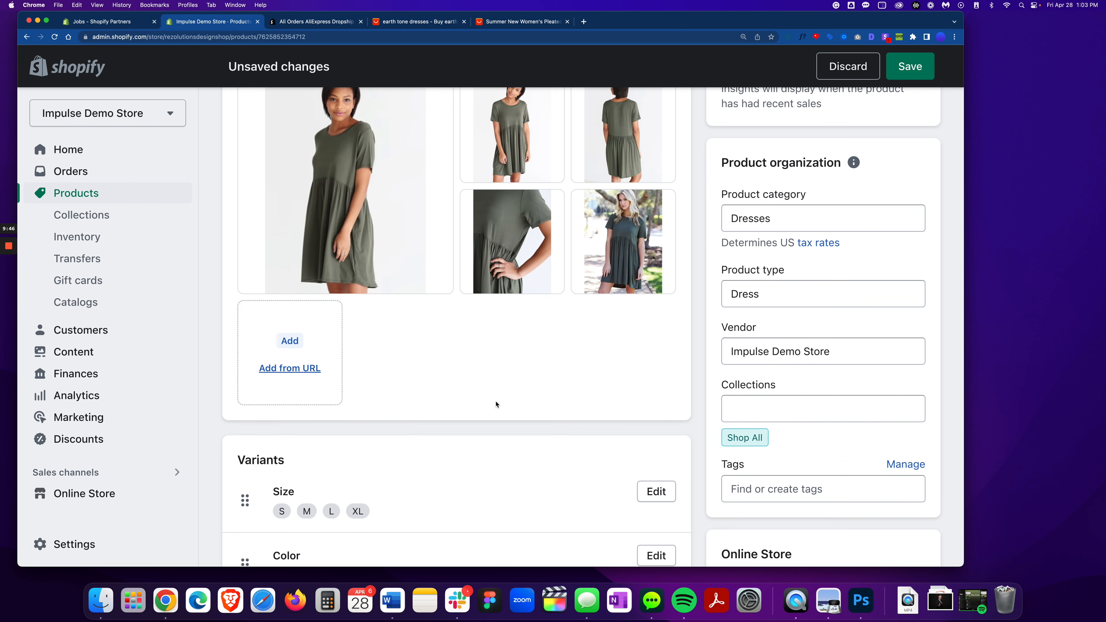
scroll(496, 404, up, 6)
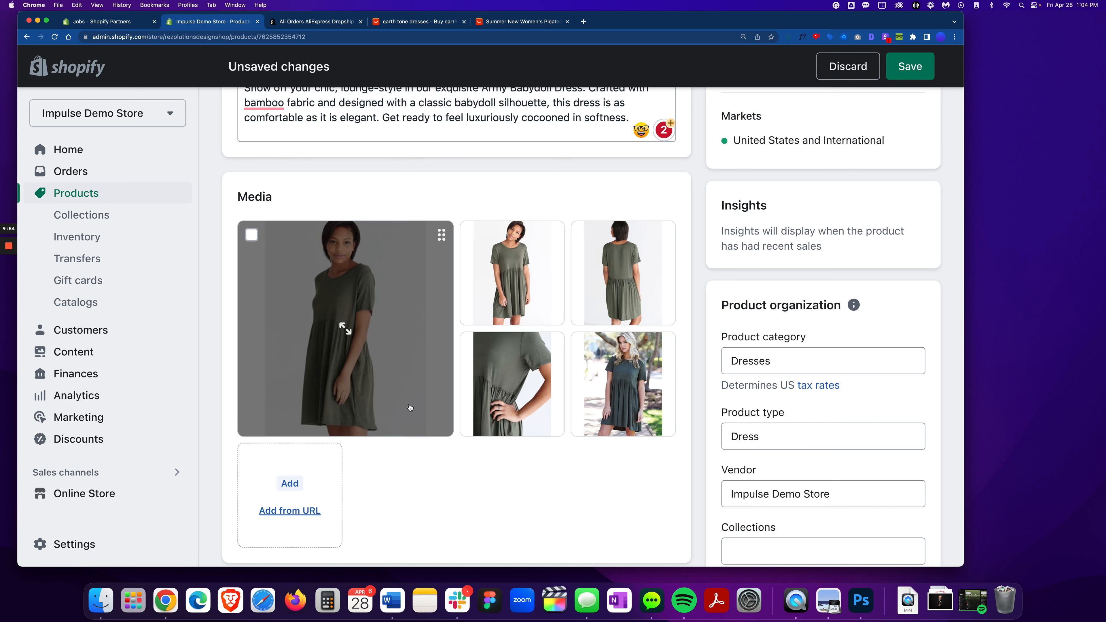
scroll(464, 457, down, 8)
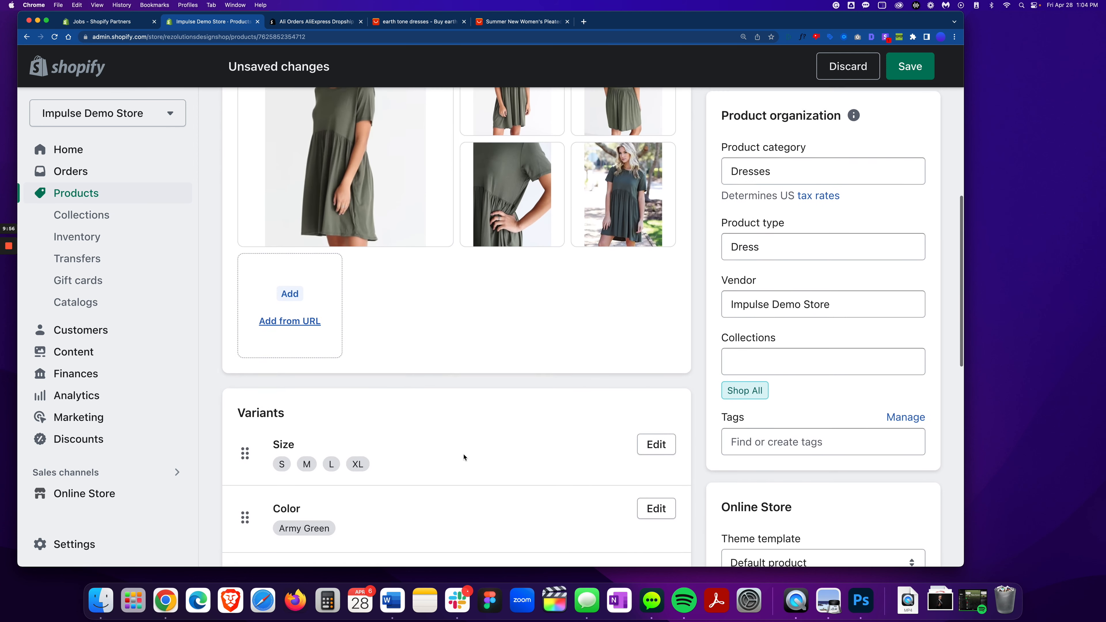
scroll(460, 427, up, 3)
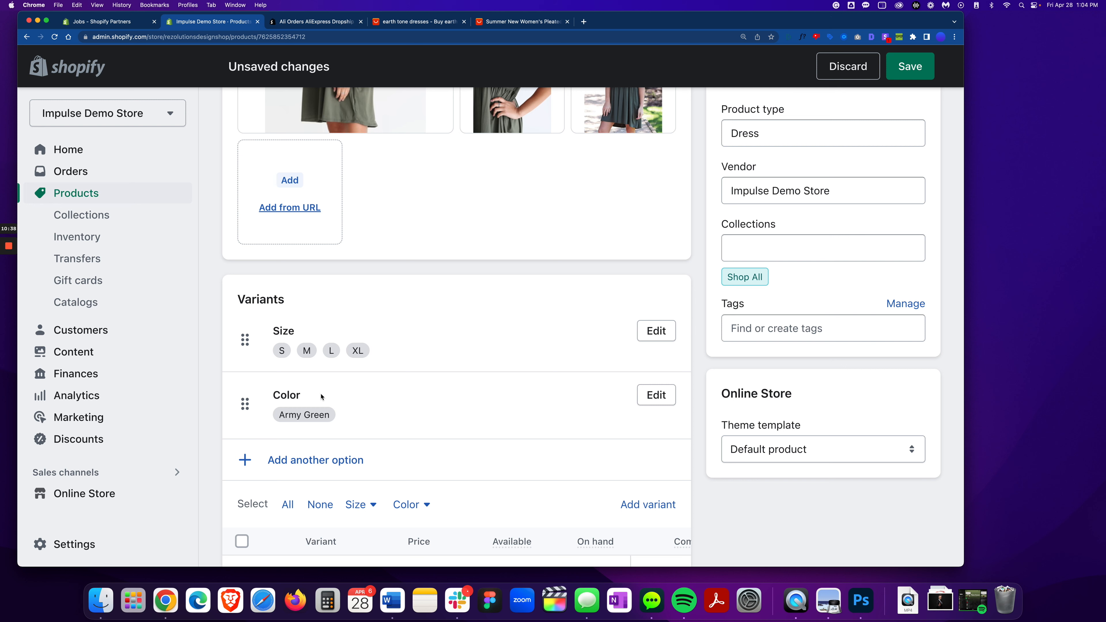
scroll(314, 305, up, 6)
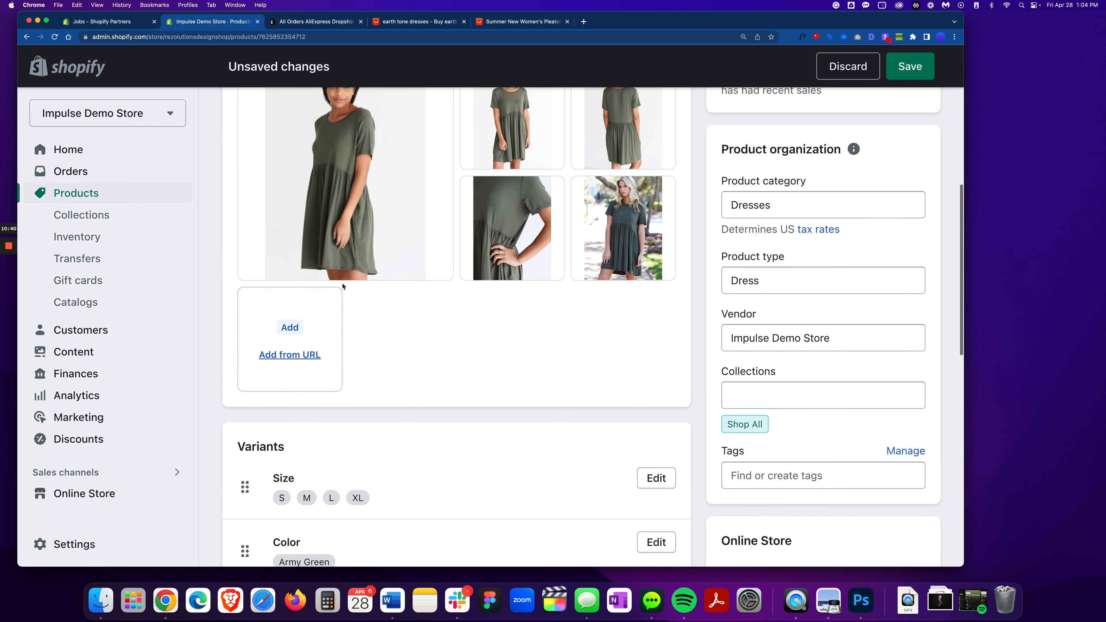
scroll(342, 292, down, 6)
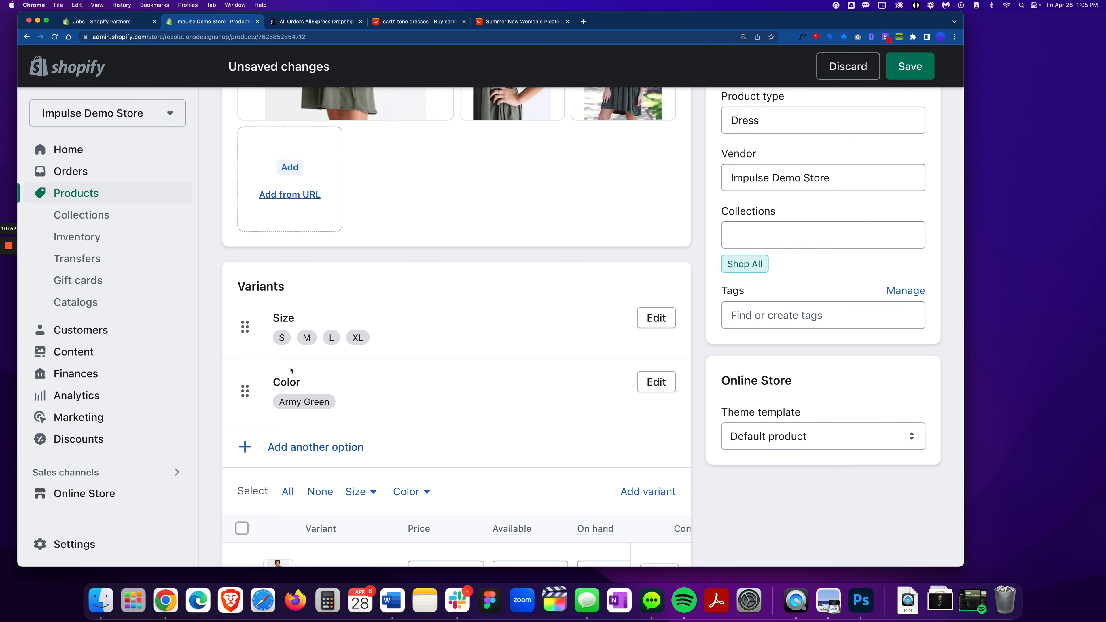
Step: Examine the Army Babydoll Dress page's title, its variants with their prices, stock quantities and SKUs, and the search engine listing
scroll(331, 283, up, 15)
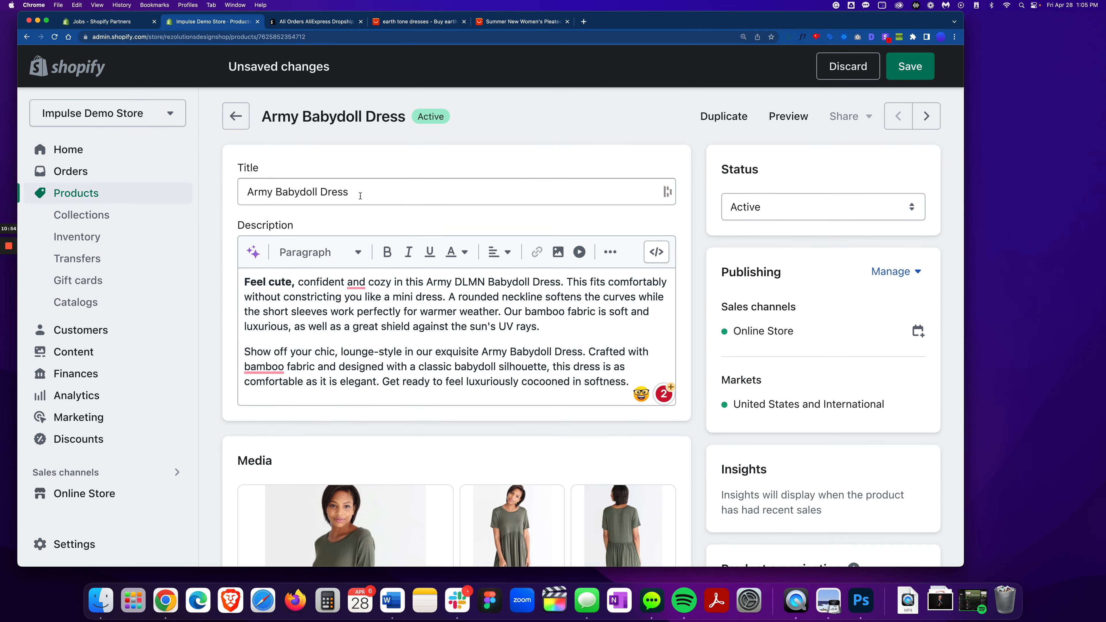
scroll(360, 195, down, 15)
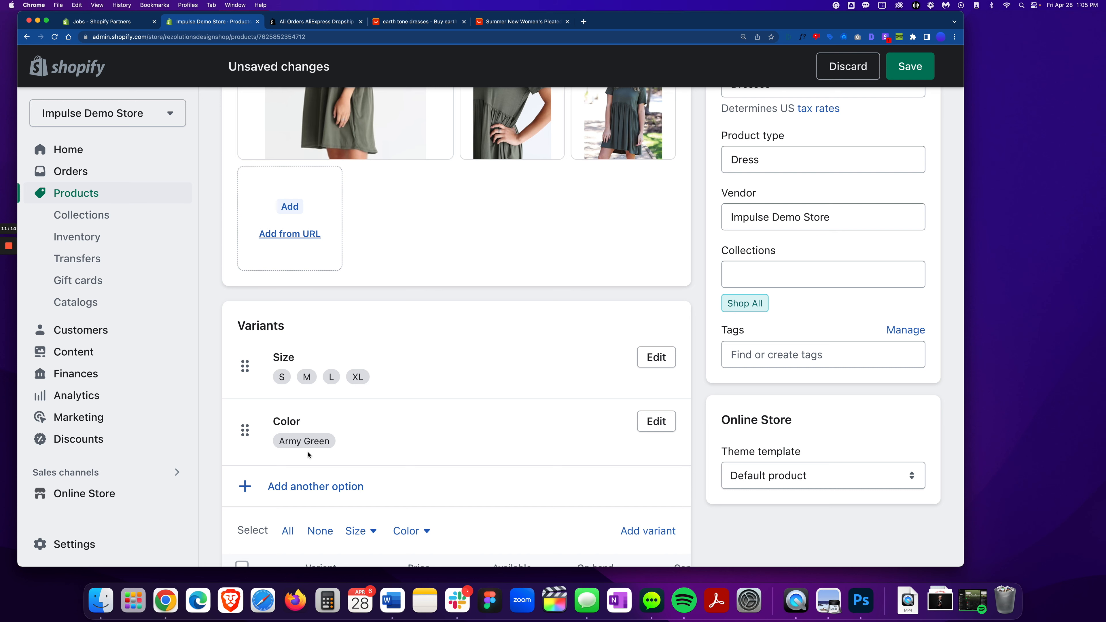
scroll(308, 454, up, 10)
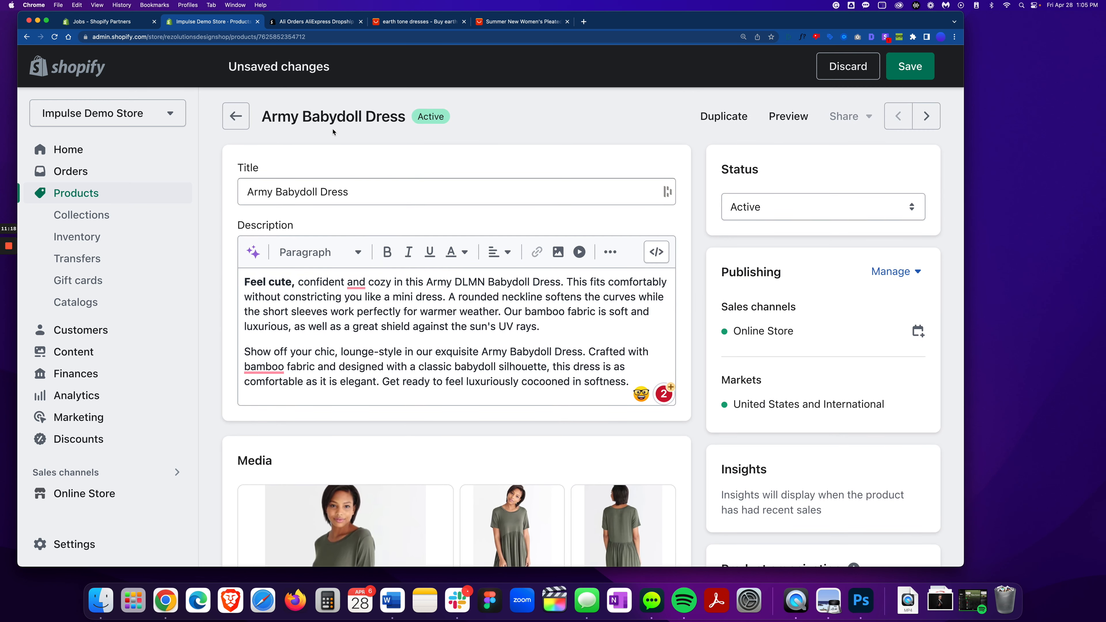
scroll(247, 179, down, 10)
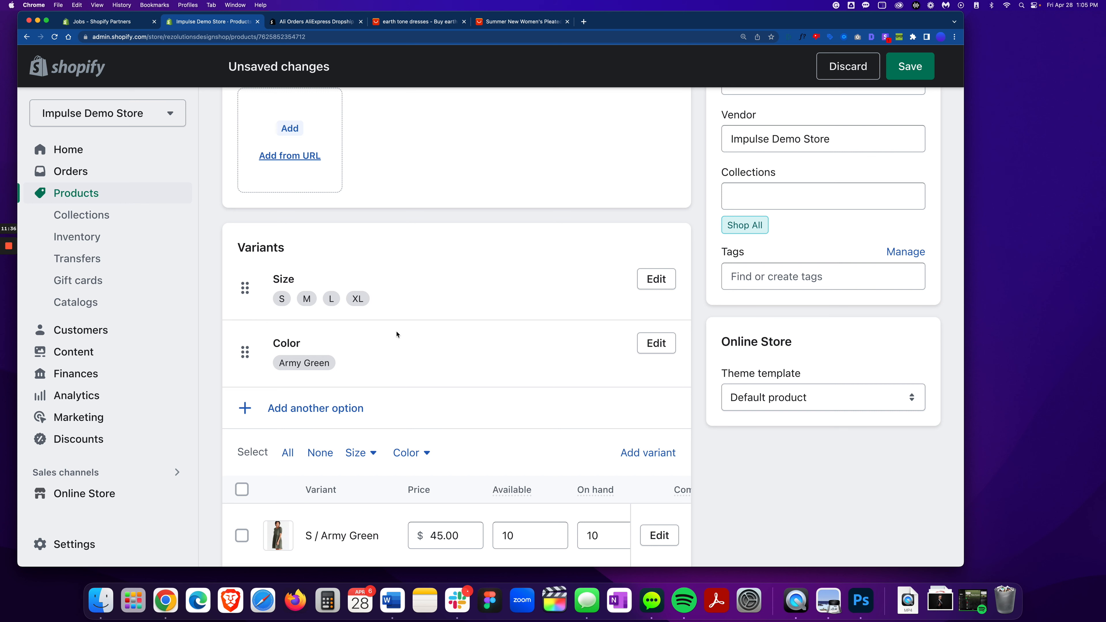
scroll(223, 341, down, 6)
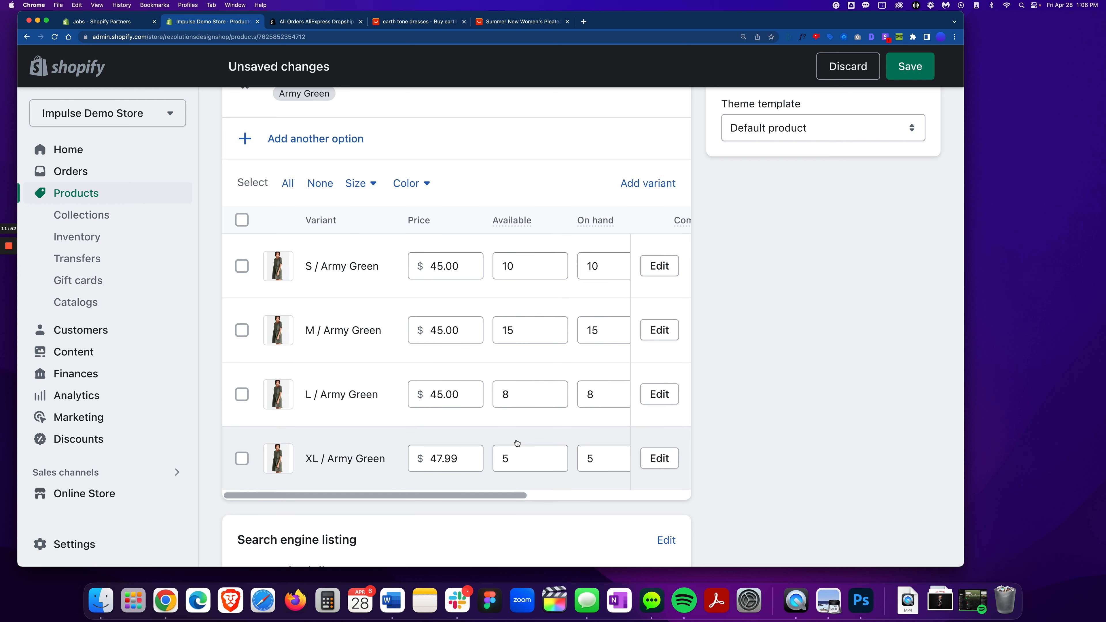
scroll(546, 364, right, 10)
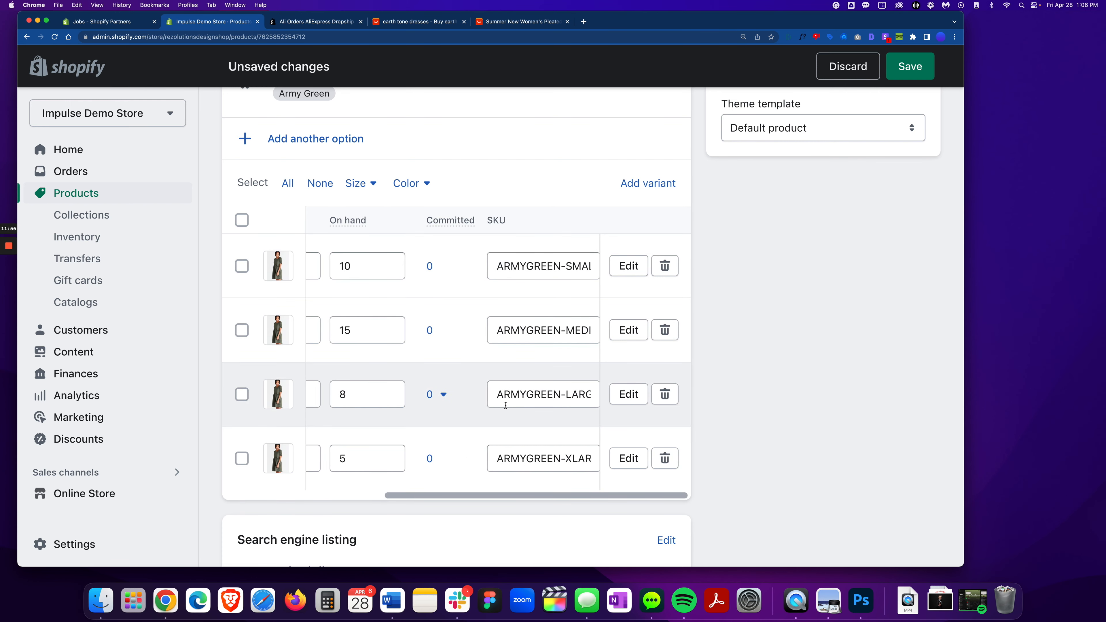
scroll(505, 396, left, 10)
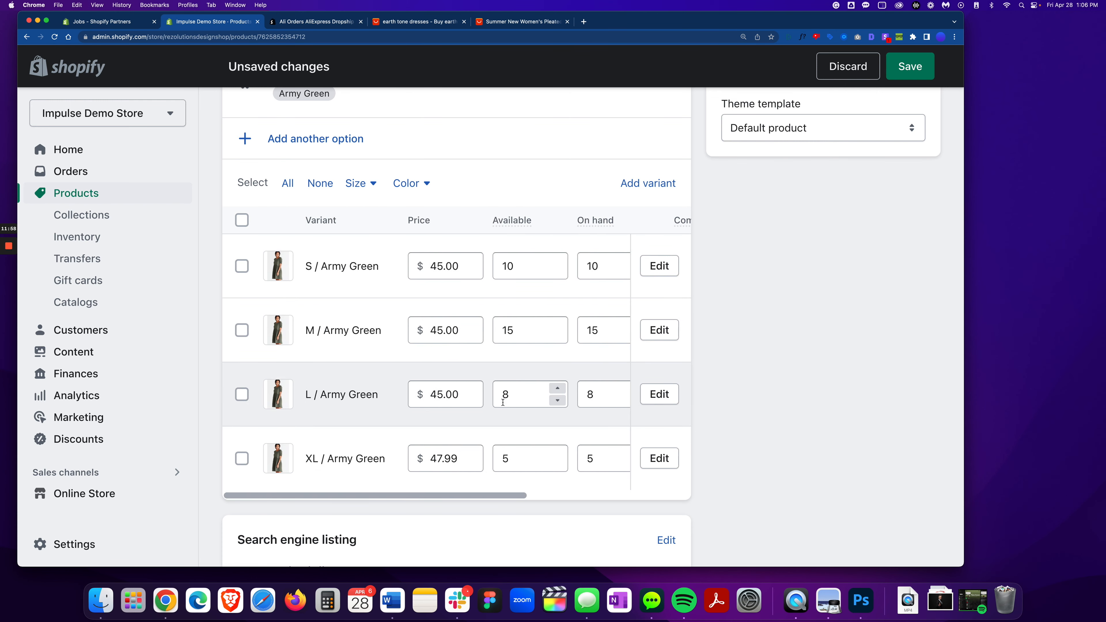
scroll(244, 419, down, 5)
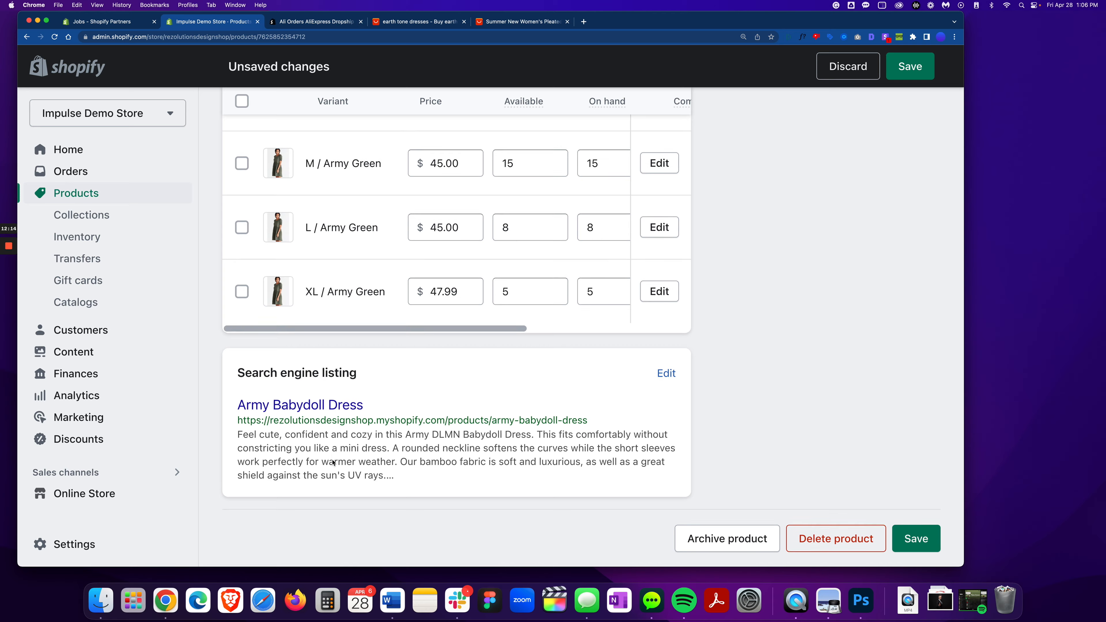
scroll(331, 460, up, 10)
scroll(331, 461, up, 12)
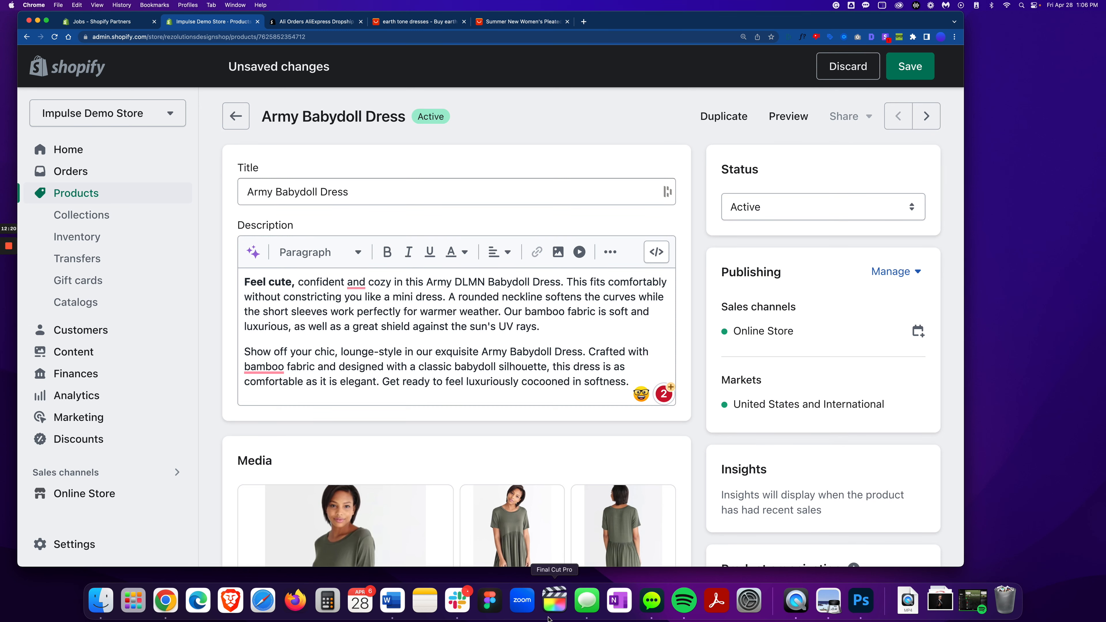
Step: Return to the store's full product list without saving the dress's changes, and glance at the Ali Orders AliExpress Dropship app listing
click(86, 196)
click(656, 355)
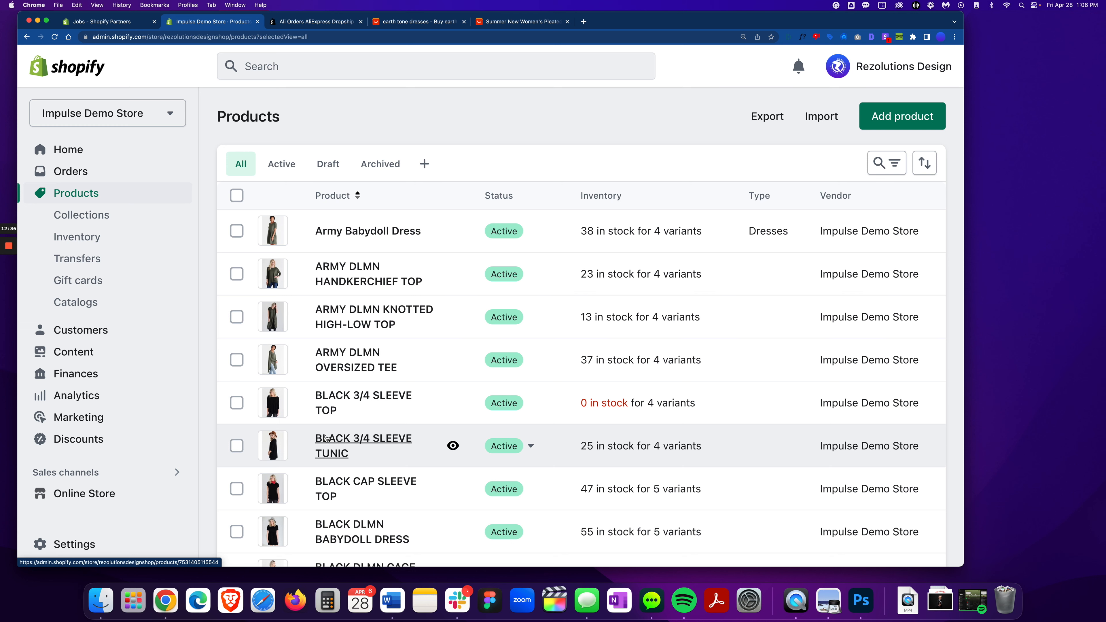
click(305, 23)
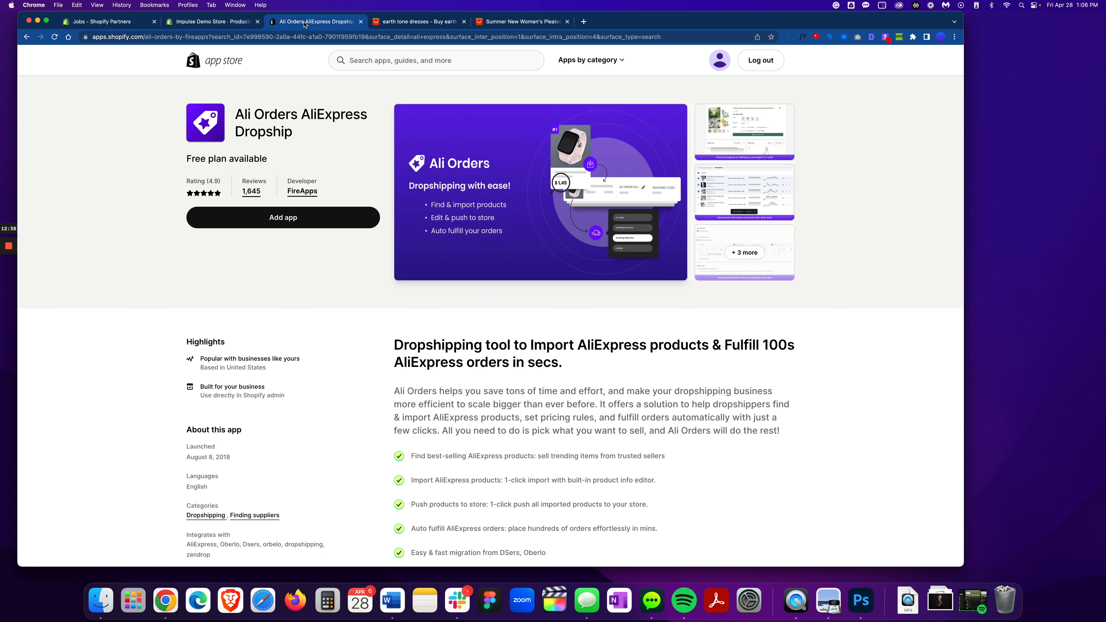
click(224, 25)
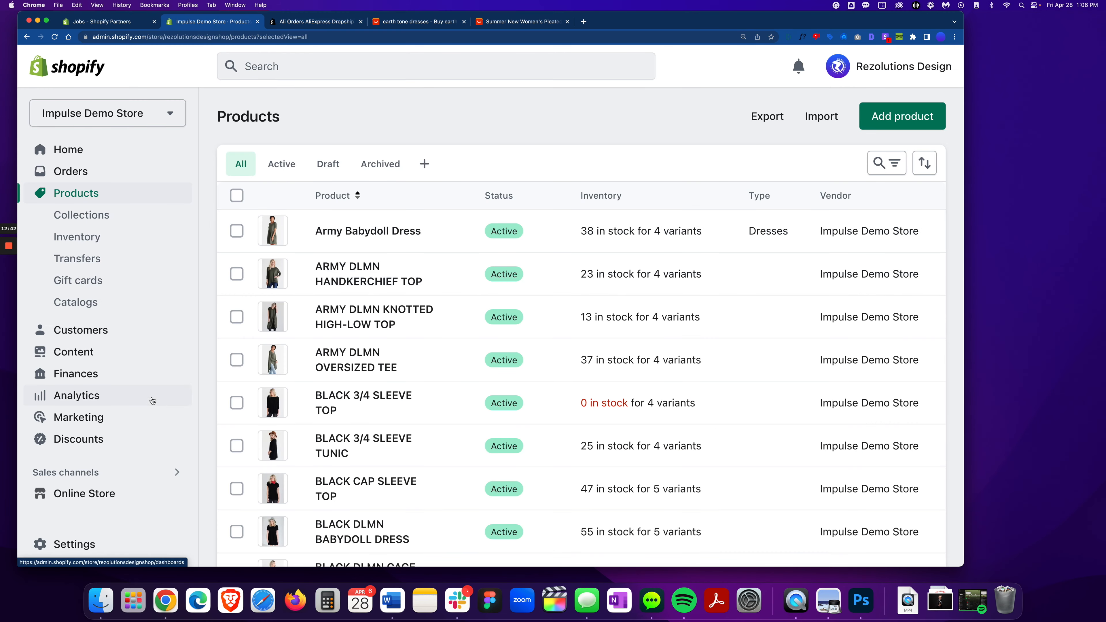
Step: View the recommended apps for adding to the store and go on to the Shopify App Store
scroll(91, 479, down, 2)
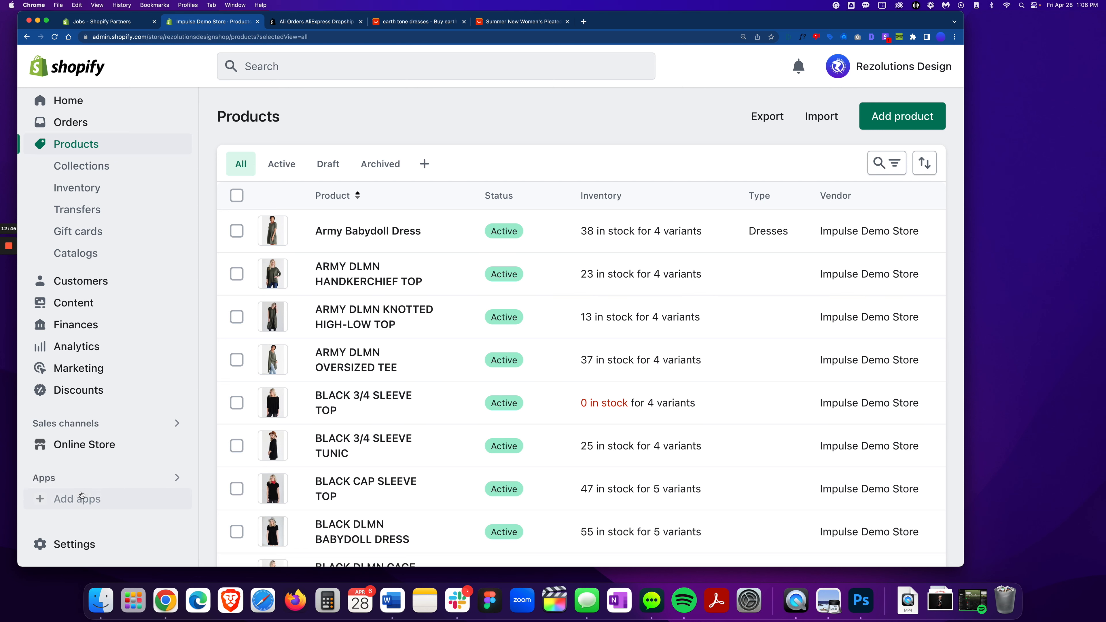
click(64, 499)
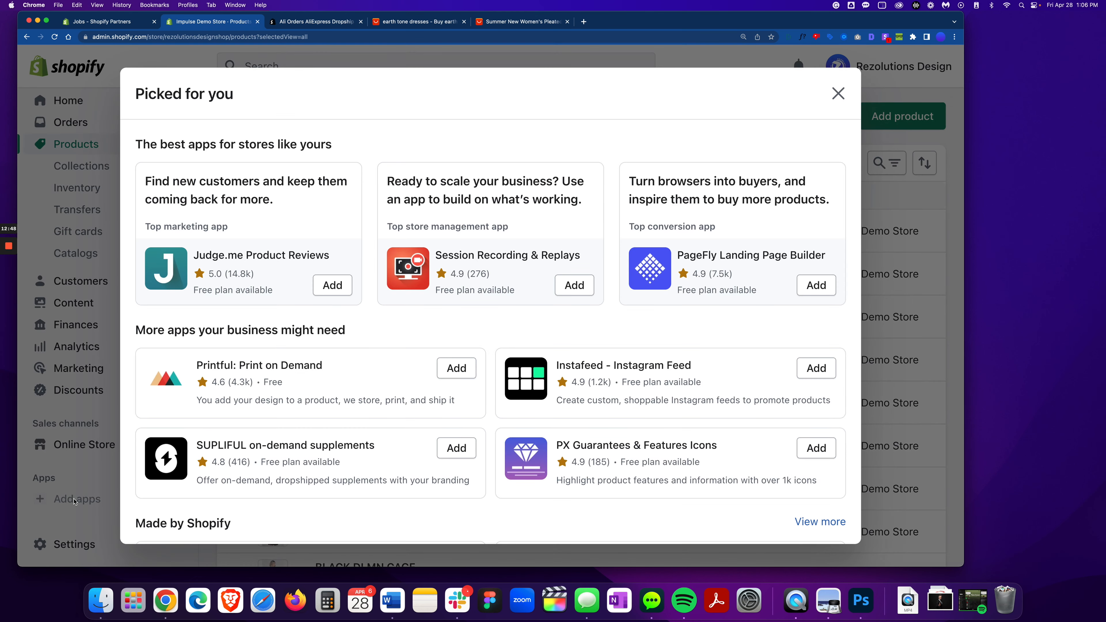
scroll(305, 453, down, 3)
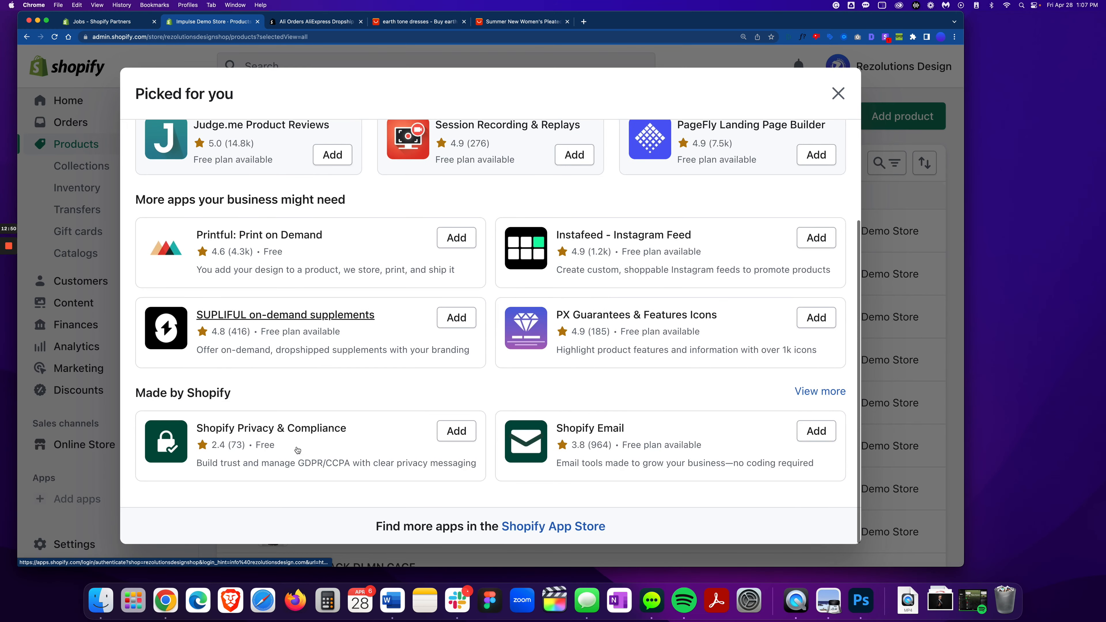
click(545, 527)
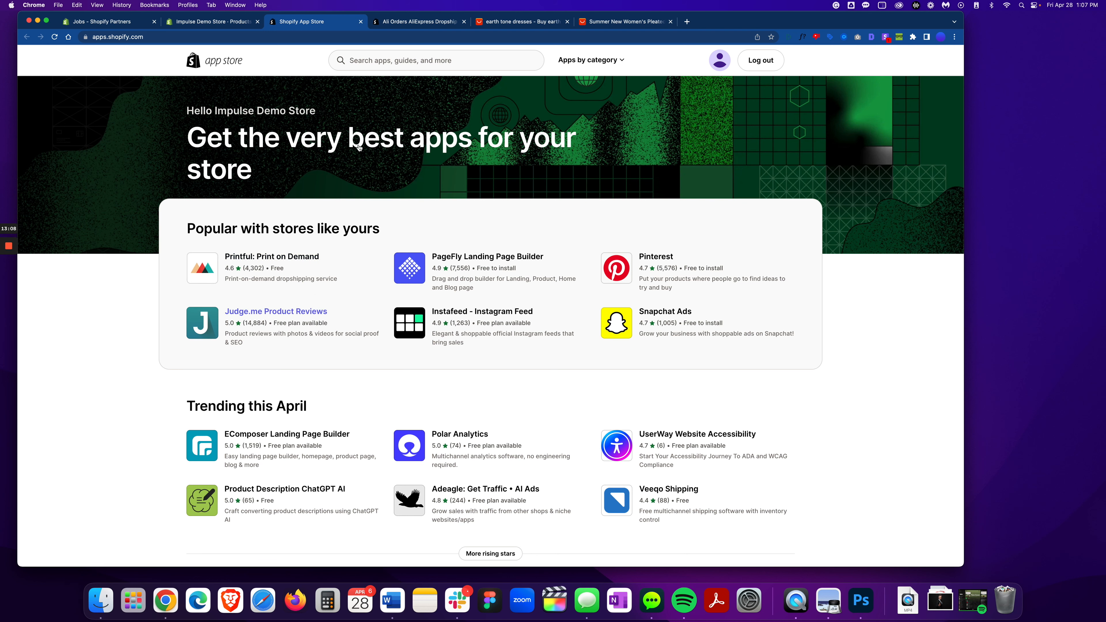
Step: Add the Ali Orders AliExpress Dropship app and install it on the Impulse Demo Store
click(401, 25)
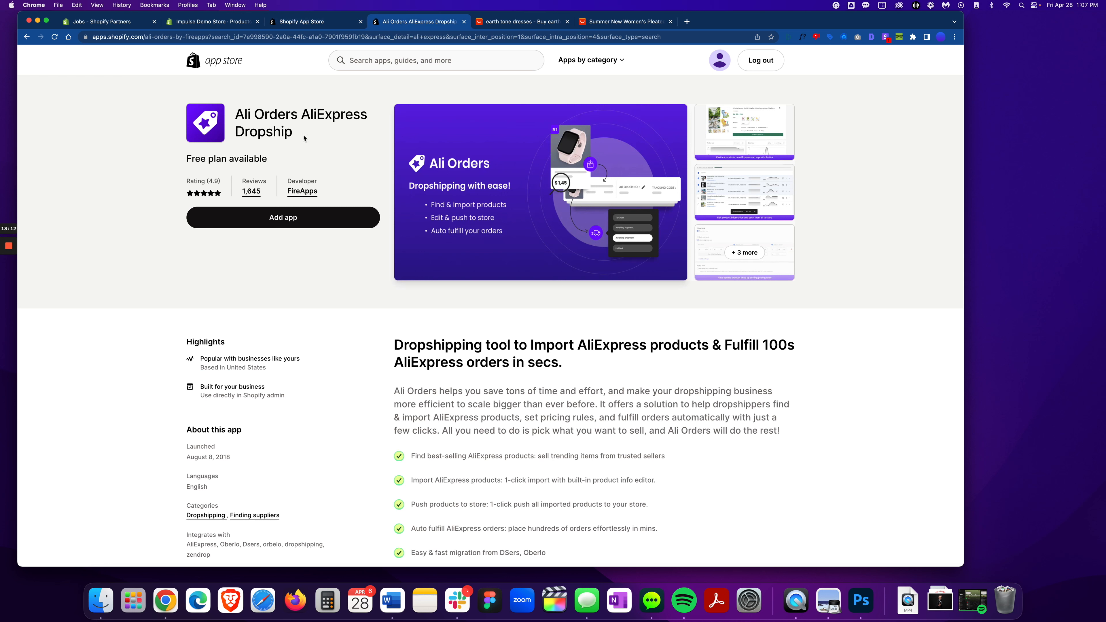
click(270, 221)
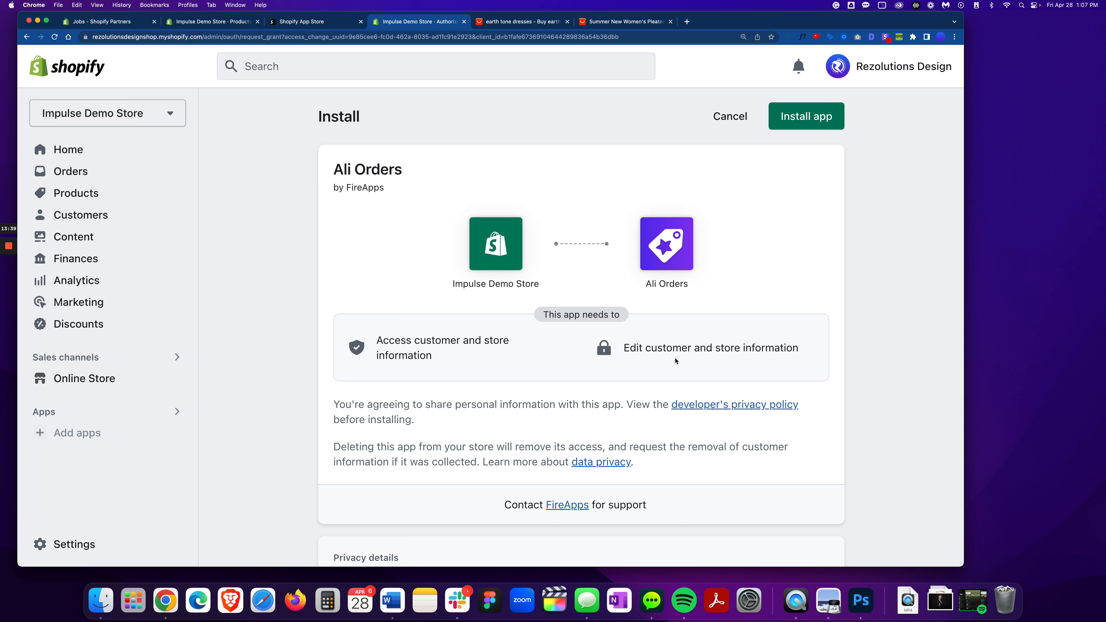
click(796, 116)
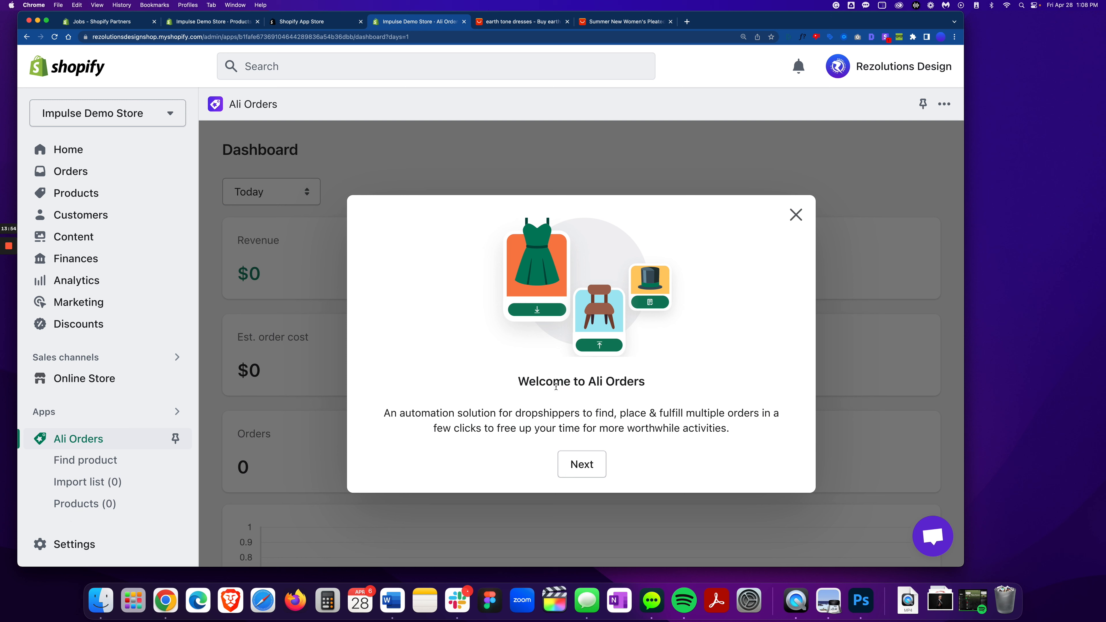
Step: Complete the Ali Orders welcome introduction, decline the dropshipping guide offer and close the extra page it opens
click(585, 466)
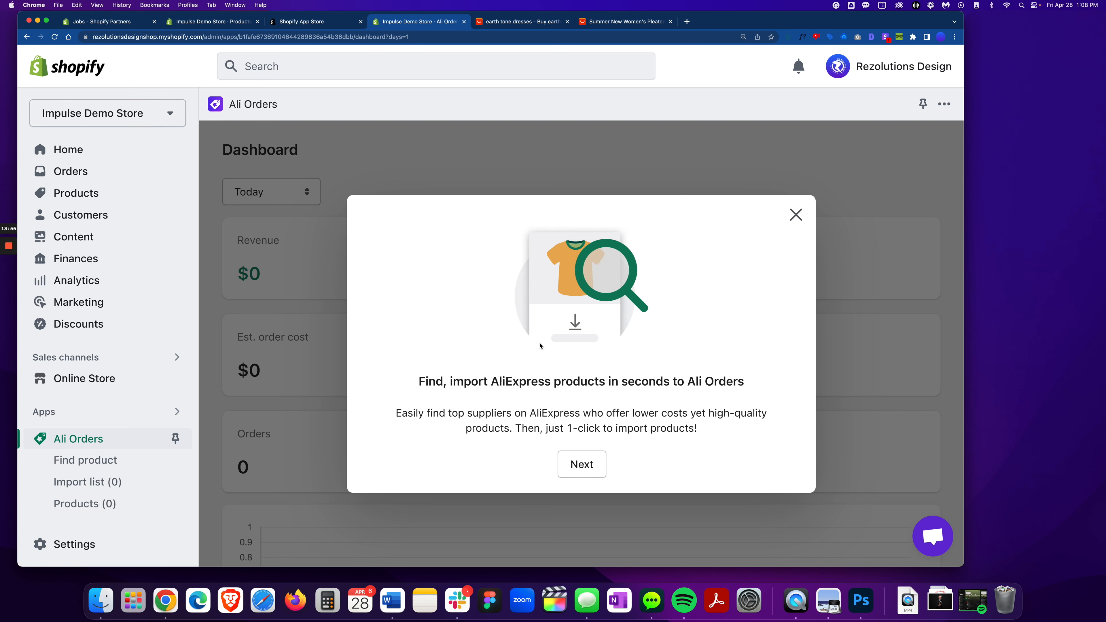
click(582, 458)
click(579, 460)
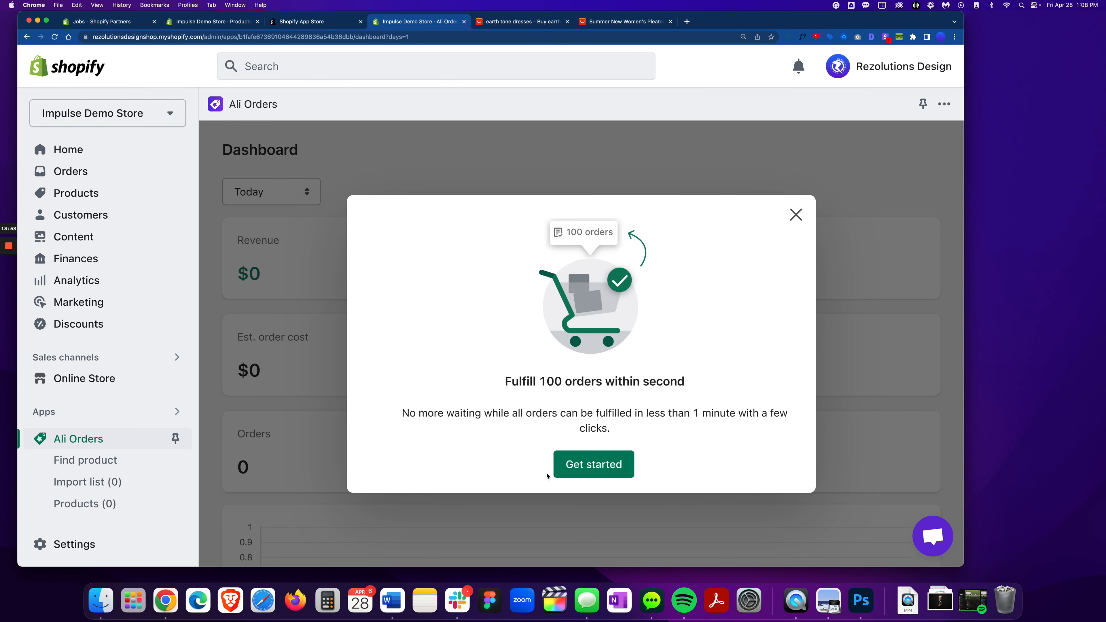
click(579, 472)
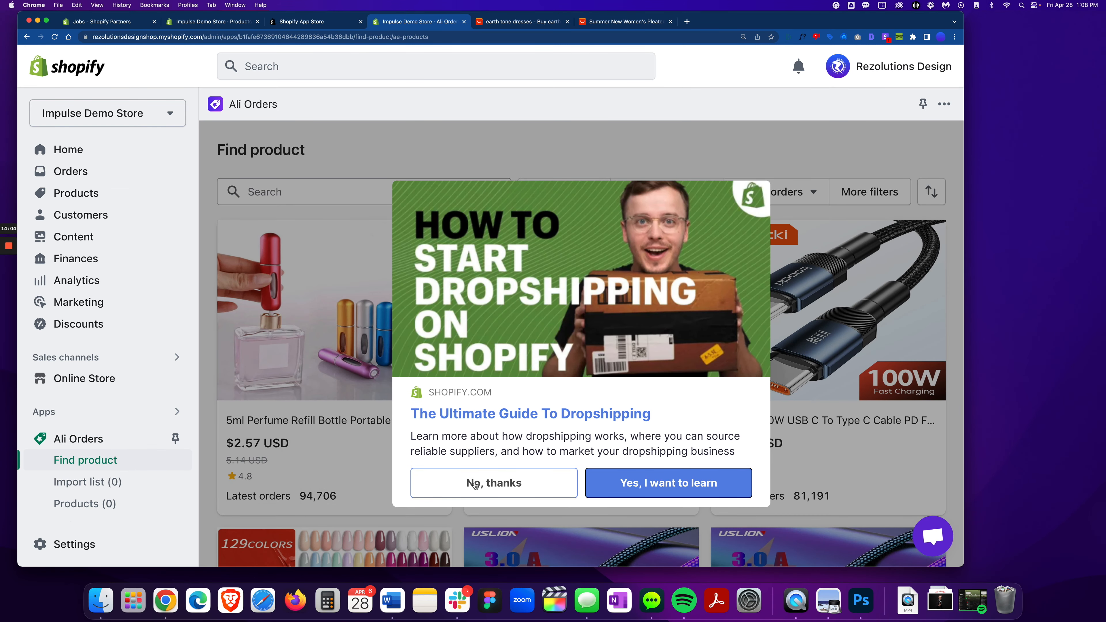
click(488, 487)
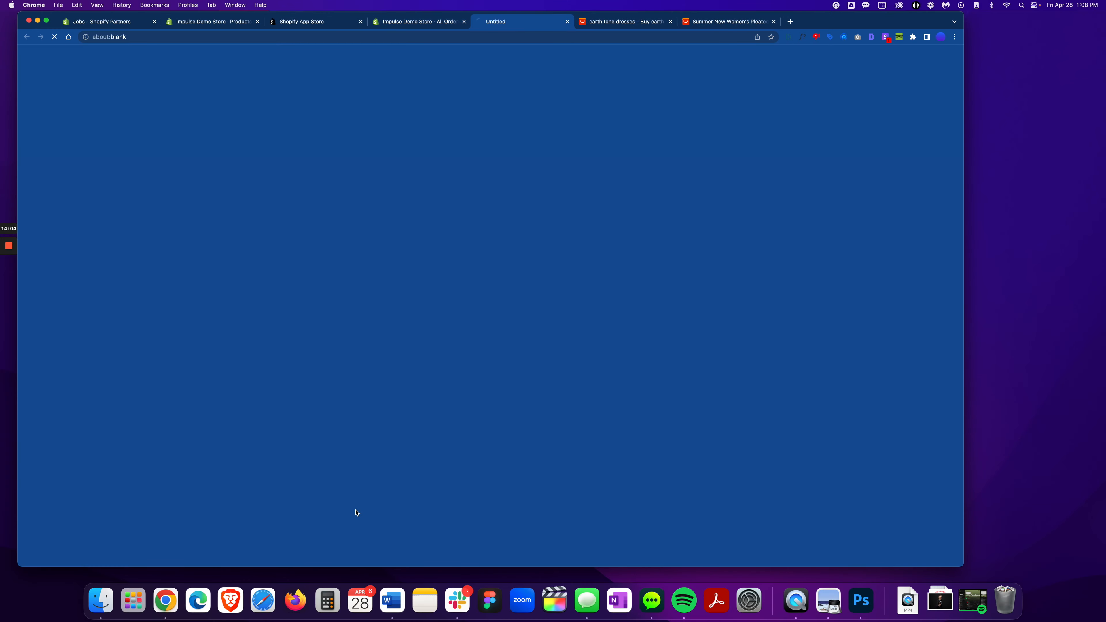
click(567, 22)
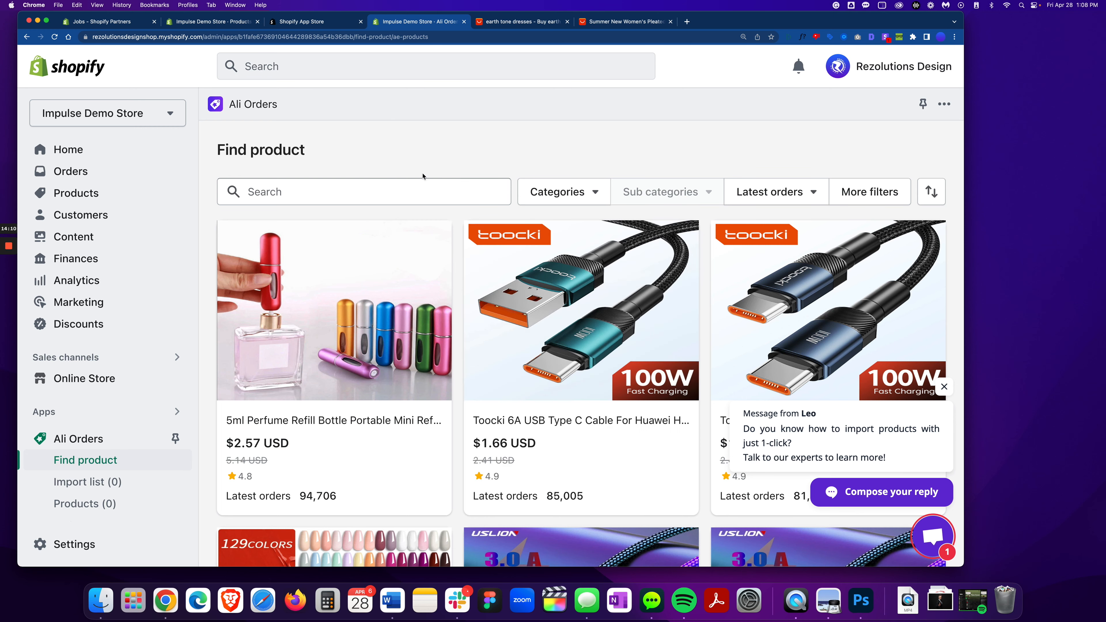
Step: Revisit the AliExpress listing of the pleated ruffled dress and close the Shopify App Store page
click(594, 22)
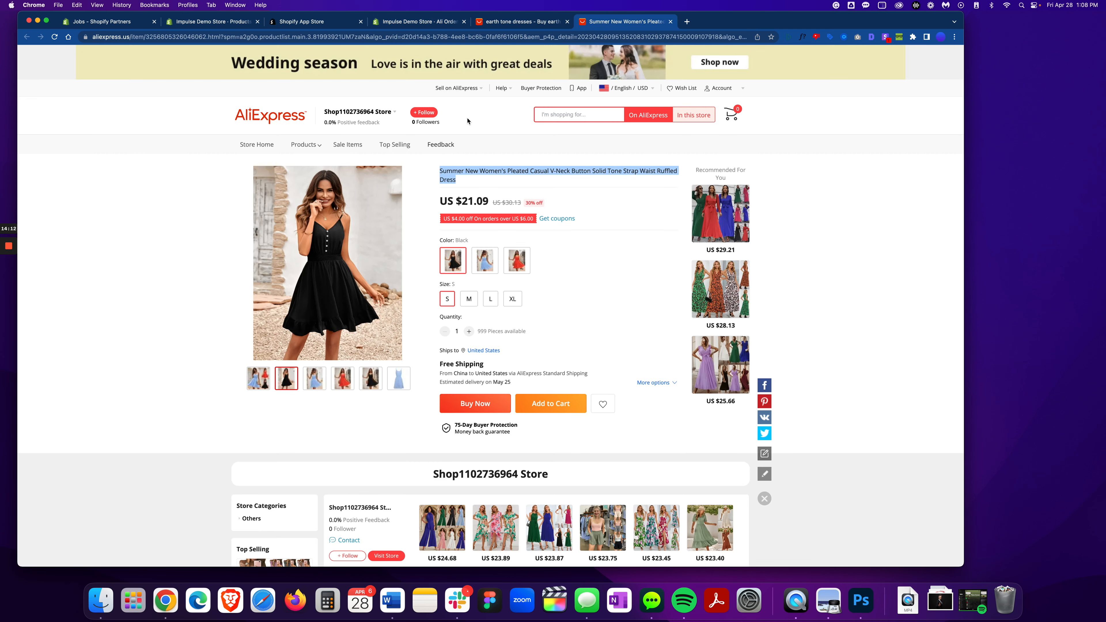
click(331, 21)
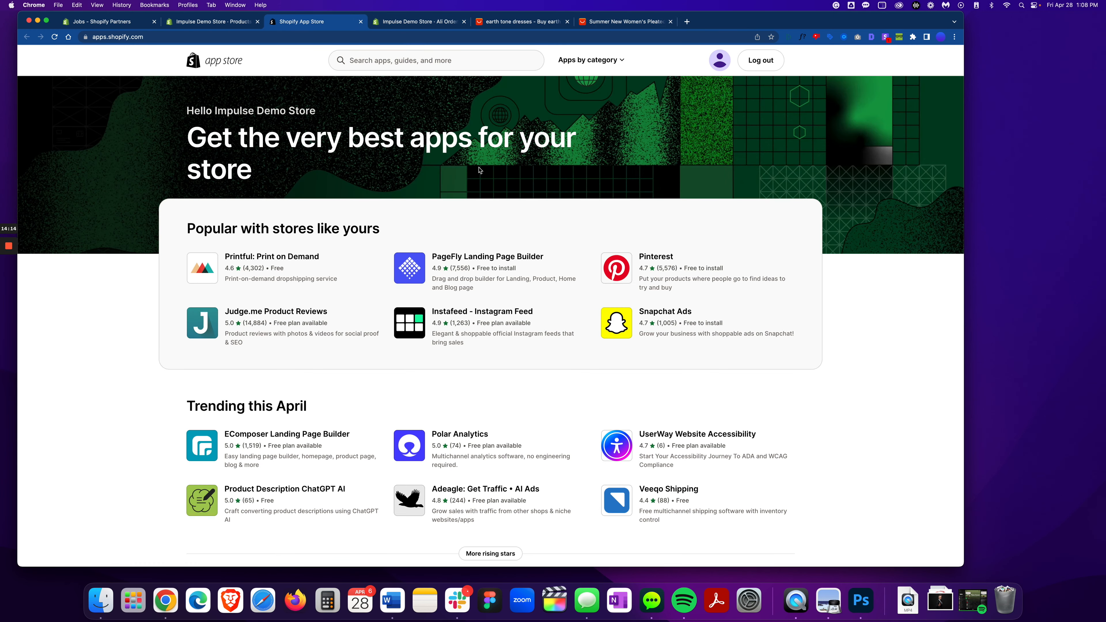
click(361, 21)
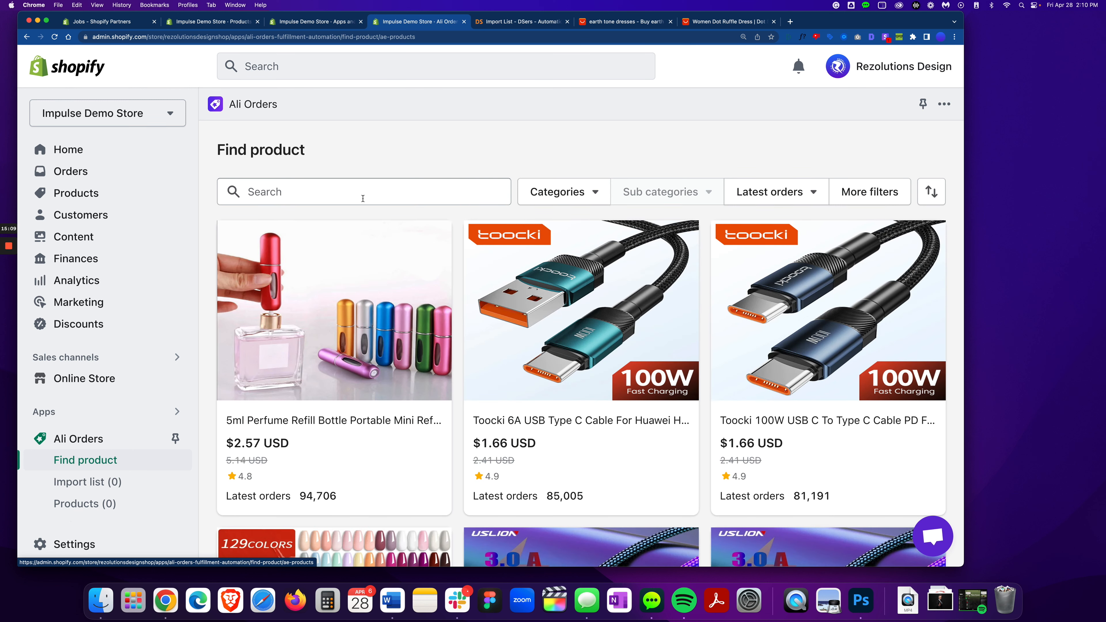
Step: Search the Ali Orders product finder for "womens dresses"
click(336, 191)
text(wom)
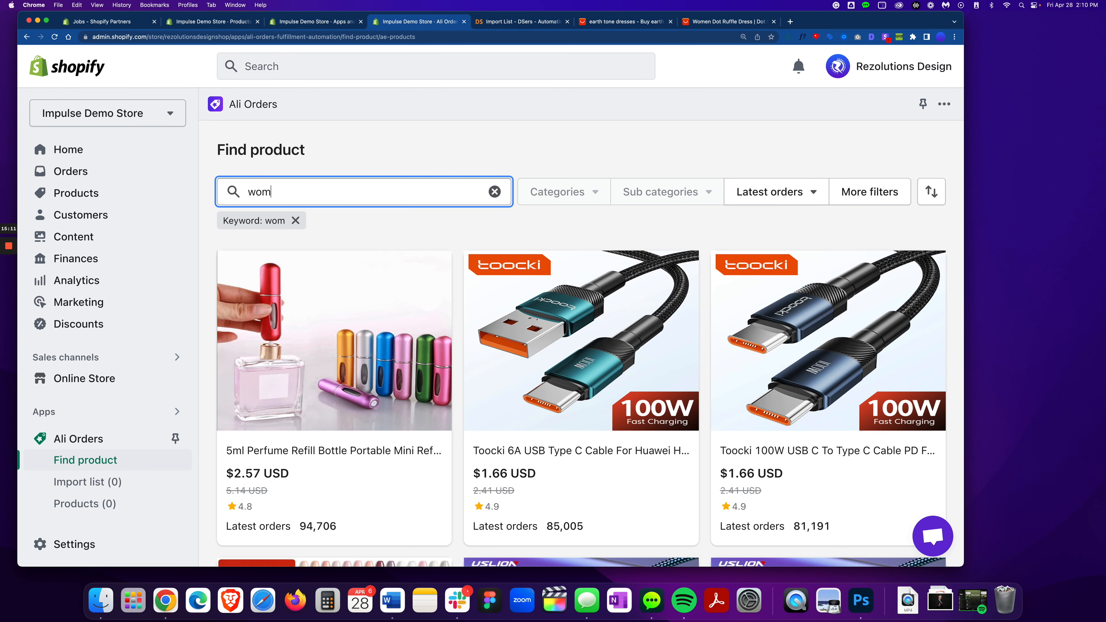
text(ens dresses)
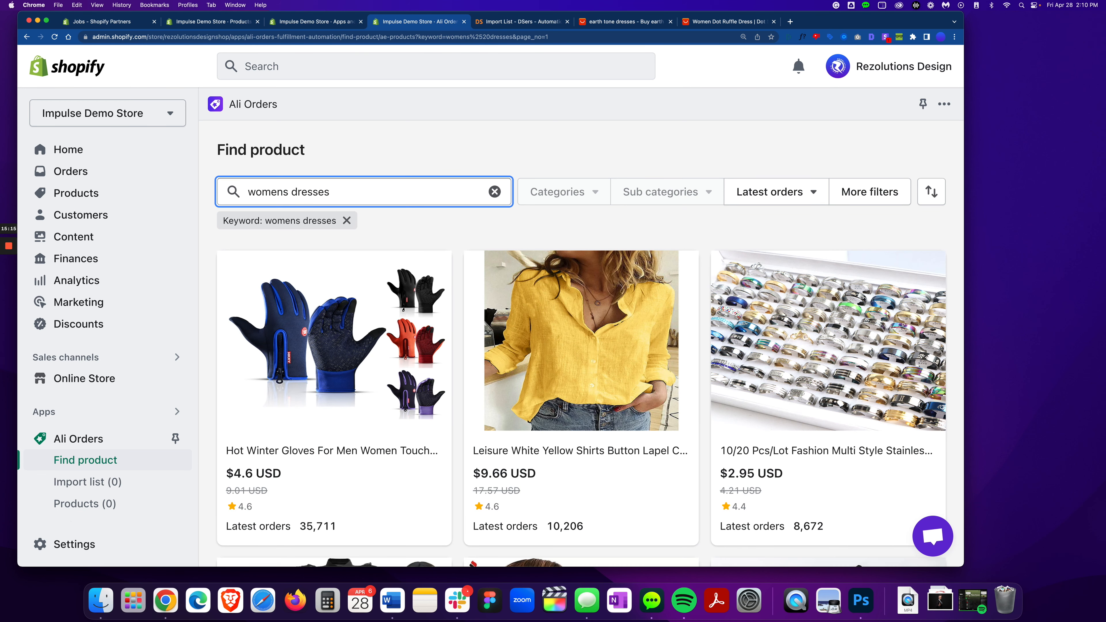
Step: Browse the Ali Orders search results, check the dot print ruffle dress listing on AliExpress, and return to the results
mouse_move(316, 368)
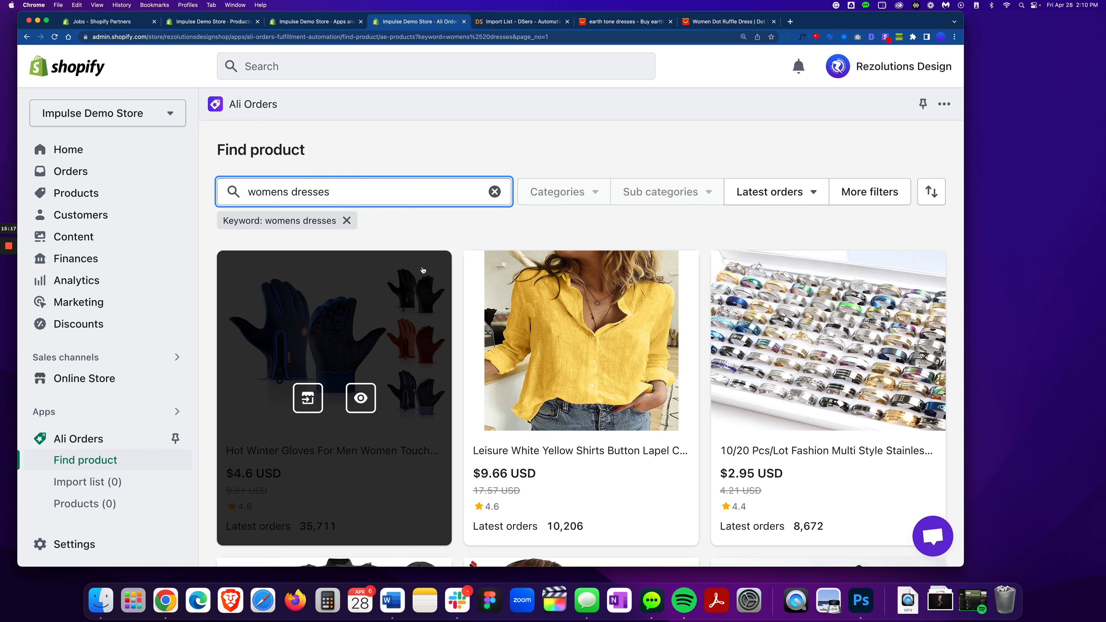
mouse_move(746, 356)
scroll(745, 356, down, 10)
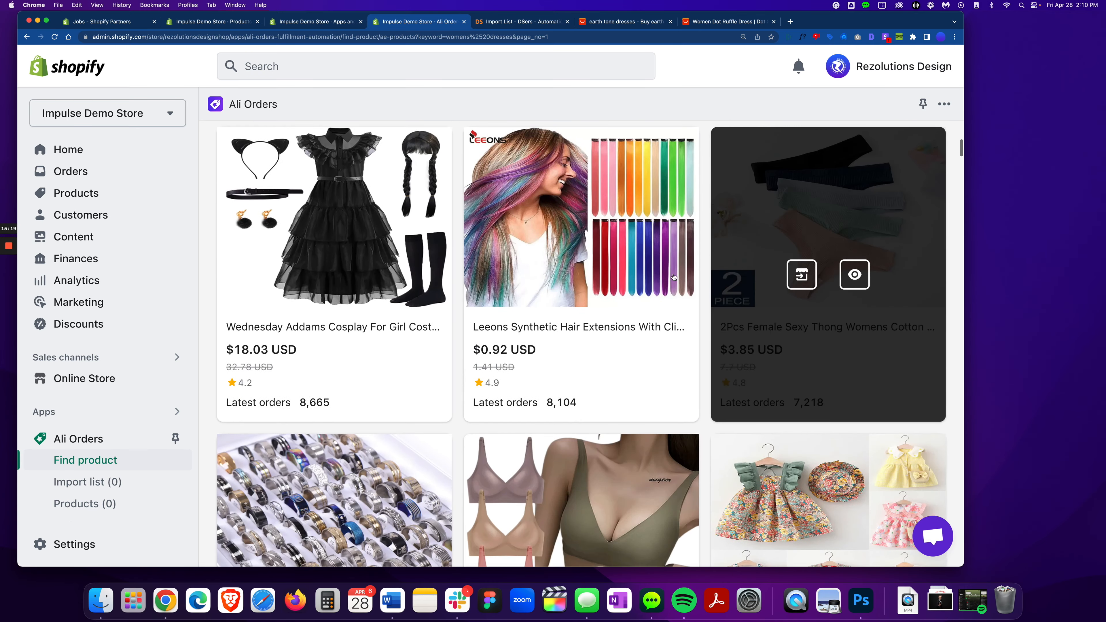
scroll(524, 426, down, 10)
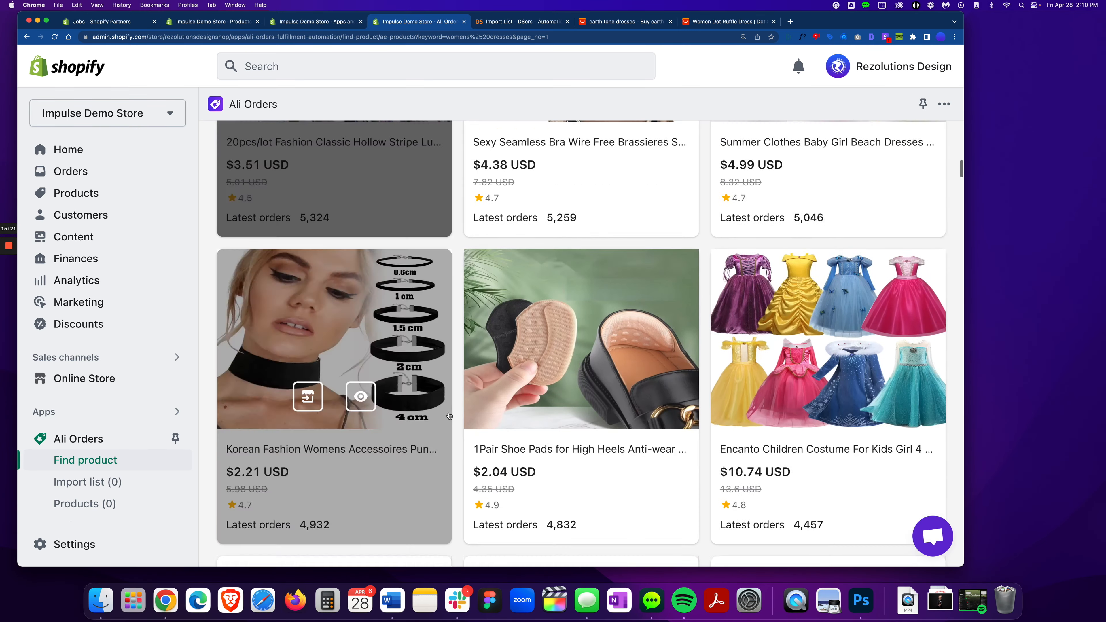
scroll(449, 416, up, 6)
scroll(449, 416, up, 15)
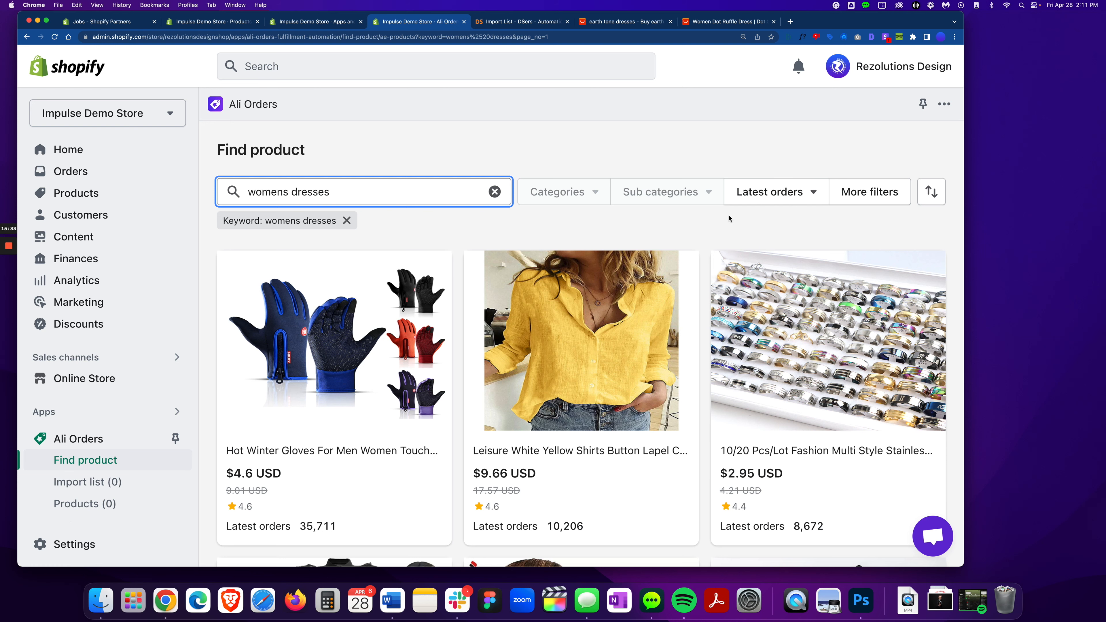
click(706, 22)
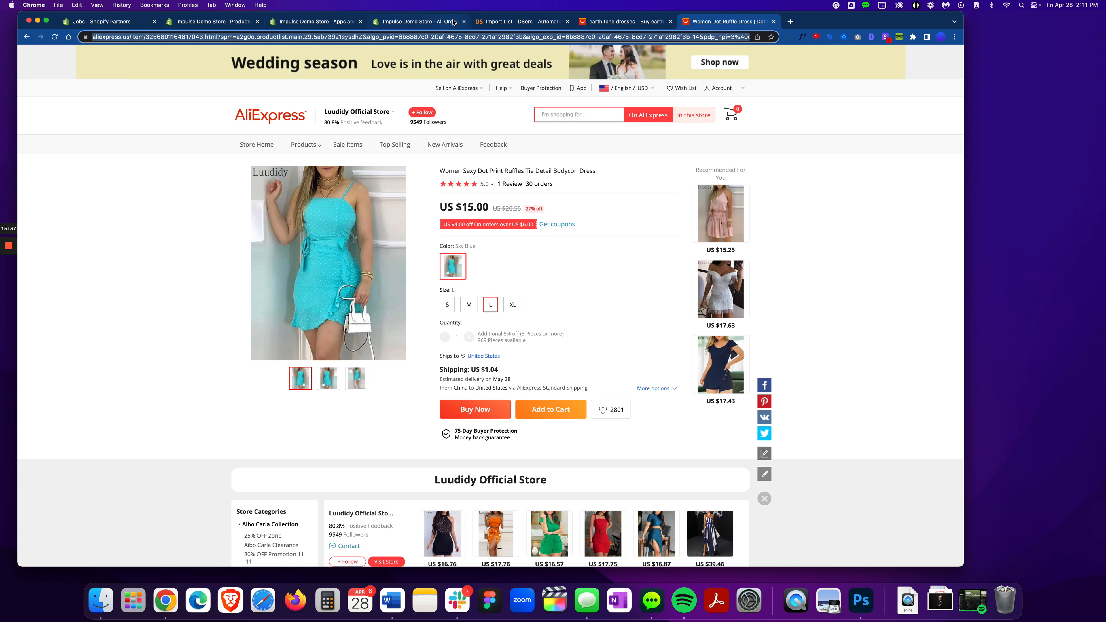
click(403, 23)
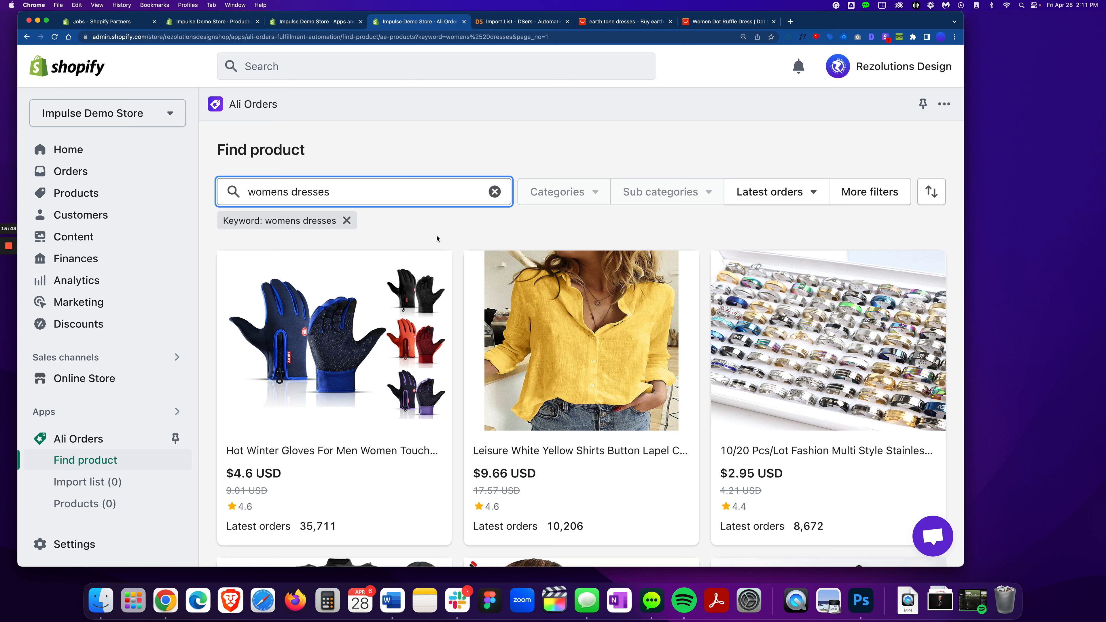
Step: Switch to the DSers import list and enlarge the page view to 125%
click(78, 419)
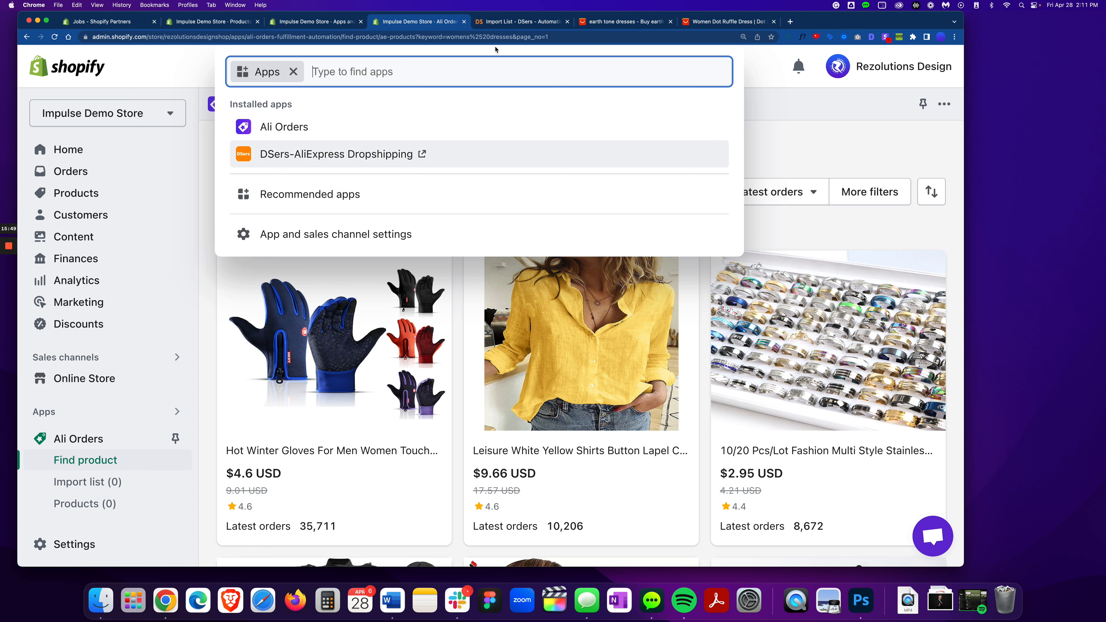
click(495, 26)
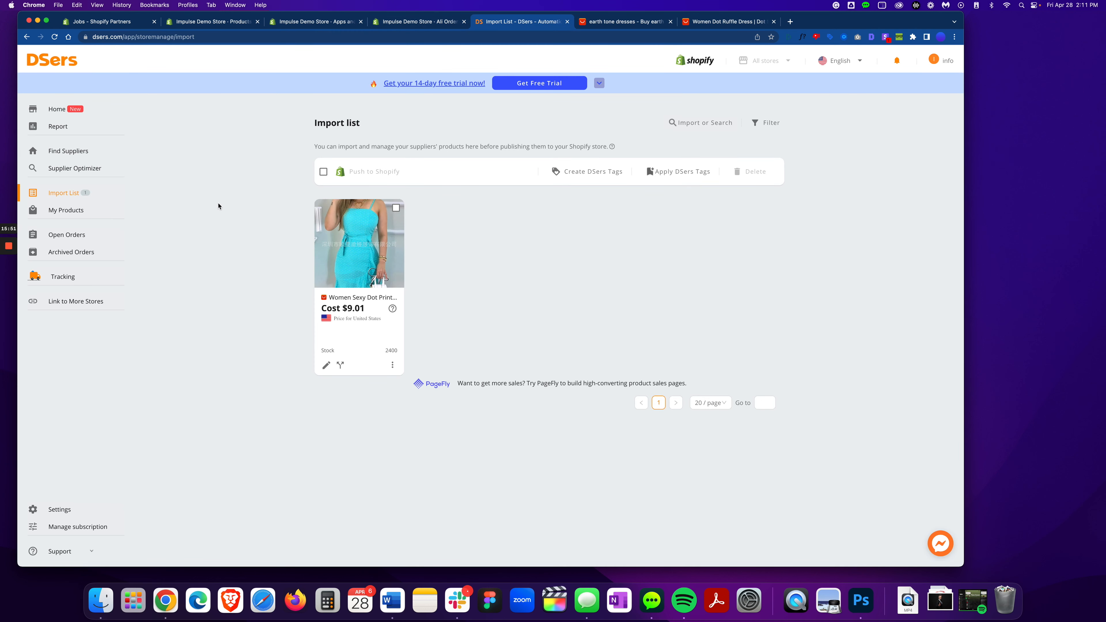
click(60, 5)
mouse_move(97, 5)
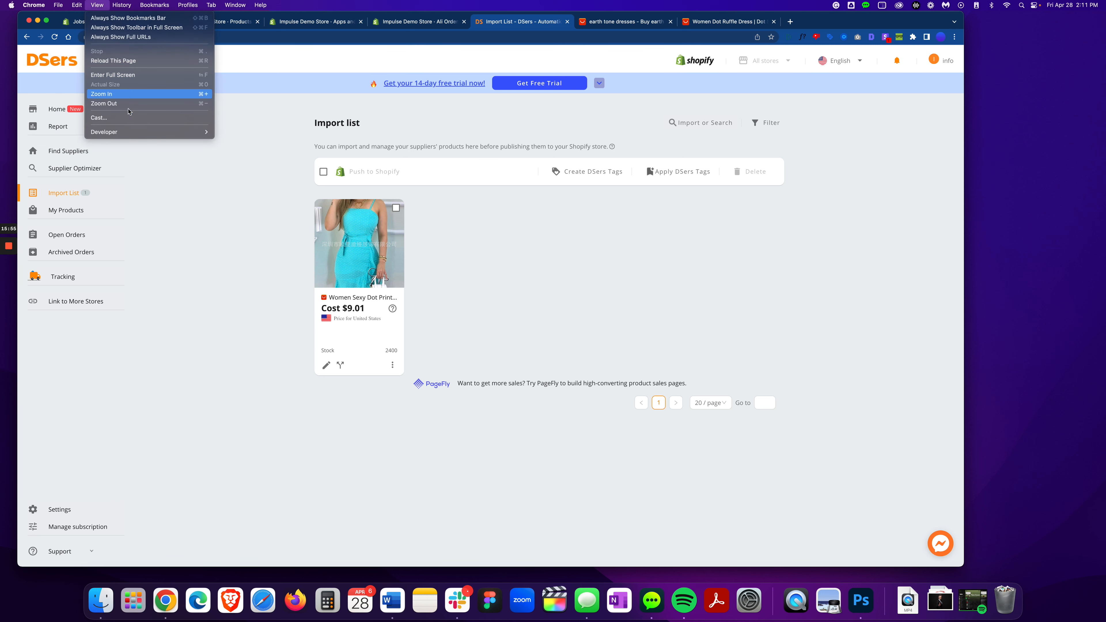
click(105, 93)
click(734, 52)
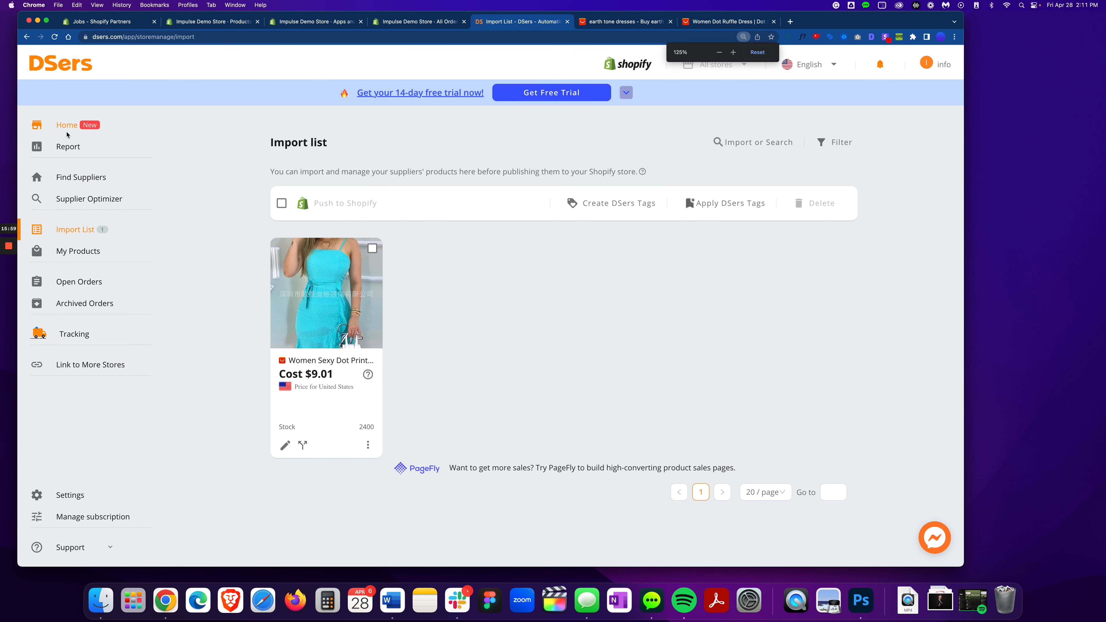
Step: Search the DSers Supplier Optimizer with the AliExpress URL of the dot print ruffles dress and review the matching suppliers
click(74, 201)
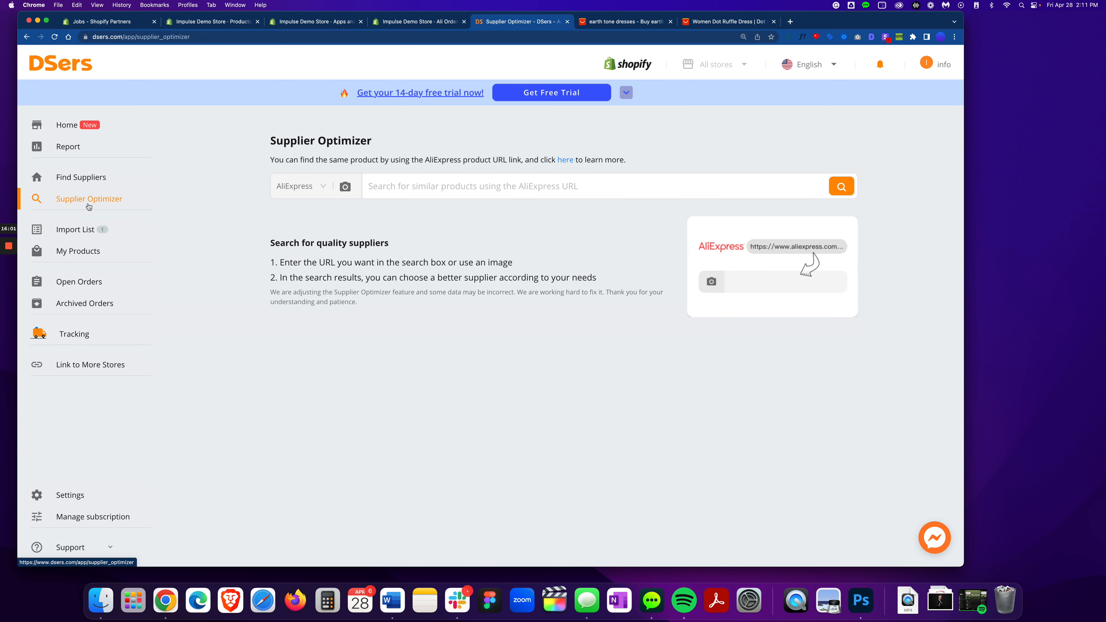
click(683, 23)
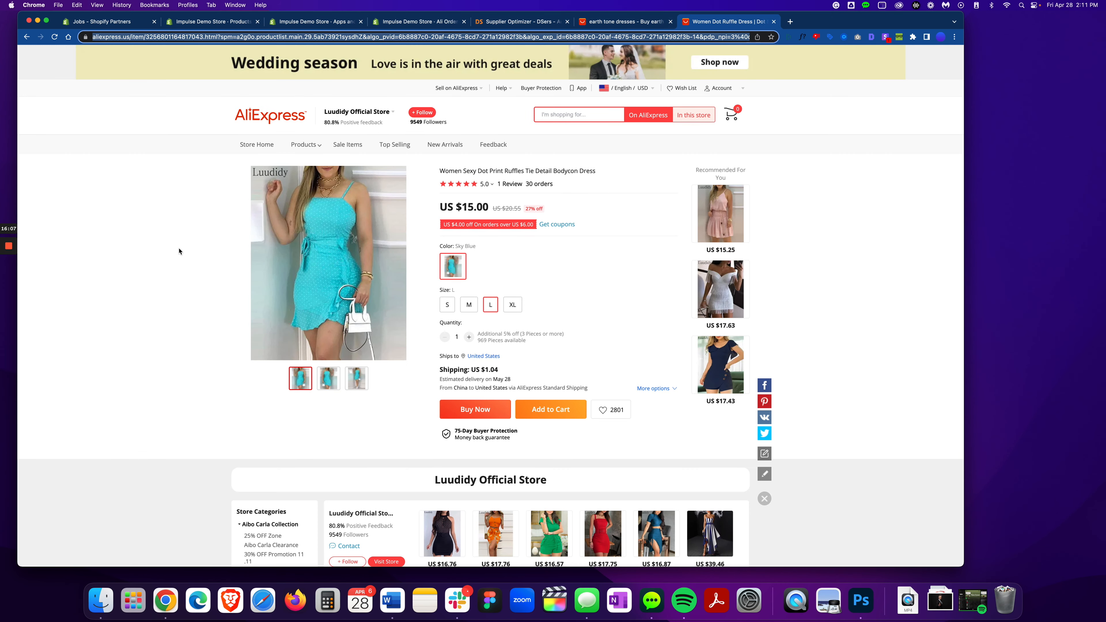
click(482, 24)
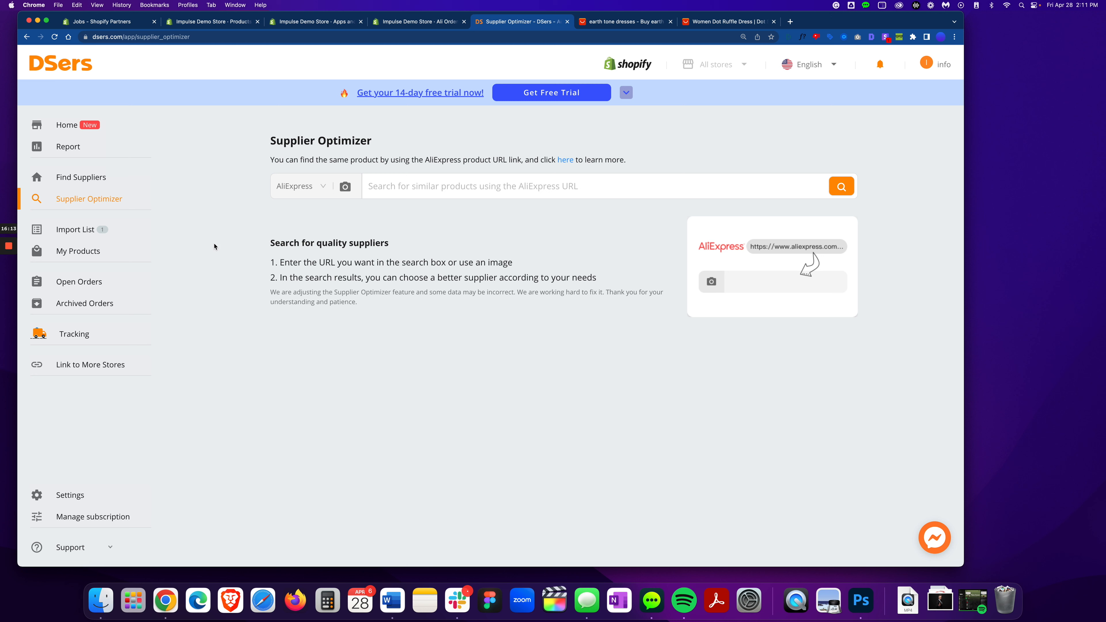
click(393, 188)
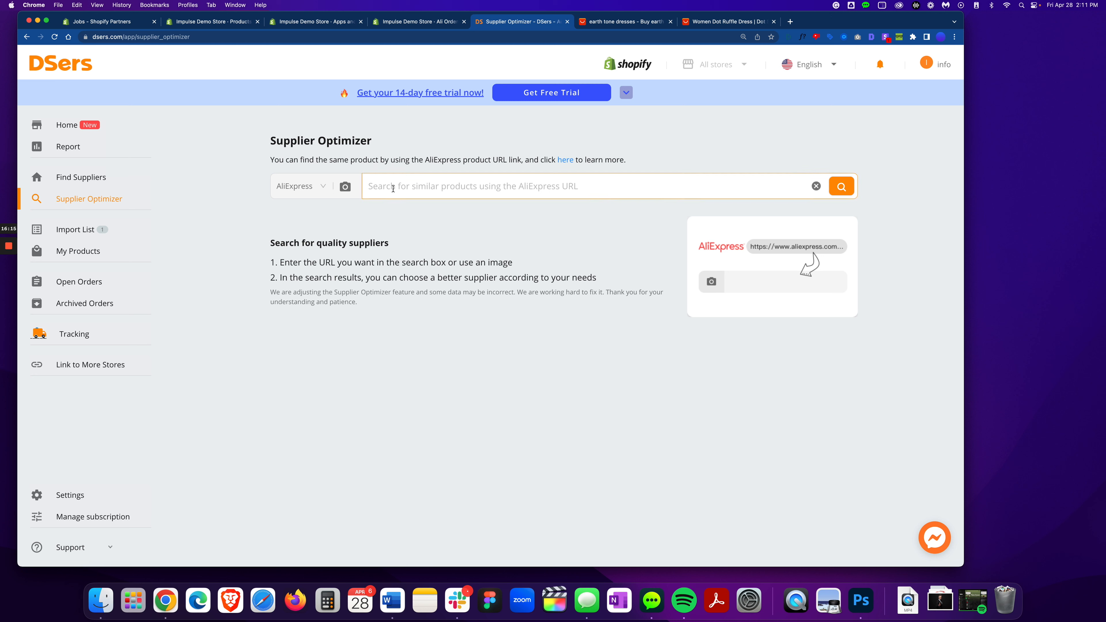
key(super+v)
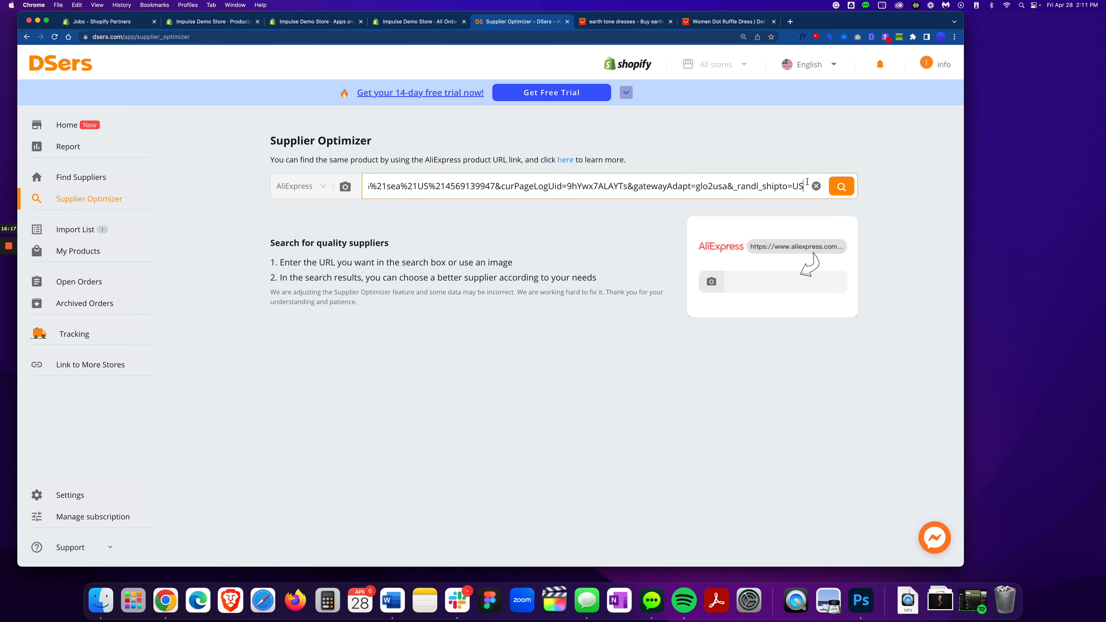
click(842, 186)
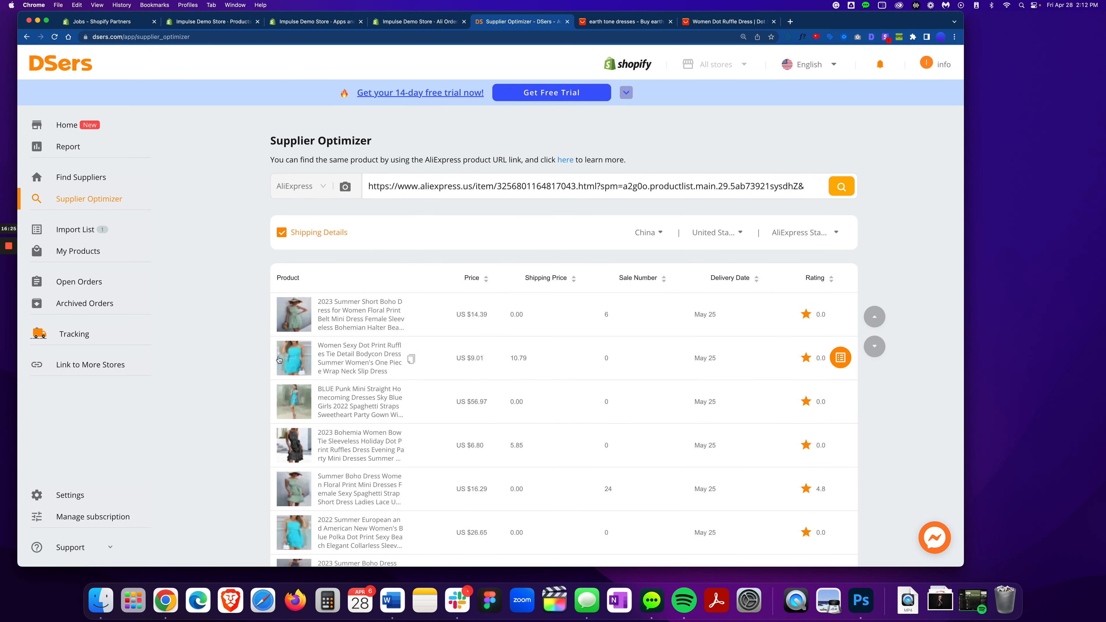
scroll(207, 462, down, 2)
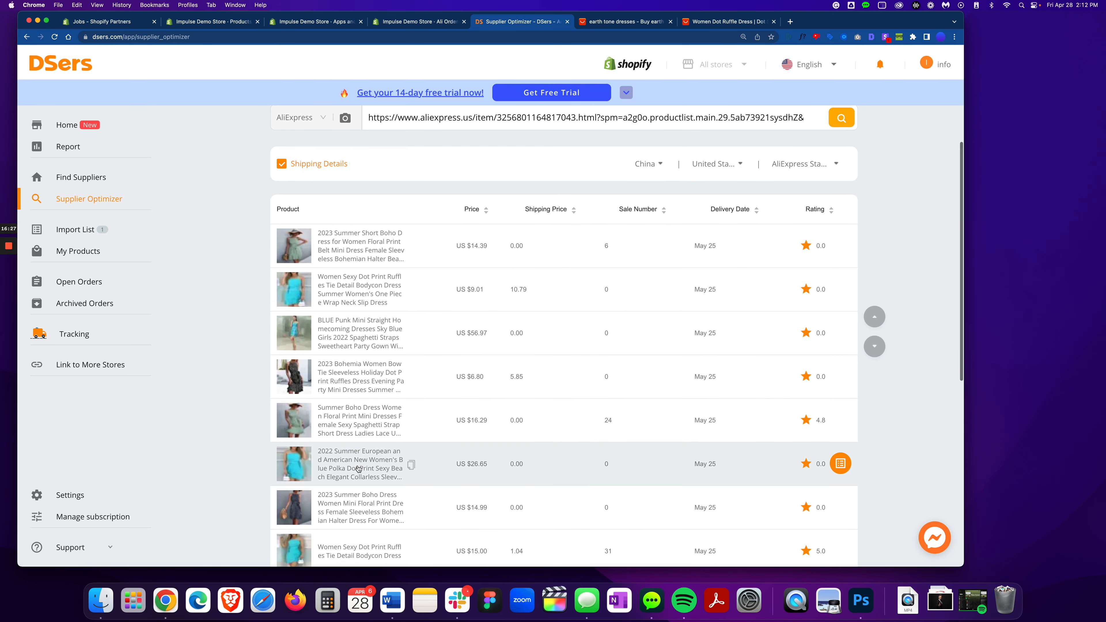
mouse_move(298, 473)
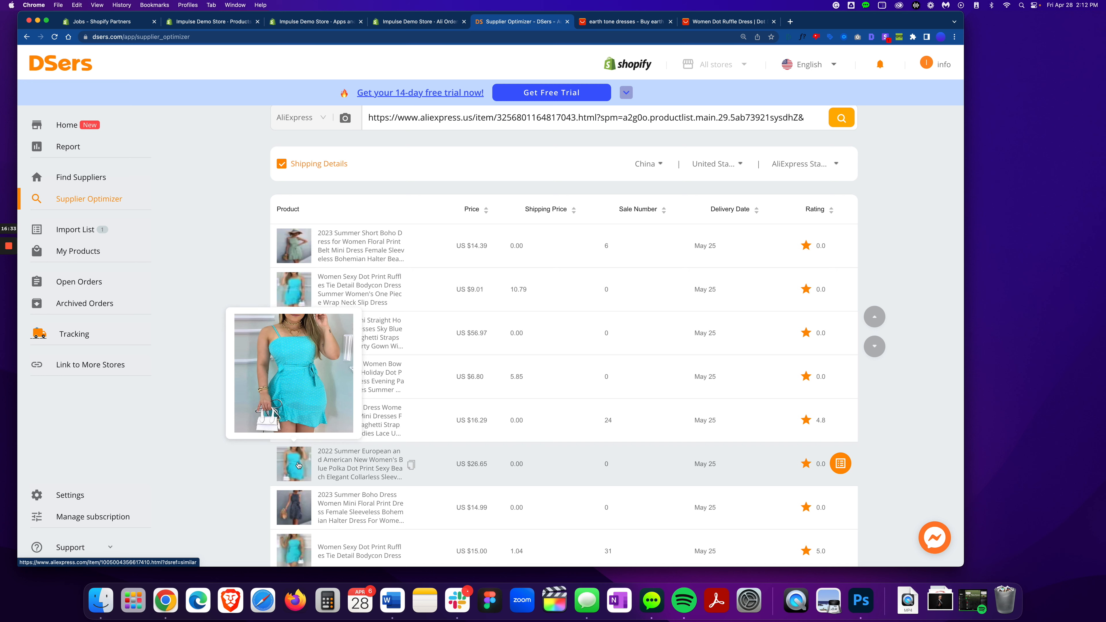
scroll(353, 476, down, 2)
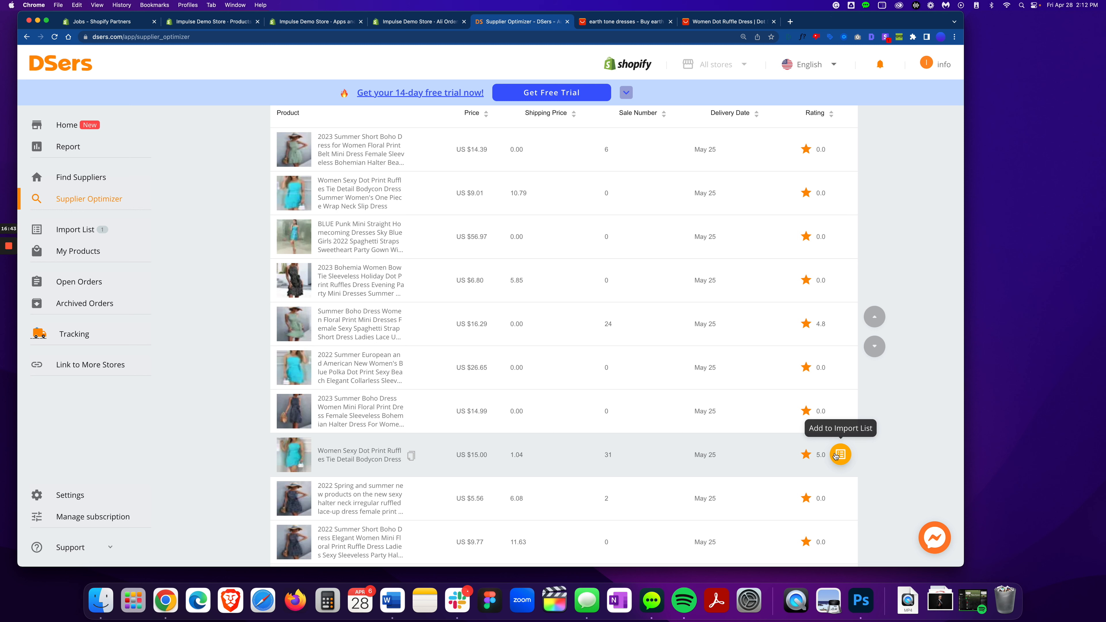
Step: Push the dress in the DSers import list to the Shopify store, also publishing it to the Online Store
click(70, 231)
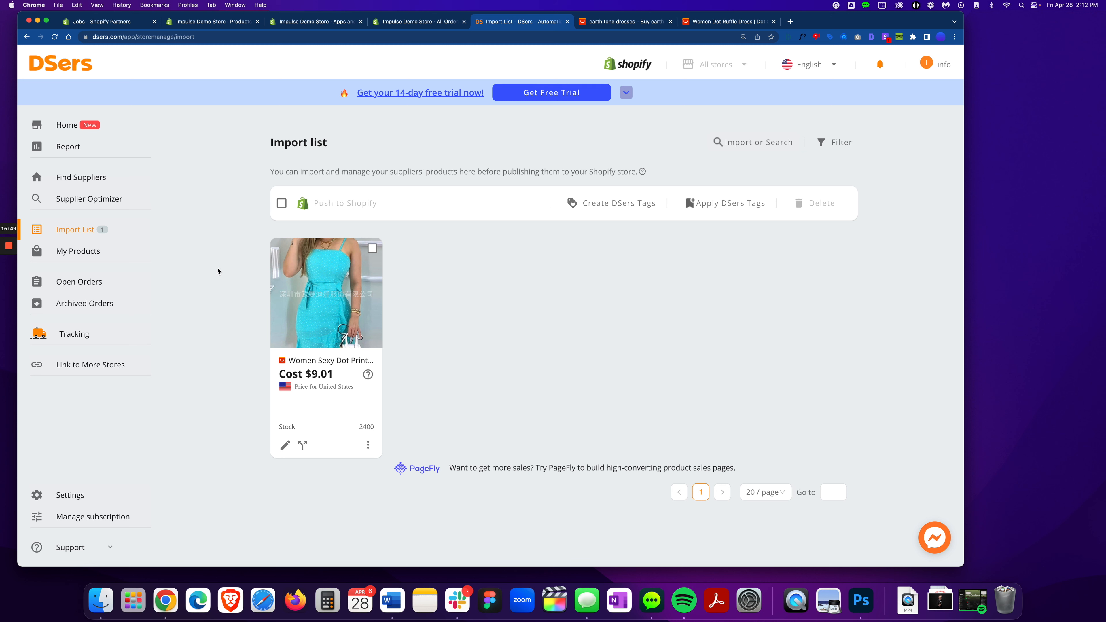
click(282, 203)
click(336, 203)
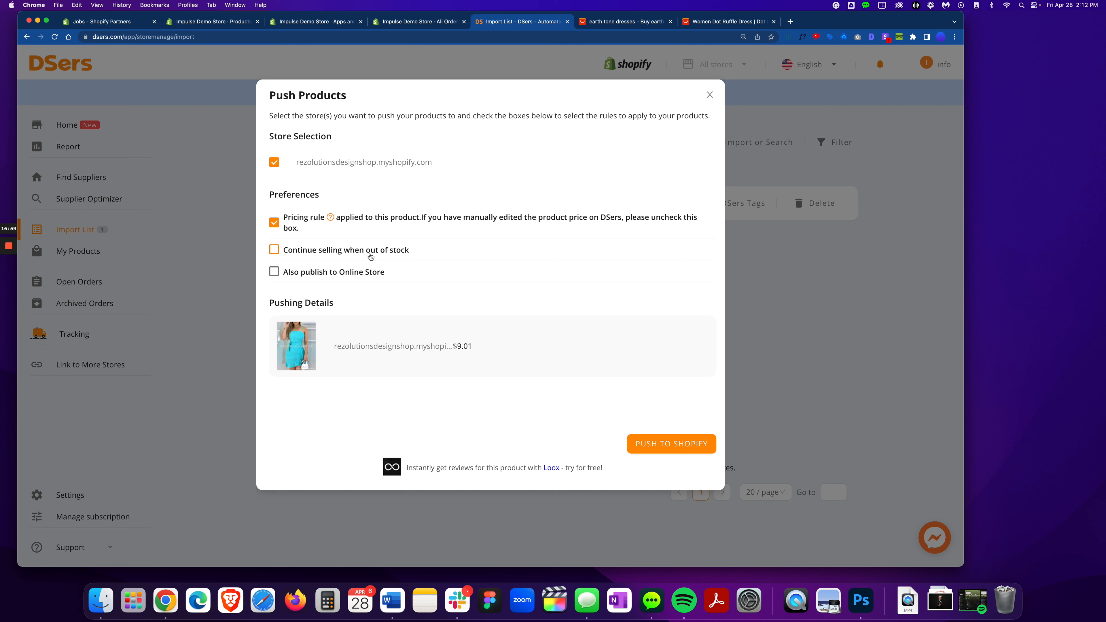
click(317, 275)
click(630, 446)
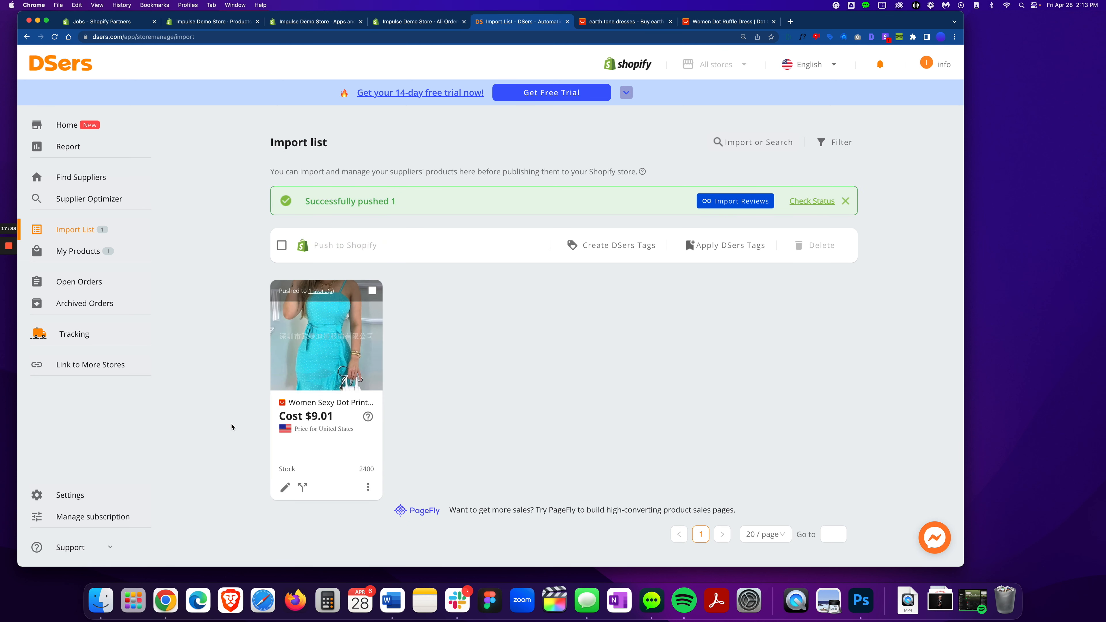
Step: Switch to the Shopify admin, search the products for "Women" and open the imported dot print ruffles dress
click(396, 21)
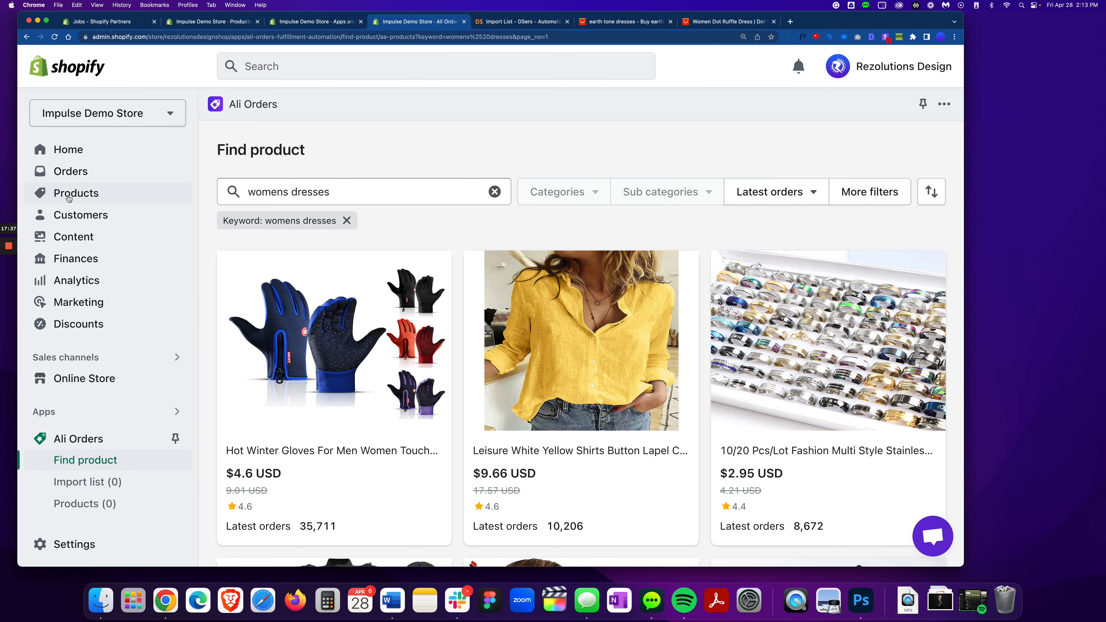
click(70, 195)
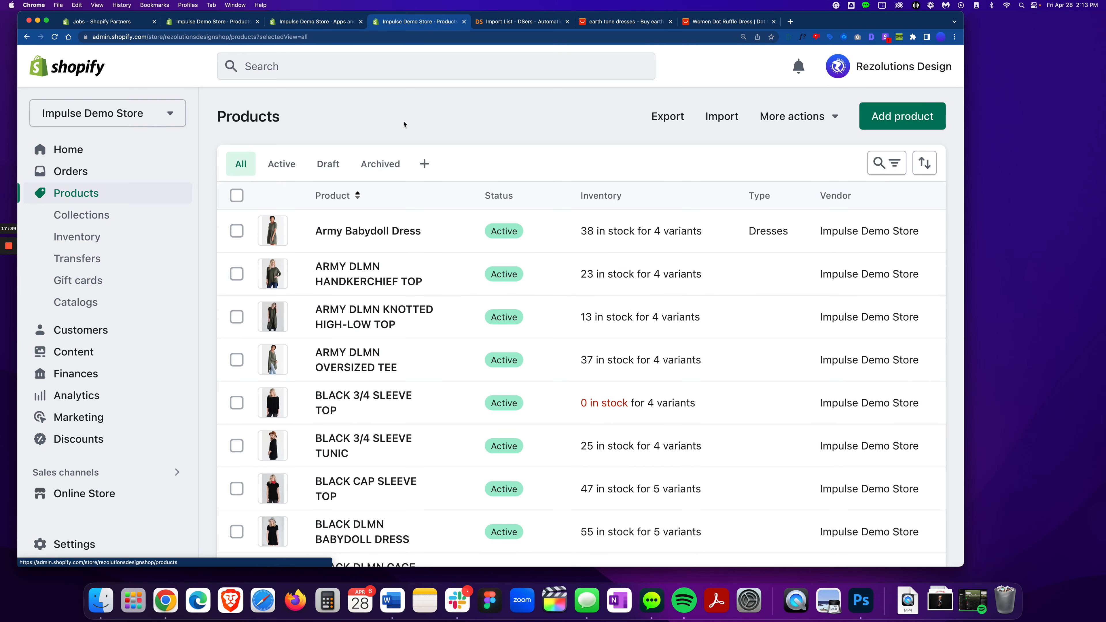
scroll(453, 183, down, 10)
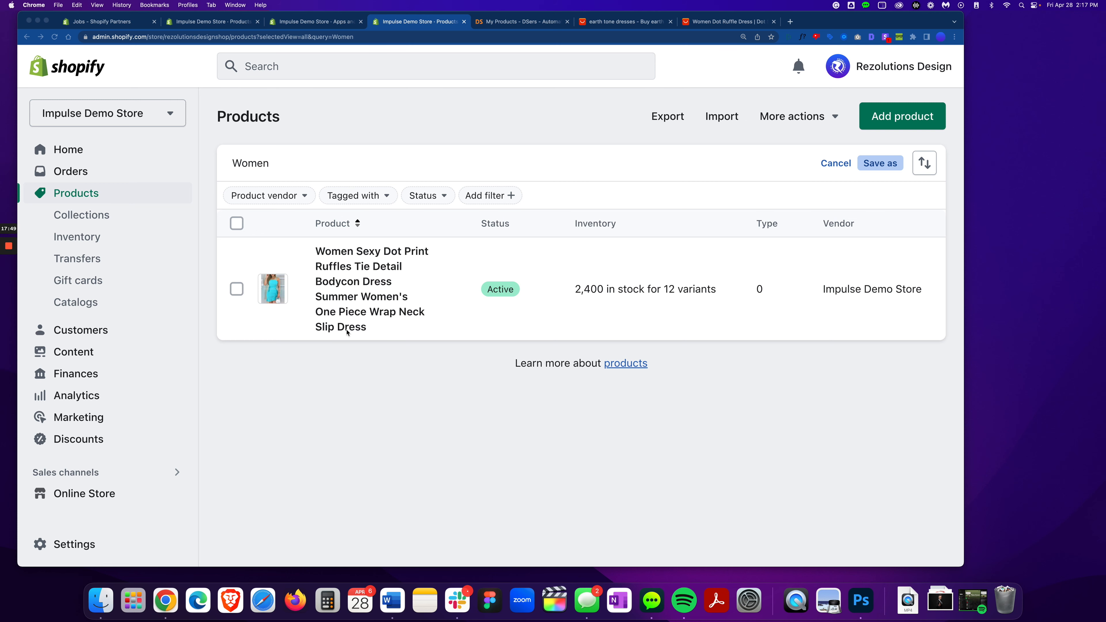
click(354, 289)
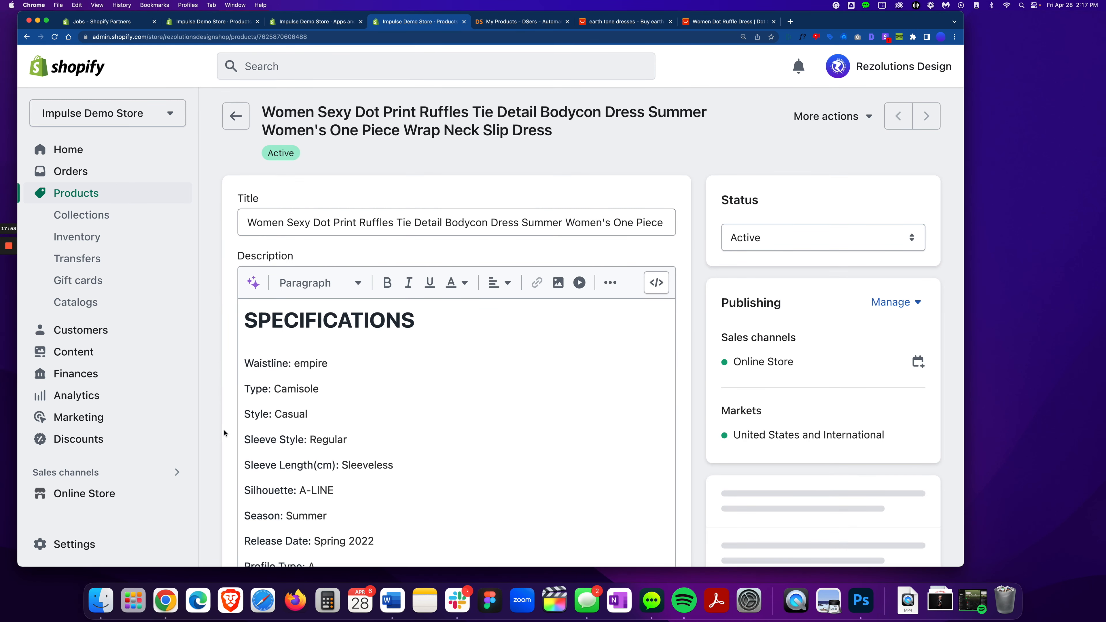
Step: Make the photo of the blue dress on the beige background the product's main image
scroll(226, 433, down, 2)
scroll(224, 433, down, 10)
scroll(224, 433, down, 6)
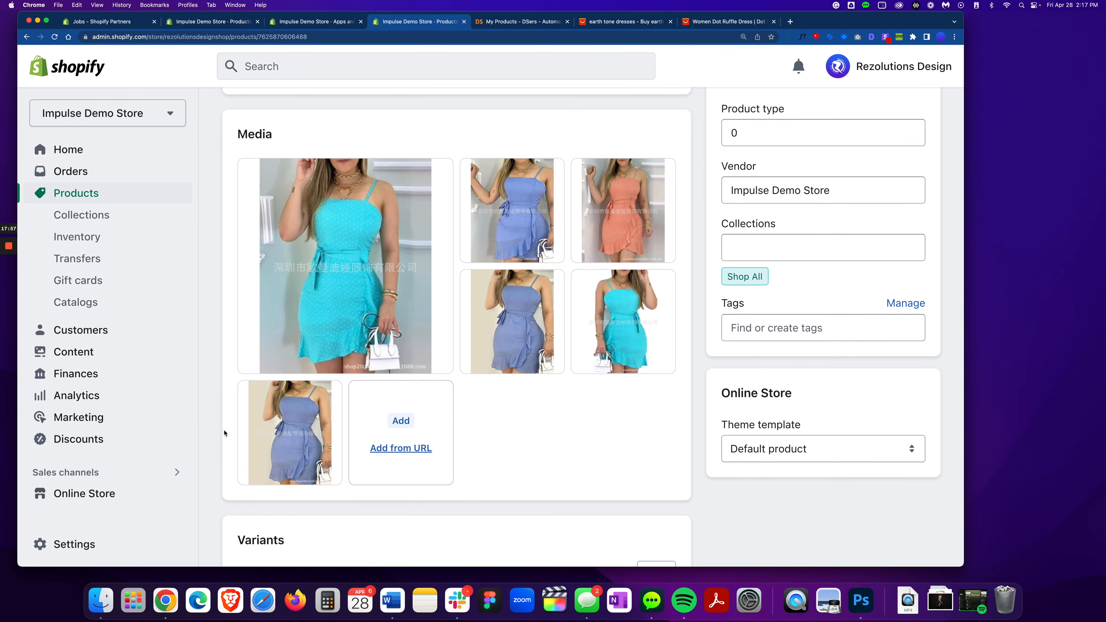
scroll(224, 434, up, 2)
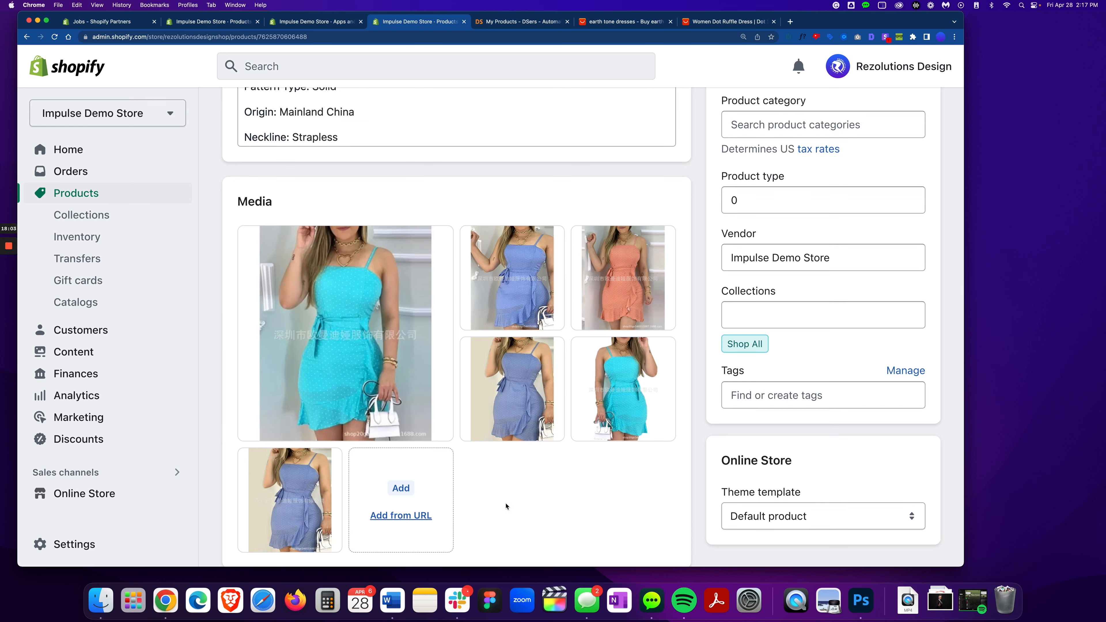
drag(553, 356, 331, 279)
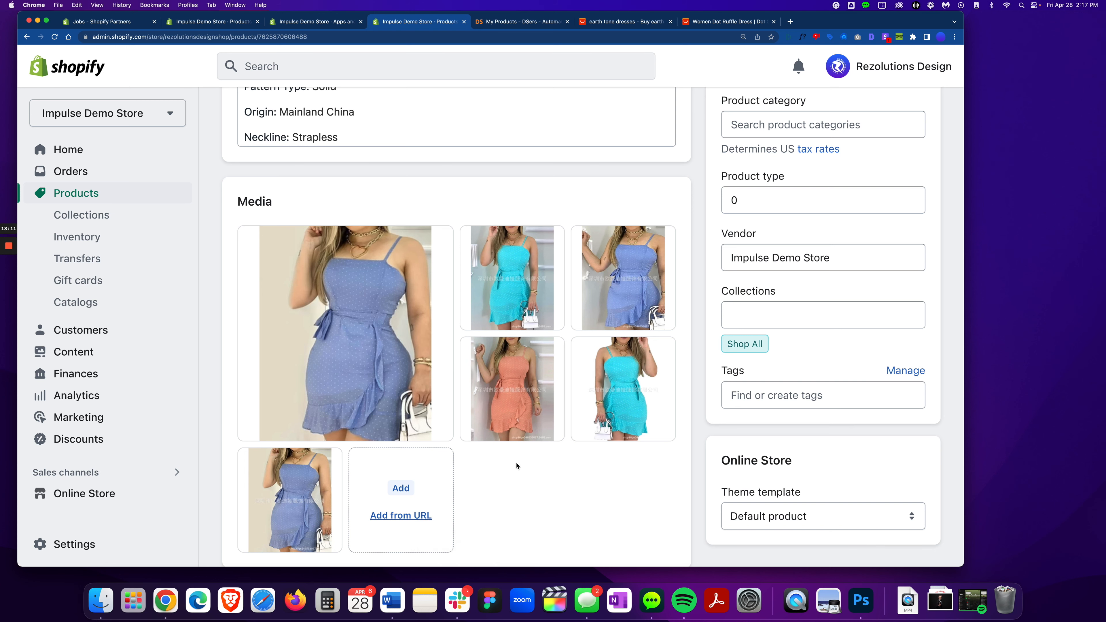
Step: Change the product title to "Womens Summer Dot Dress"
scroll(539, 473, up, 15)
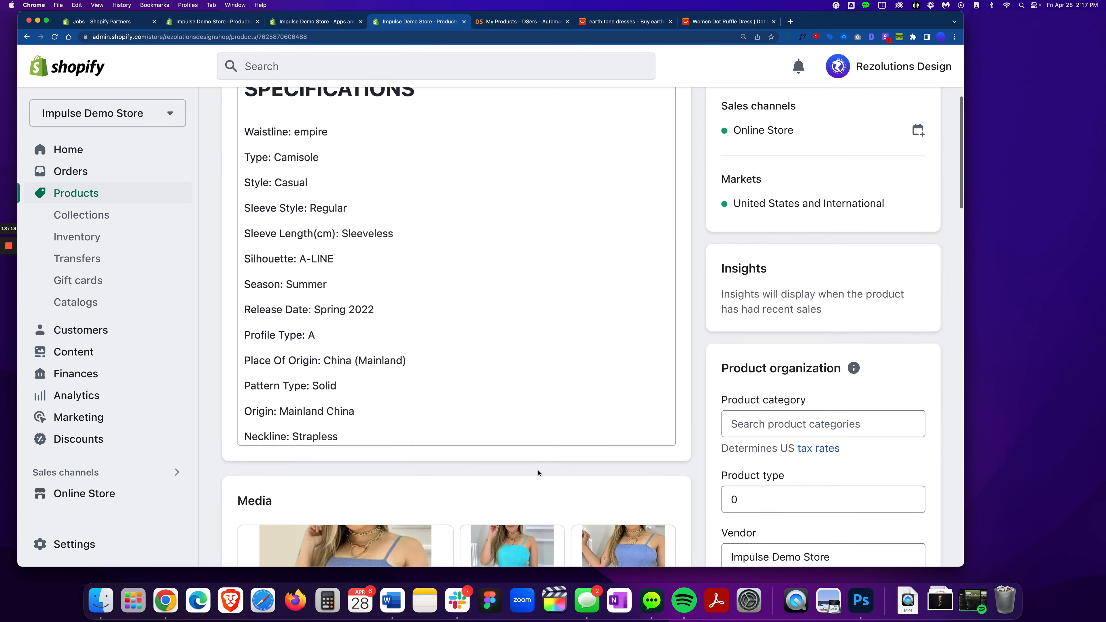
scroll(360, 411, up, 2)
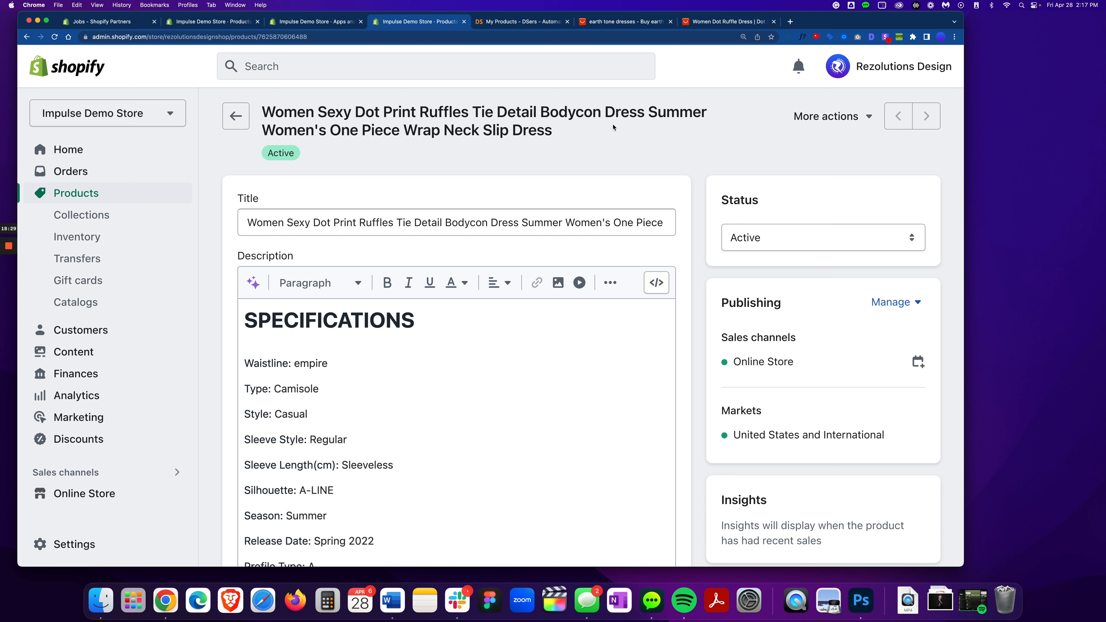
double_click(349, 223)
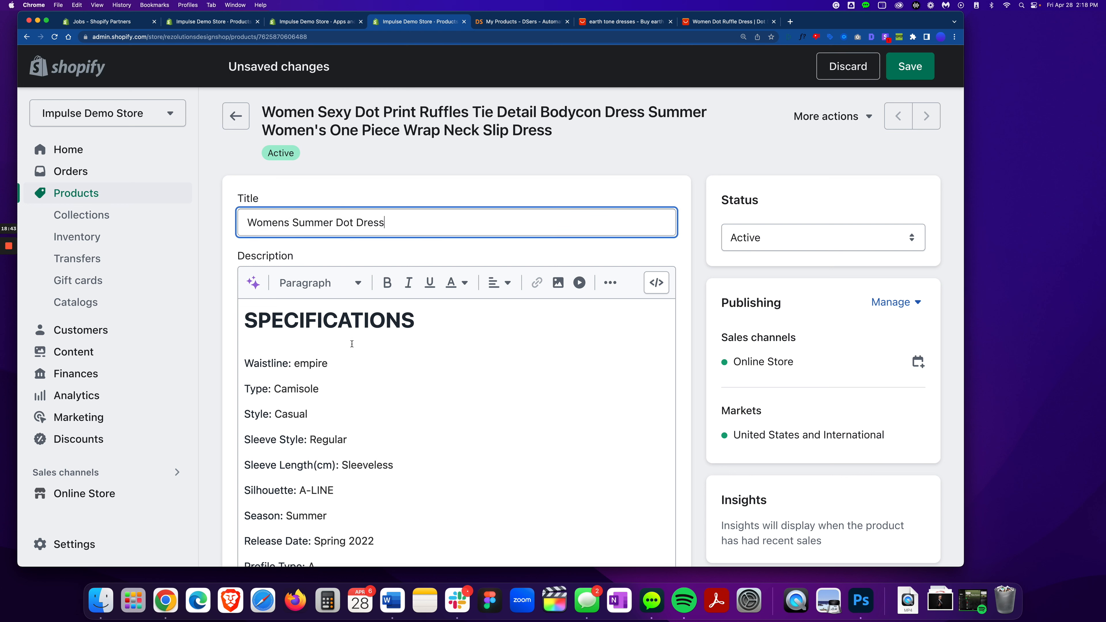
Step: Remove the waistline, release date, profile type, origin, gender and brand lines from the description and shorten the season line to "Summer"
scroll(294, 347, down, 10)
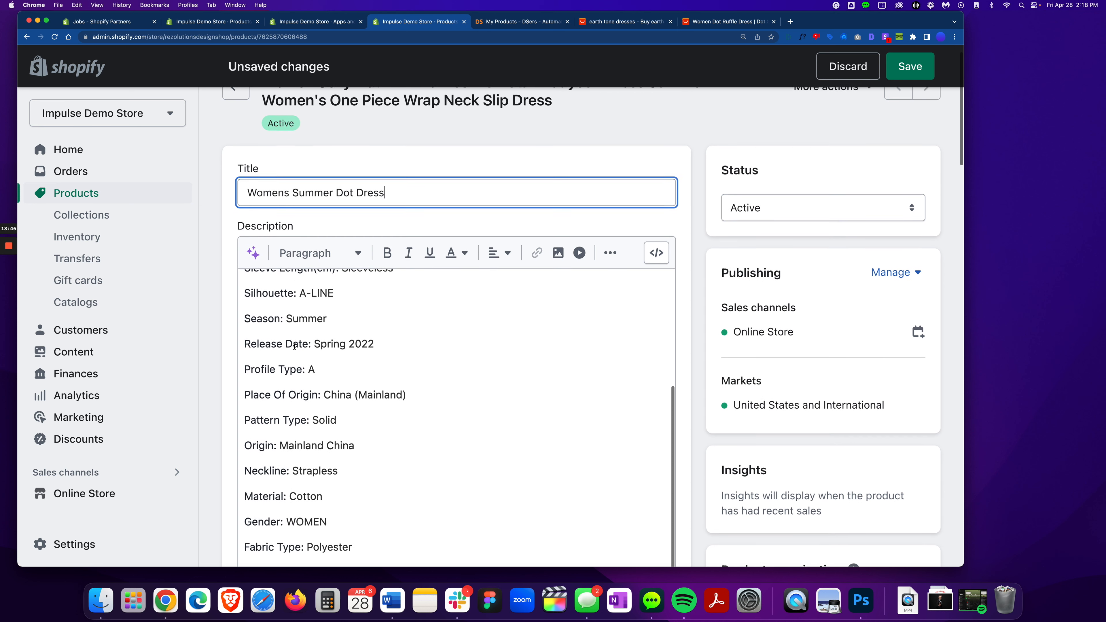
scroll(294, 346, down, 2)
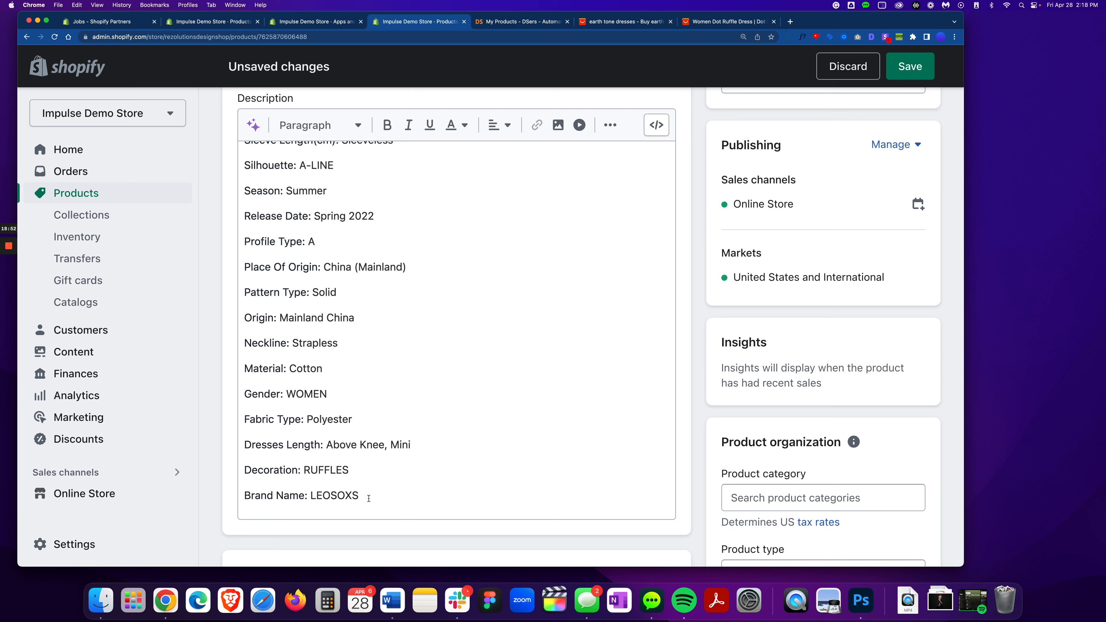
drag(369, 498, 244, 445)
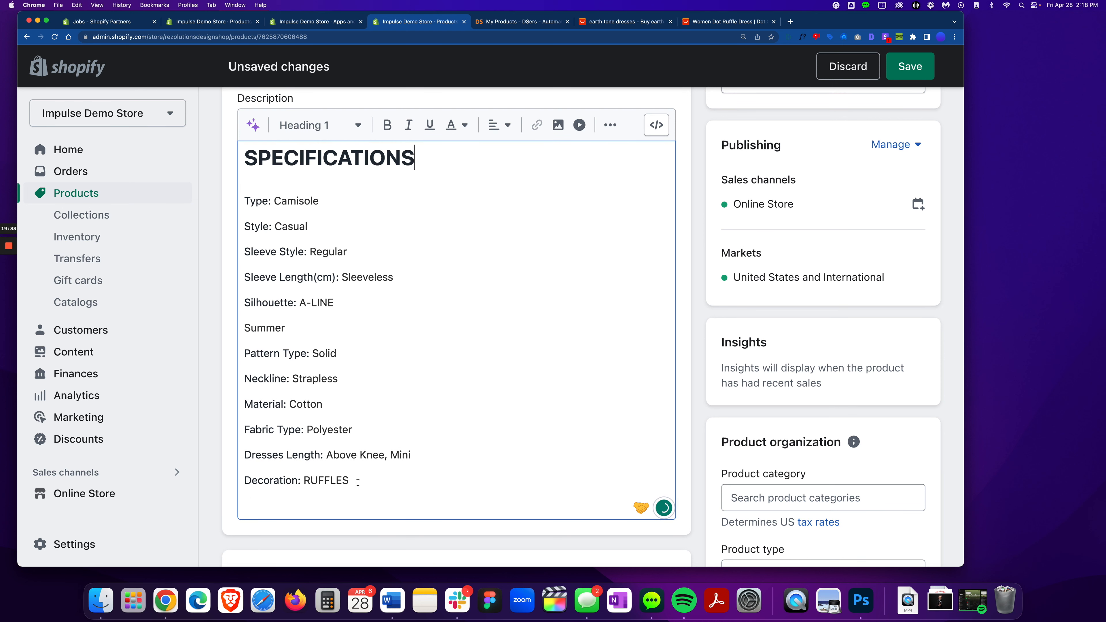
Step: Copy the specification lines from Type to Decoration into the features and keywords of the product description generator
drag(358, 482, 211, 191)
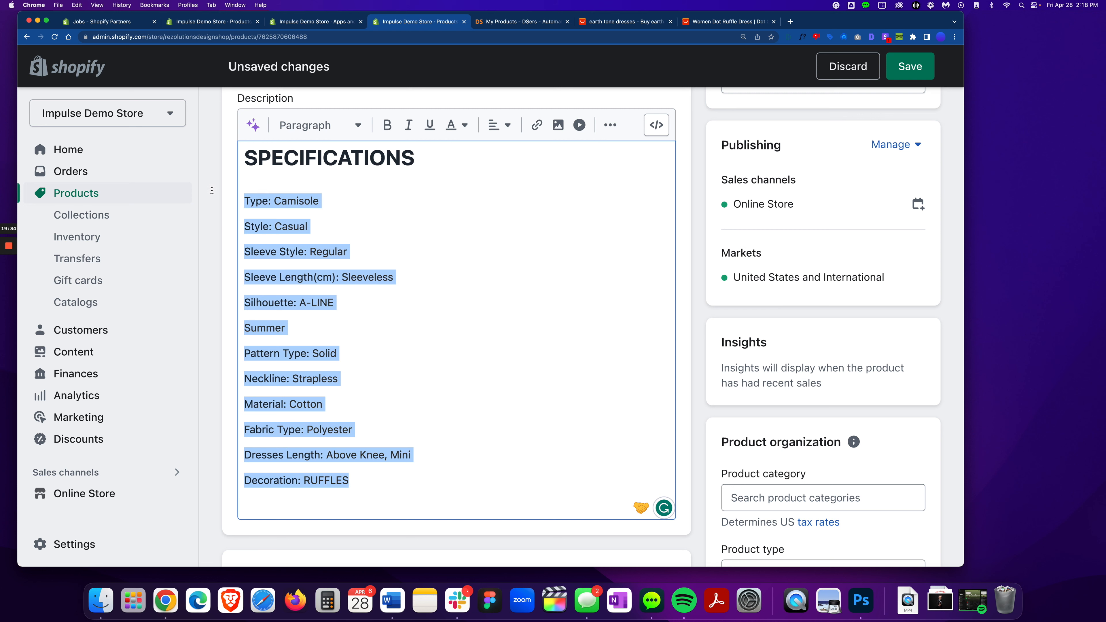
right_click(267, 201)
click(311, 268)
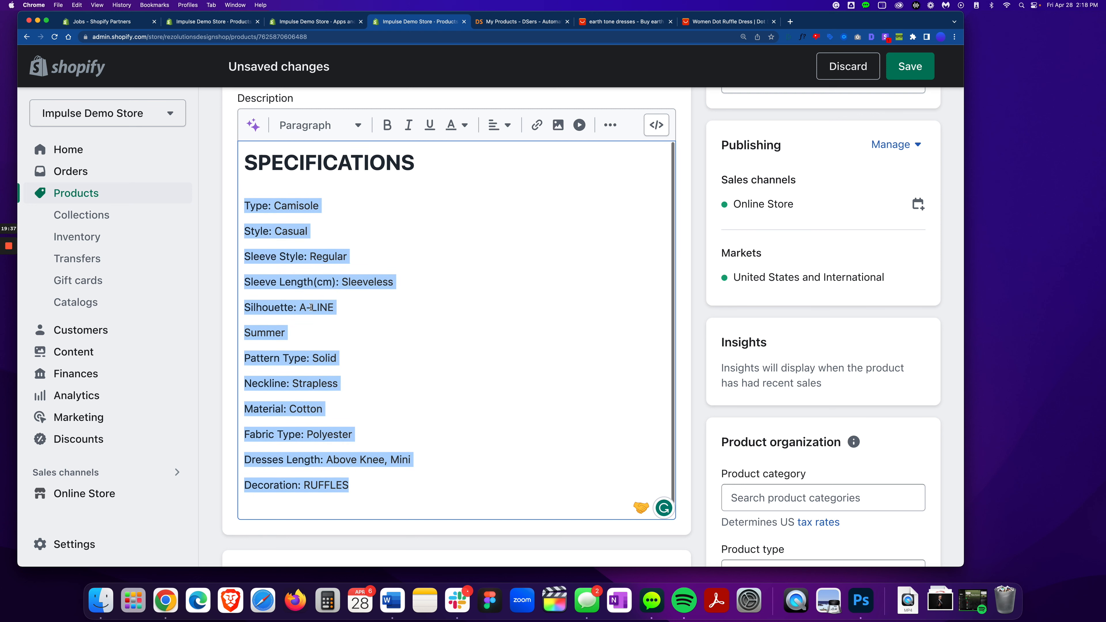
scroll(262, 297, up, 4)
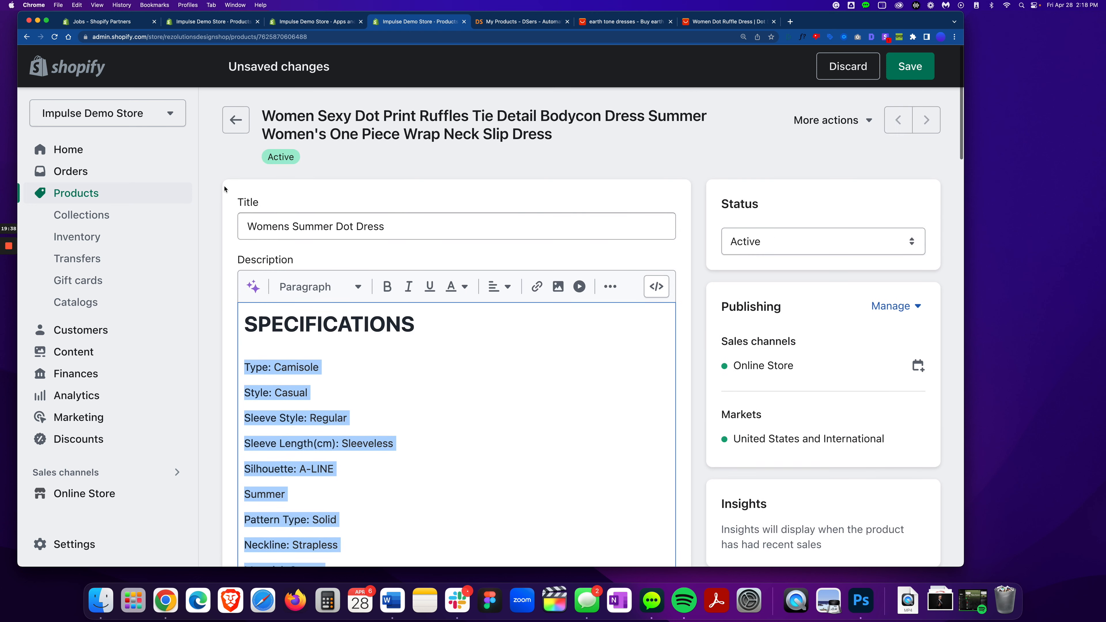
click(253, 283)
scroll(288, 313, down, 2)
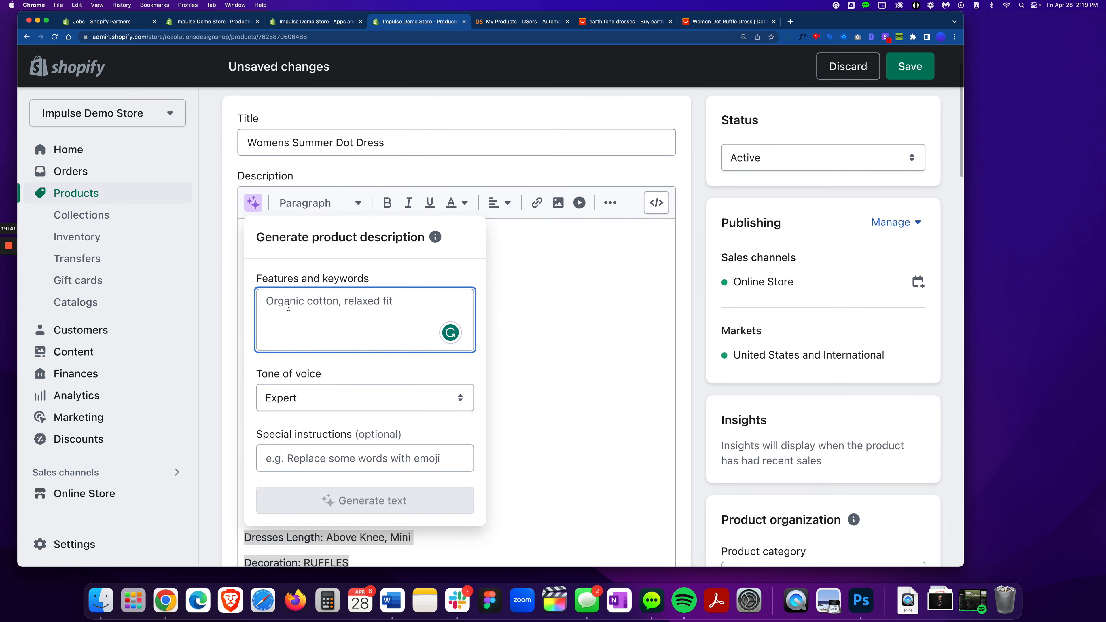
key(super+v)
Step: Generate the product description in a Persuasive tone of voice from the entered features and keep the suggested text
scroll(331, 400, up, 2)
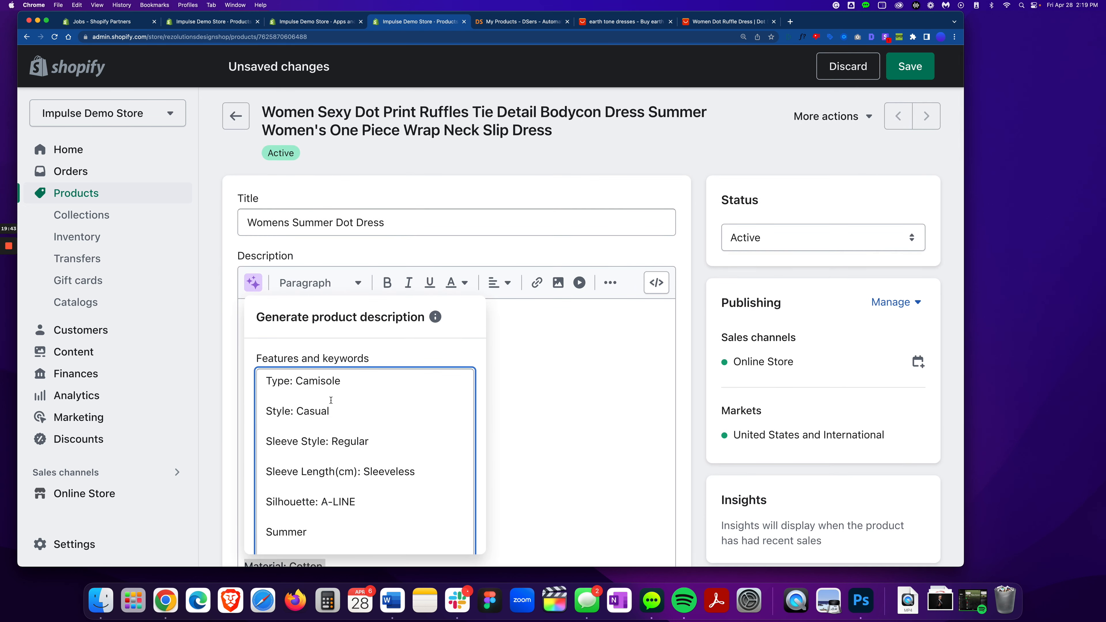
scroll(331, 400, down, 5)
click(306, 443)
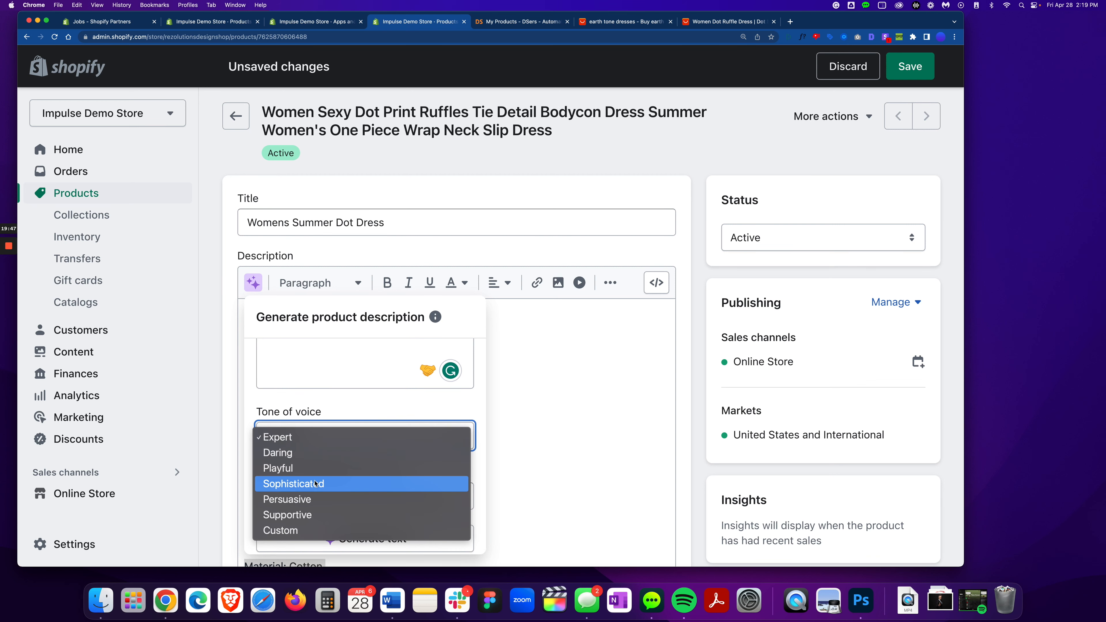
click(311, 499)
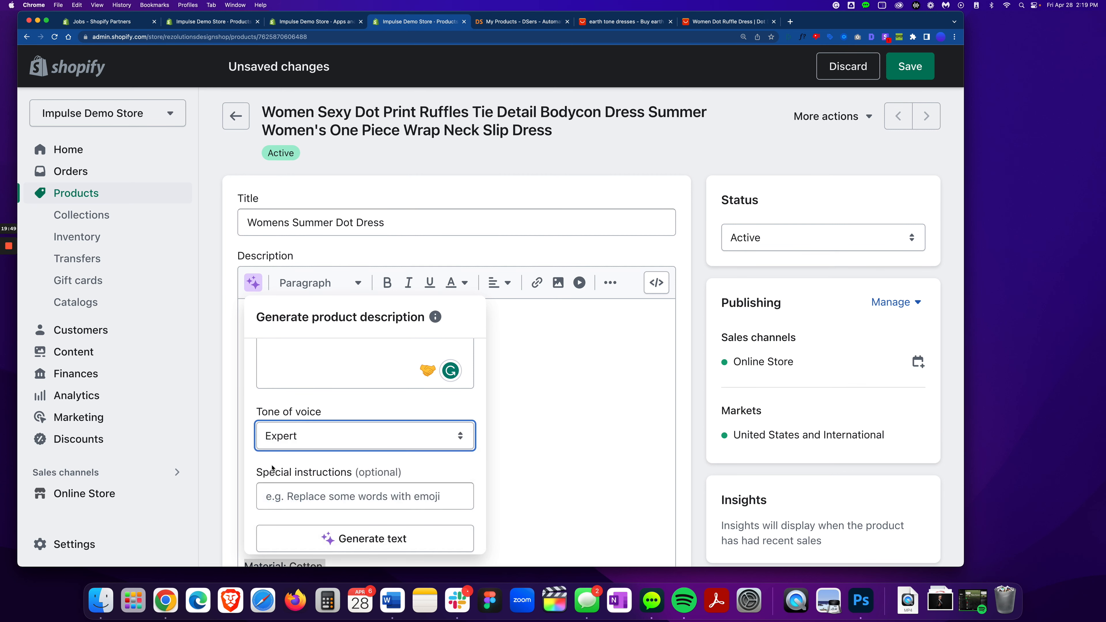
scroll(249, 454, down, 1)
scroll(249, 455, down, 2)
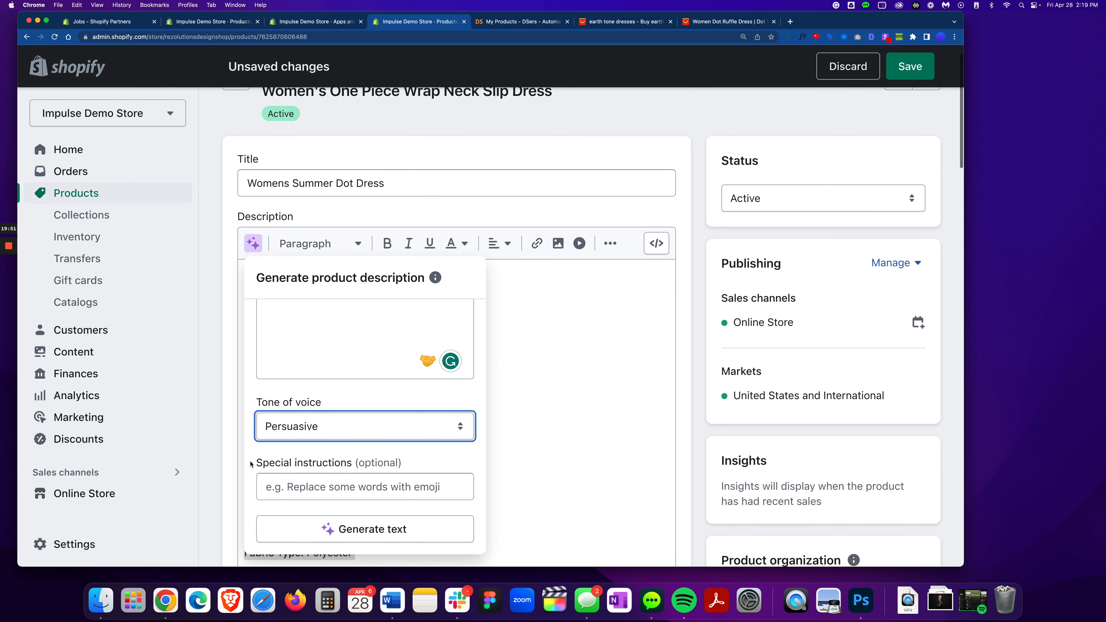
click(283, 528)
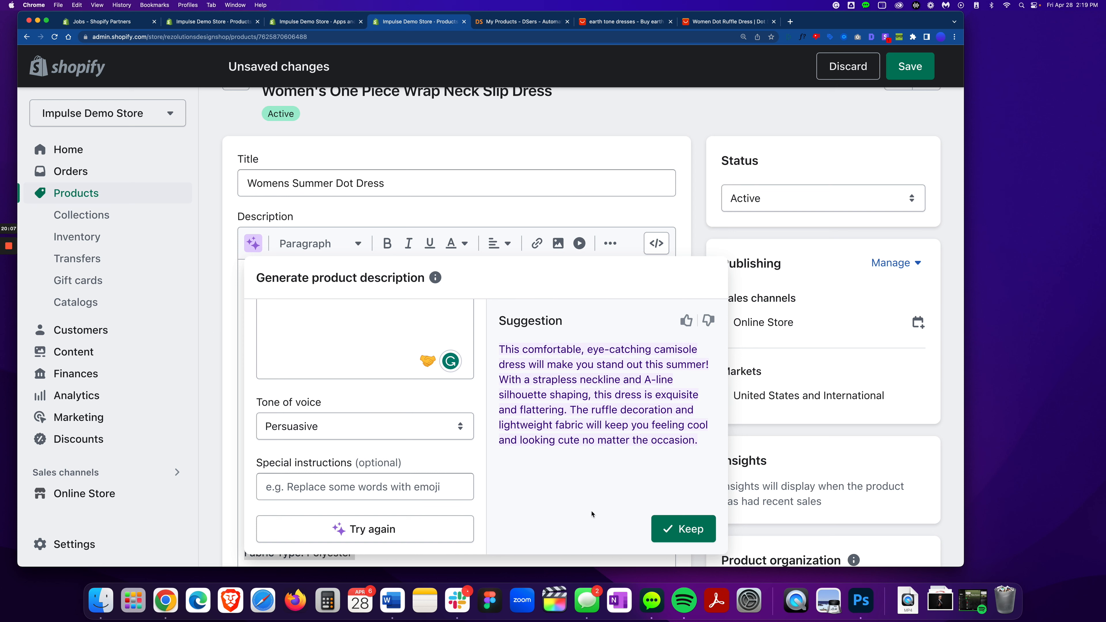
click(670, 529)
Step: Delete the SPECIFICATIONS heading and the blank lines above the generated text in the description
scroll(370, 329, down, 3)
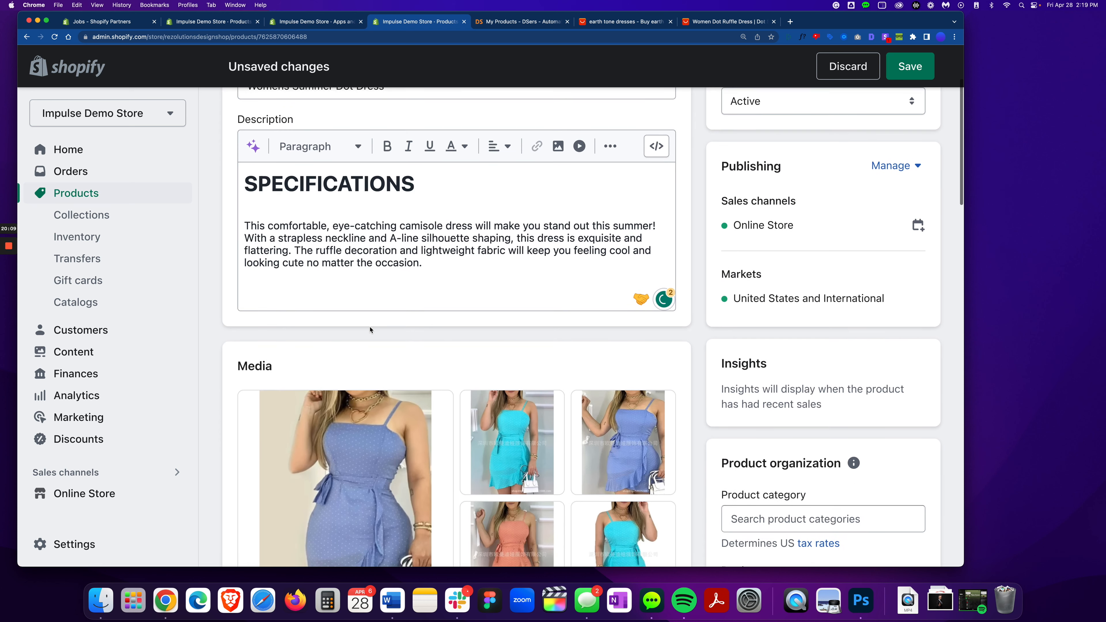
scroll(370, 330, down, 2)
scroll(419, 294, up, 5)
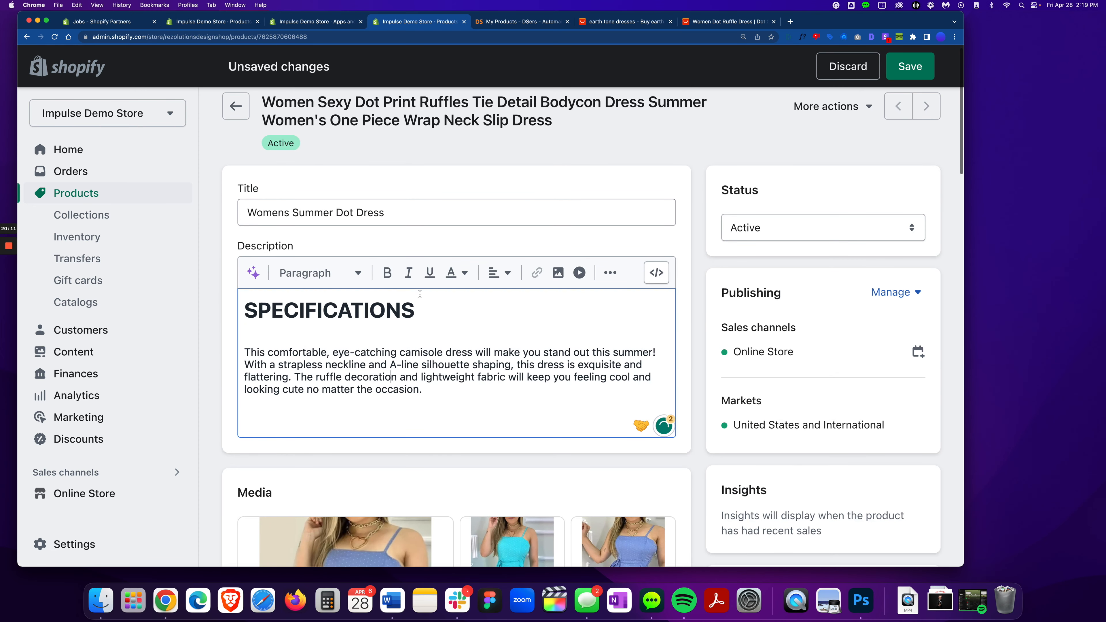
drag(420, 310, 222, 308)
key(super+z)
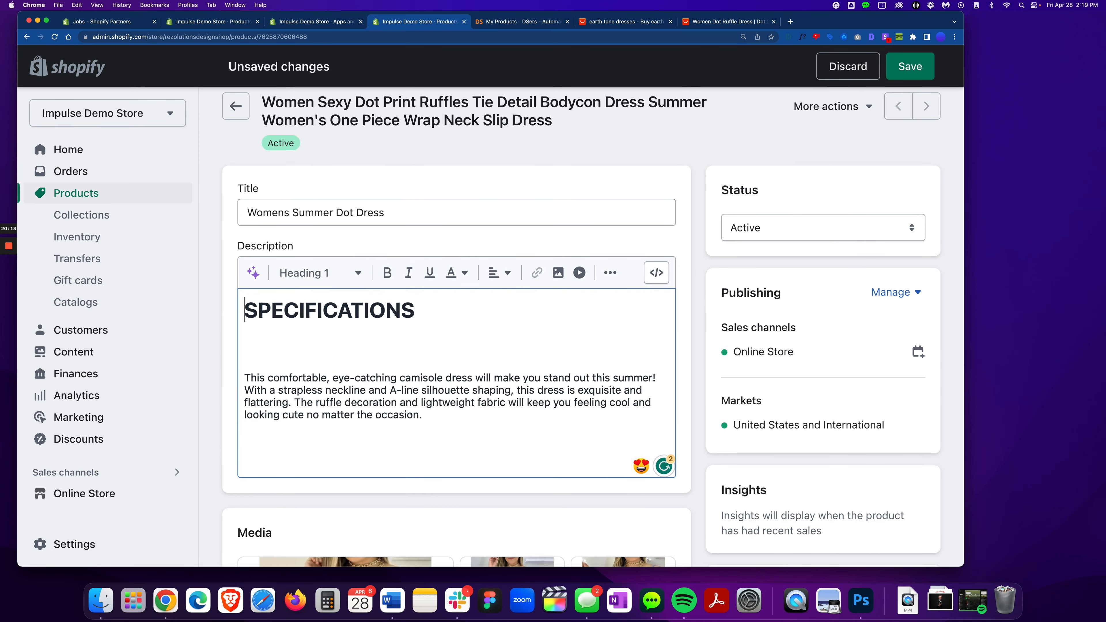
triple_click(242, 305)
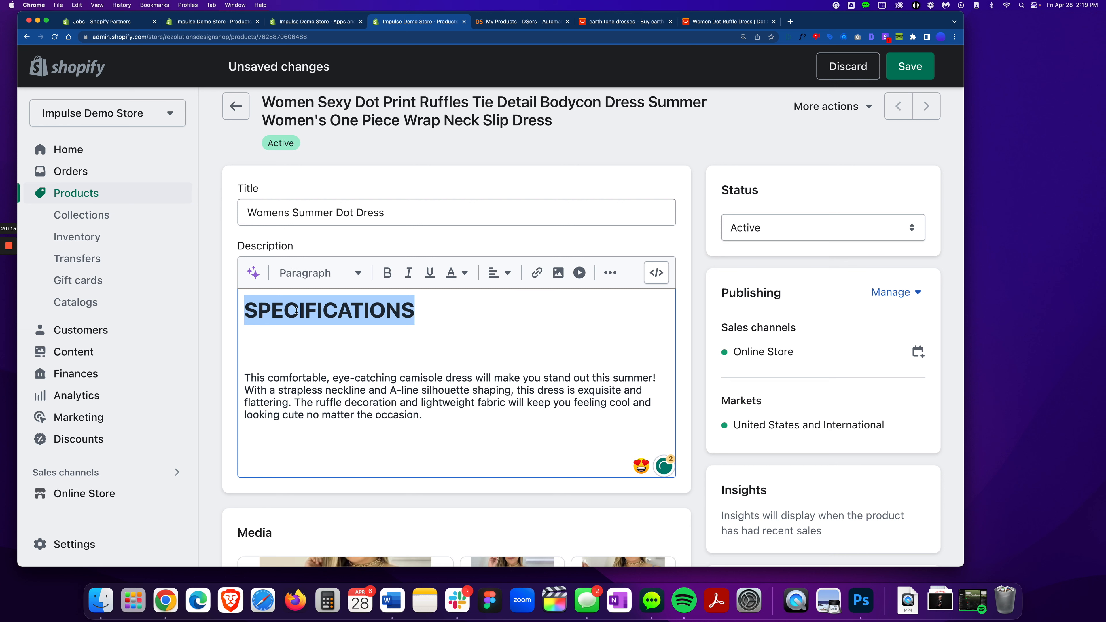
key(BackSpace)
key(Down)
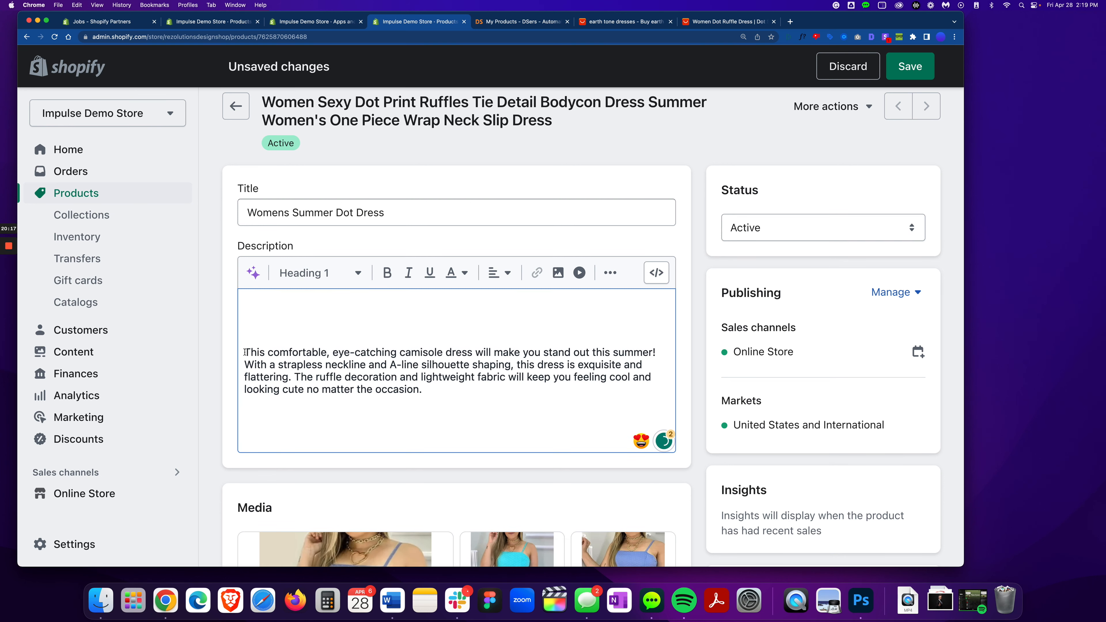
key(BackSpace)
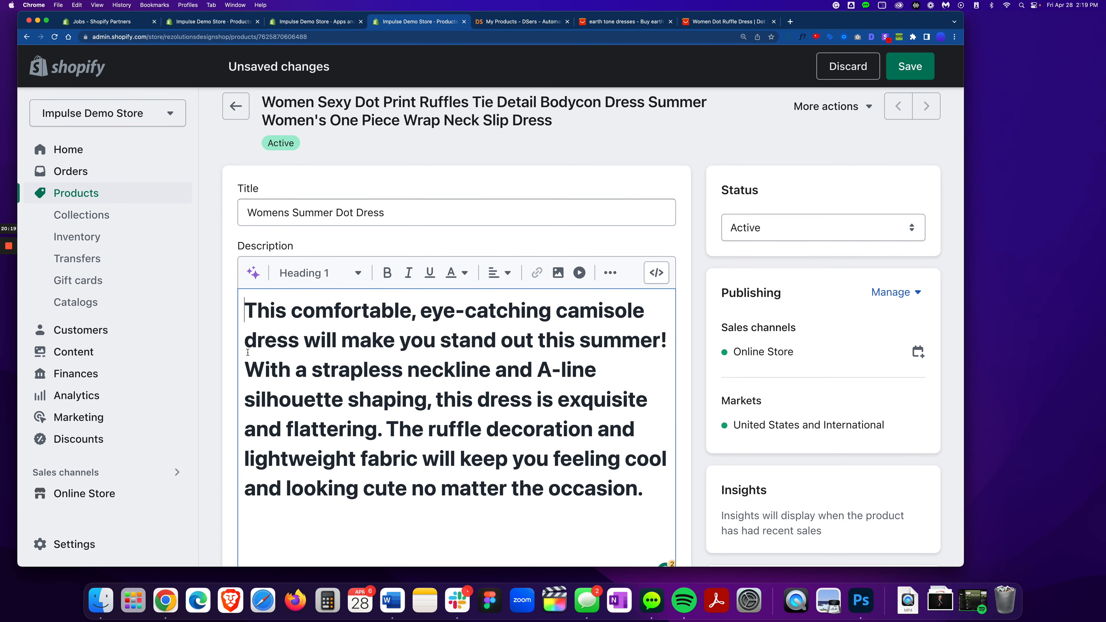
Step: Format the whole description text as Paragraph
scroll(248, 352, down, 3)
drag(646, 368, 304, 173)
click(360, 159)
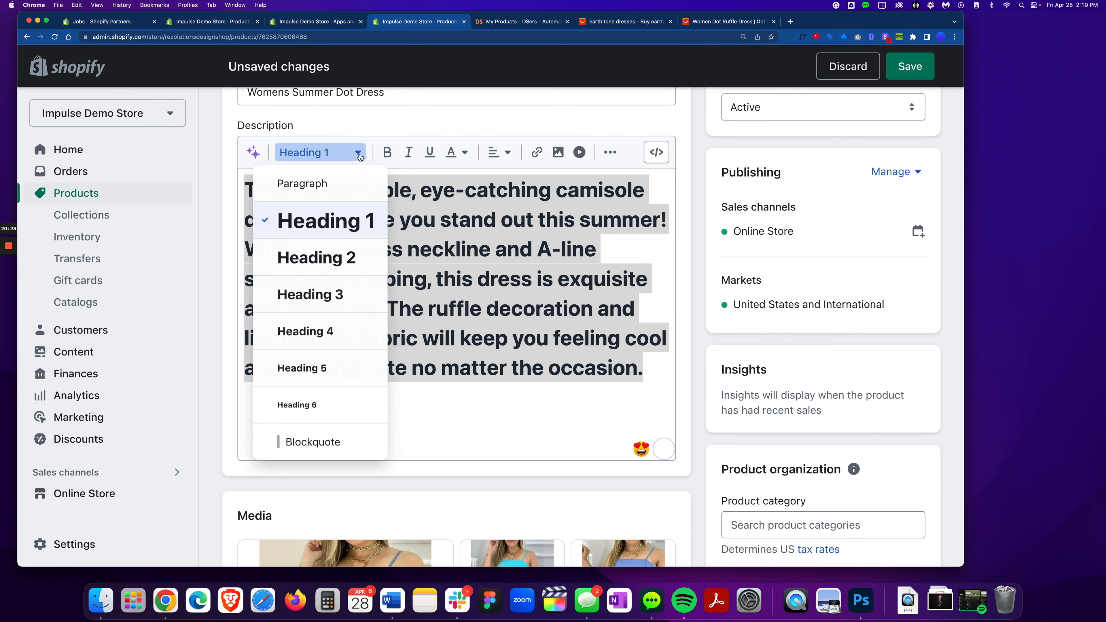
click(285, 186)
click(386, 266)
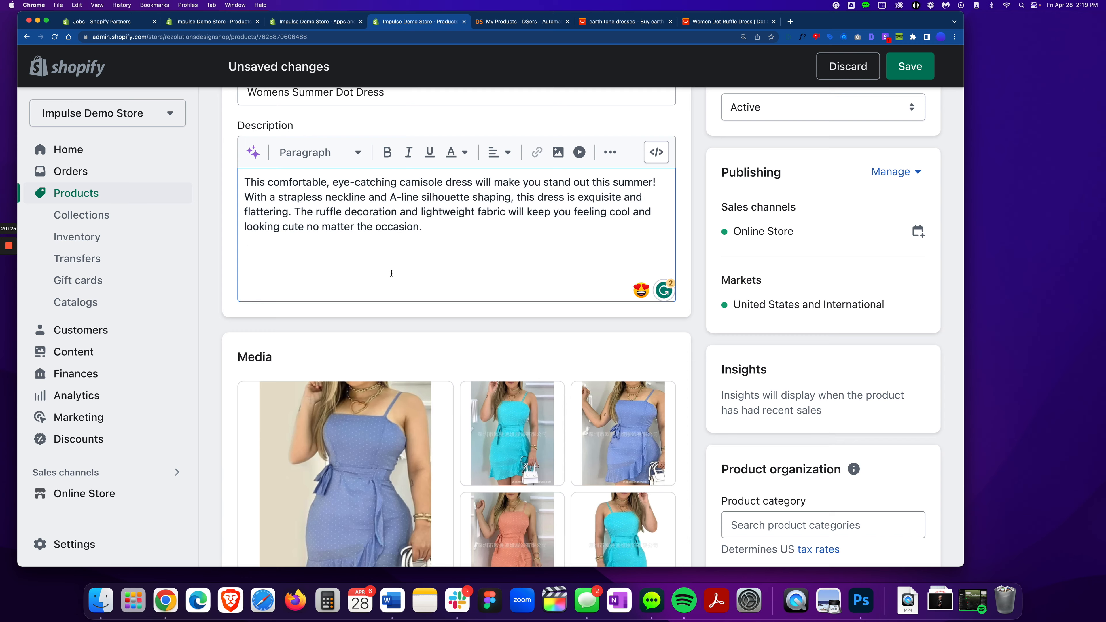
Step: Change the product title to "Hot Girl Summer Dot Dress" and save the product
scroll(375, 283, up, 2)
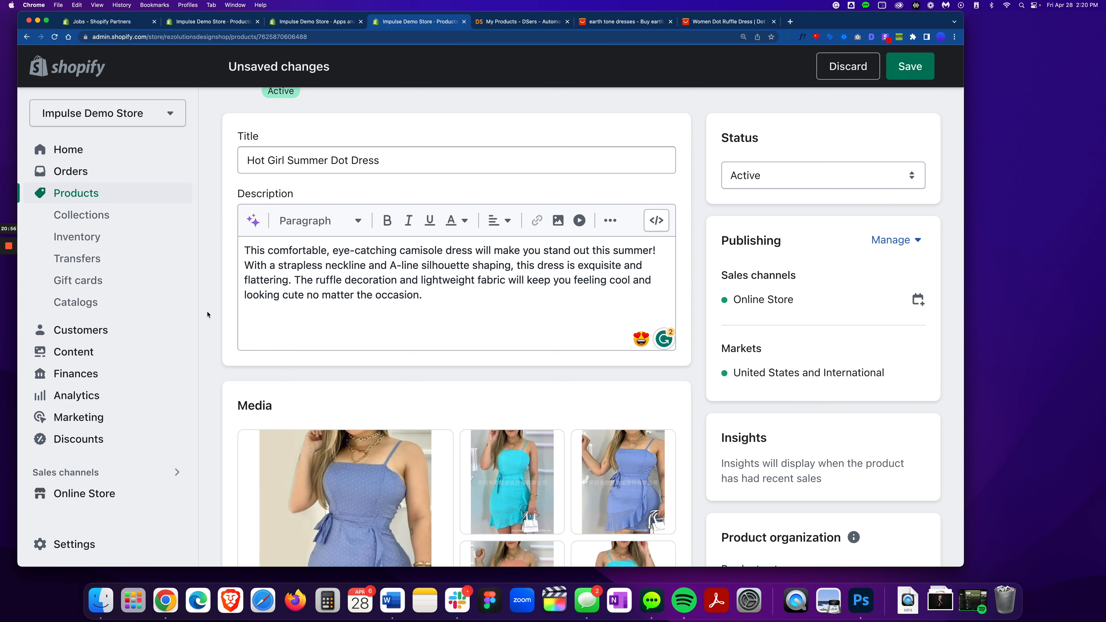
scroll(209, 315, down, 5)
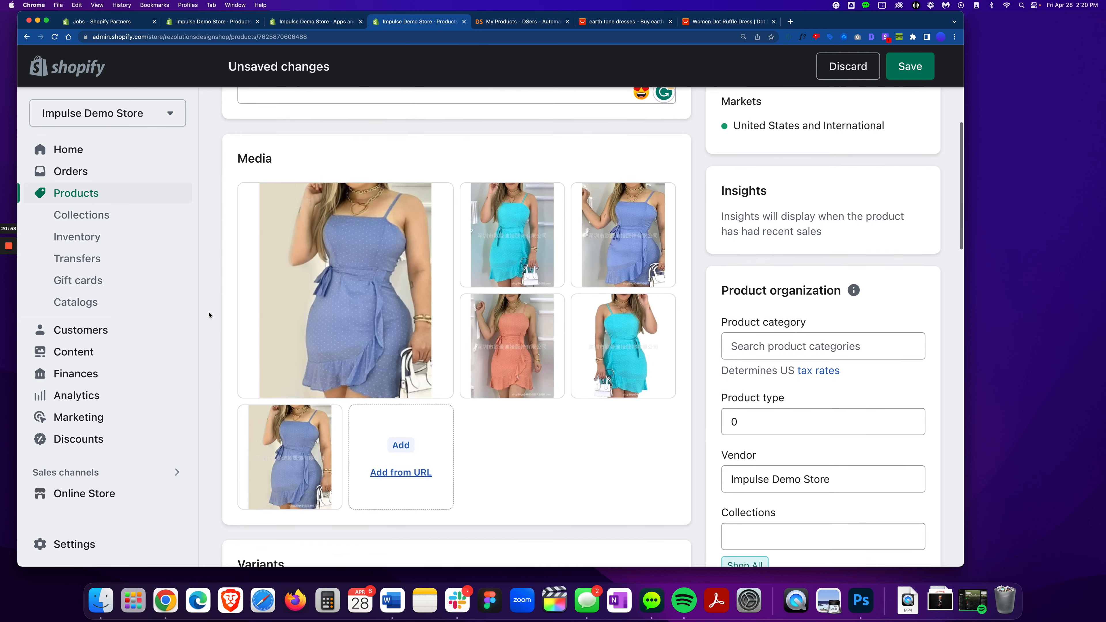
scroll(208, 314, up, 3)
scroll(227, 304, up, 4)
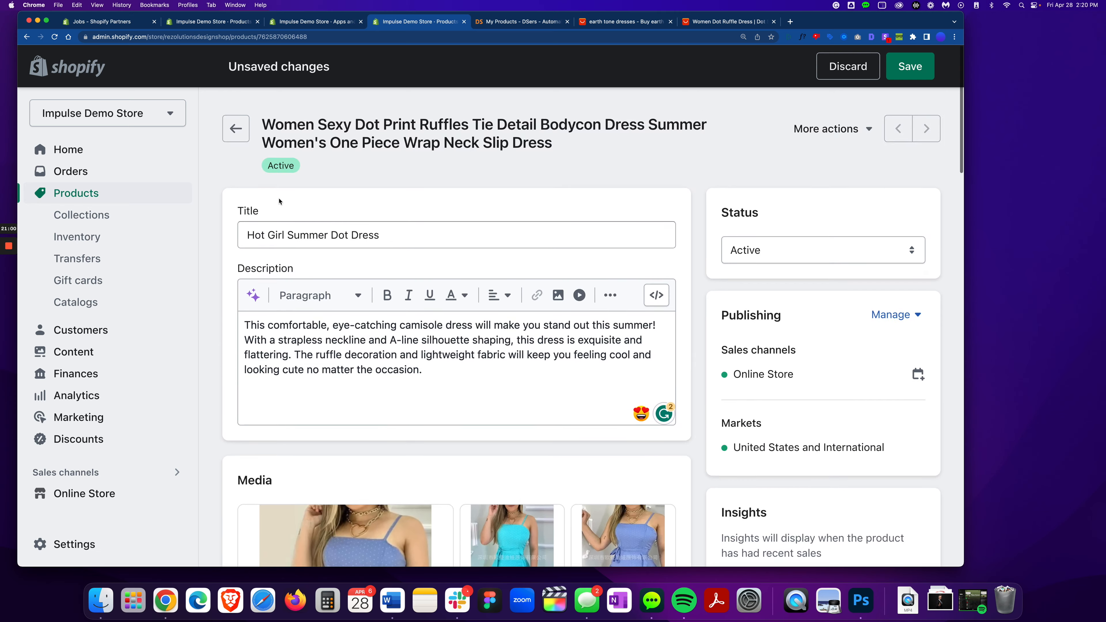
key(super+s)
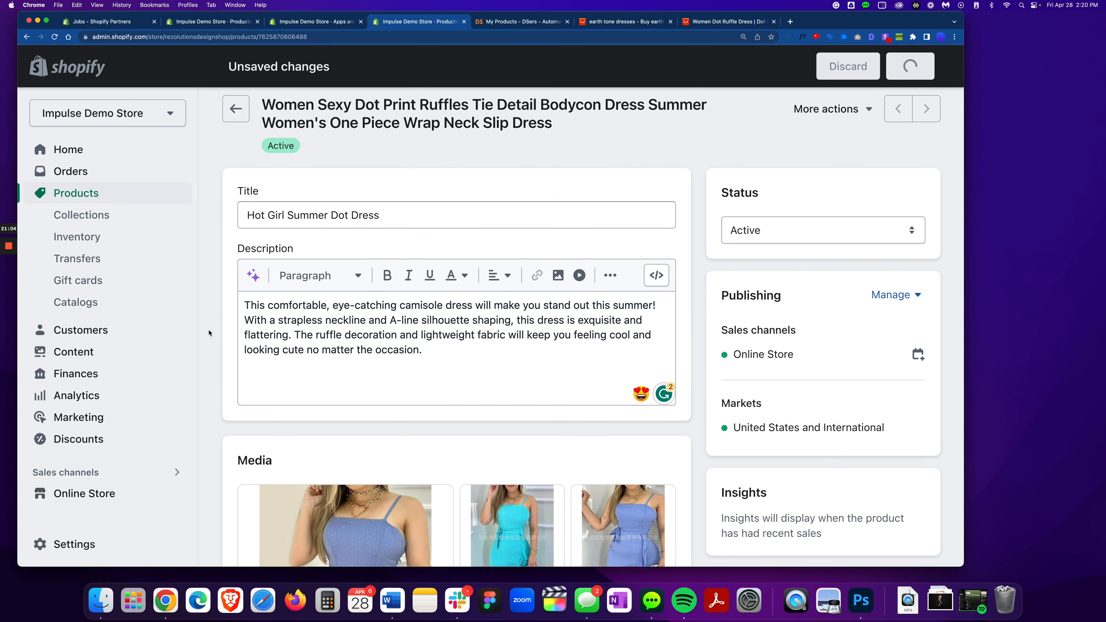
Step: Set the product type to "Dress" in the product organization
scroll(220, 330, down, 5)
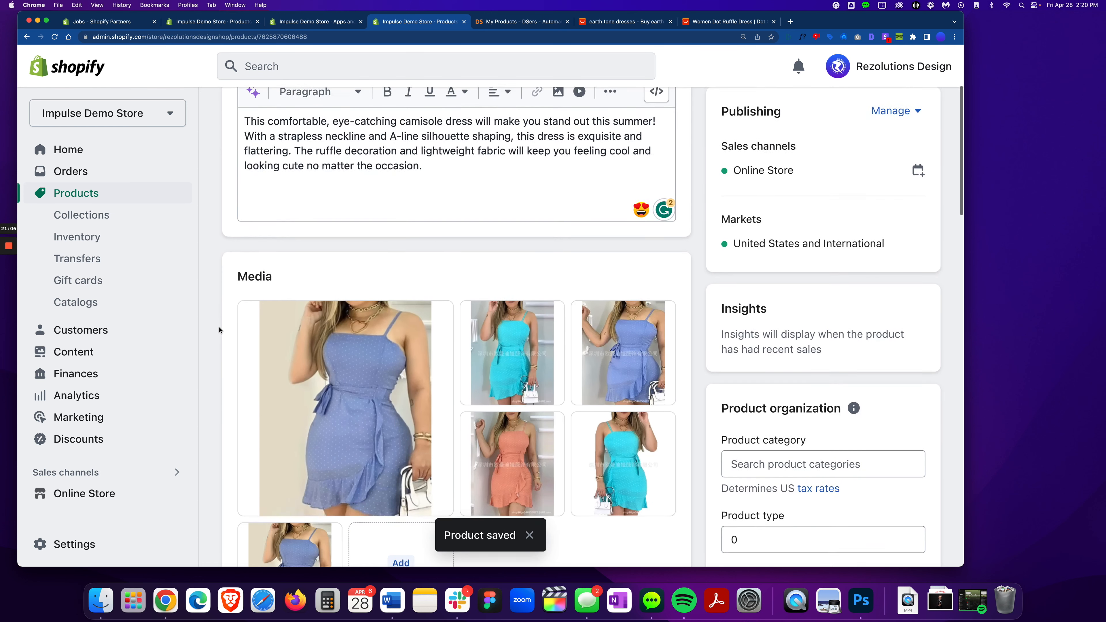
scroll(220, 331, down, 3)
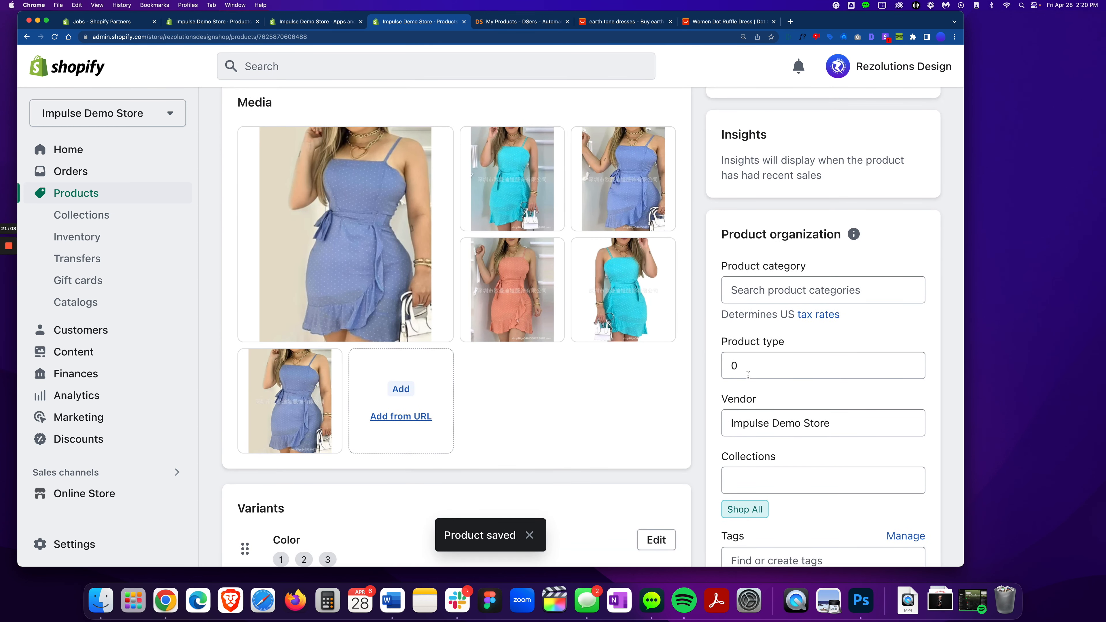
click(736, 366)
drag(706, 365, 704, 364)
text(Dress)
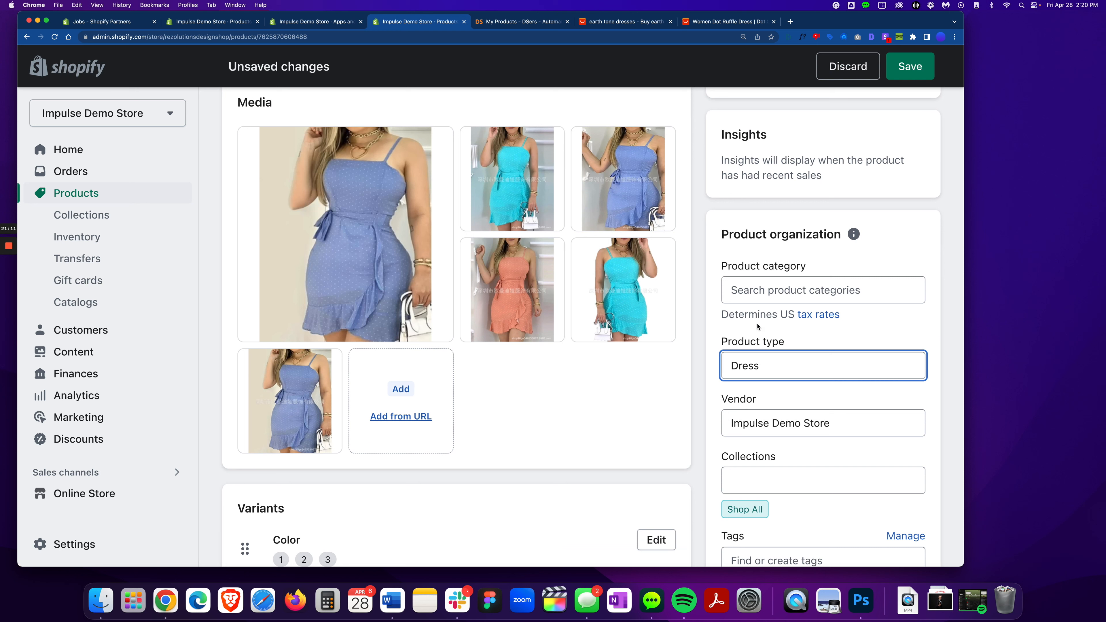
Step: Search the product categories for "Clothing" and assign the Clothing category to the product
click(757, 294)
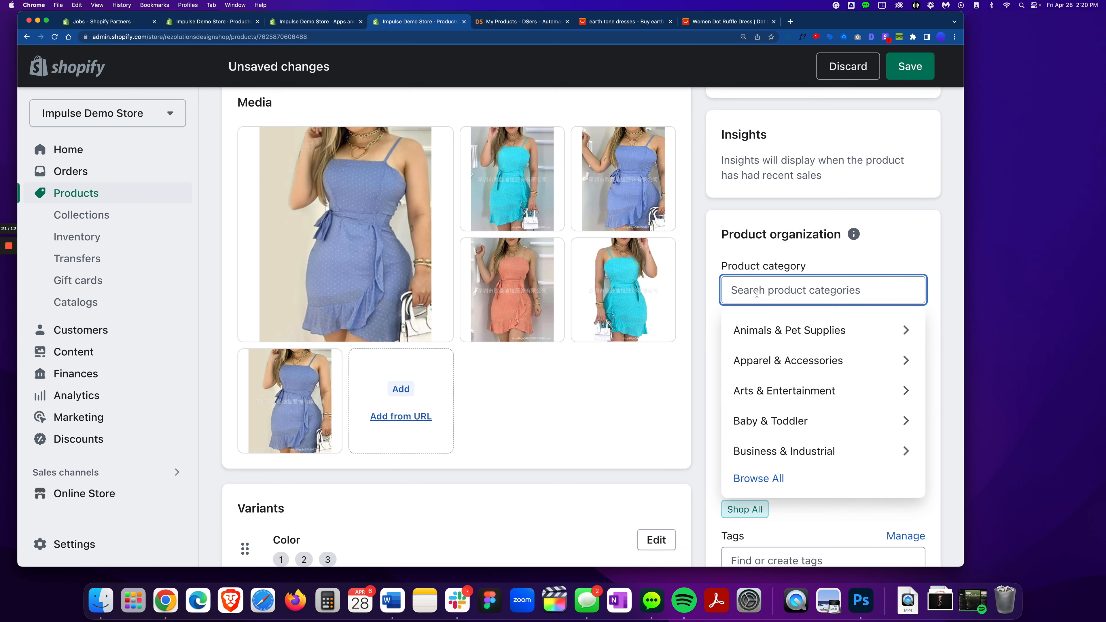
text(Clothing)
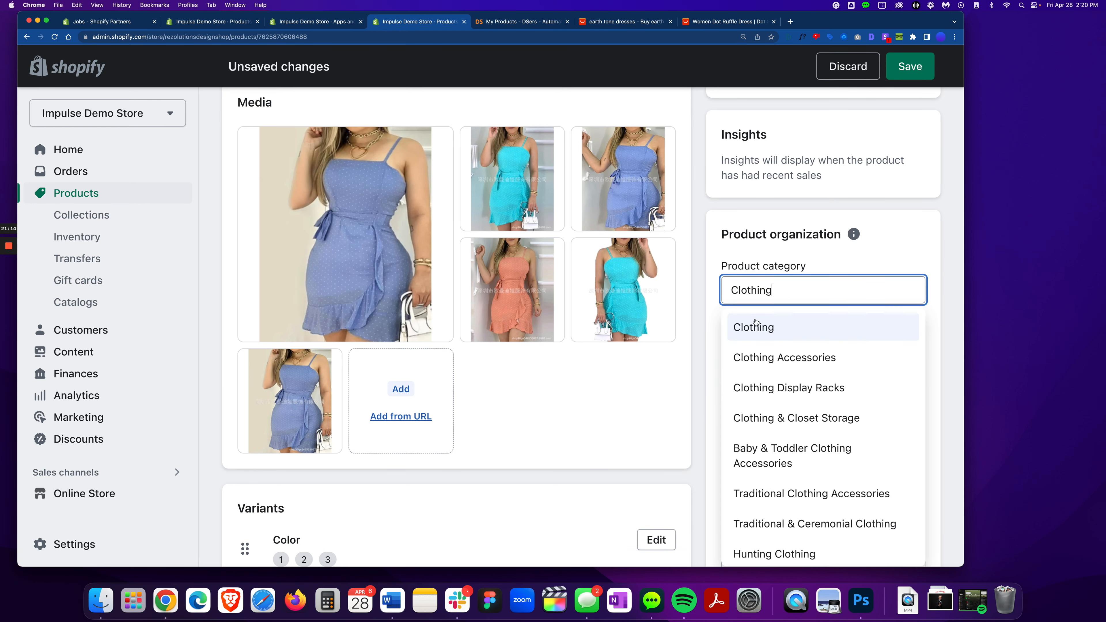
click(754, 326)
Step: Replace the vendor with the new vendor "Rezolutions Design"
scroll(580, 402, down, 2)
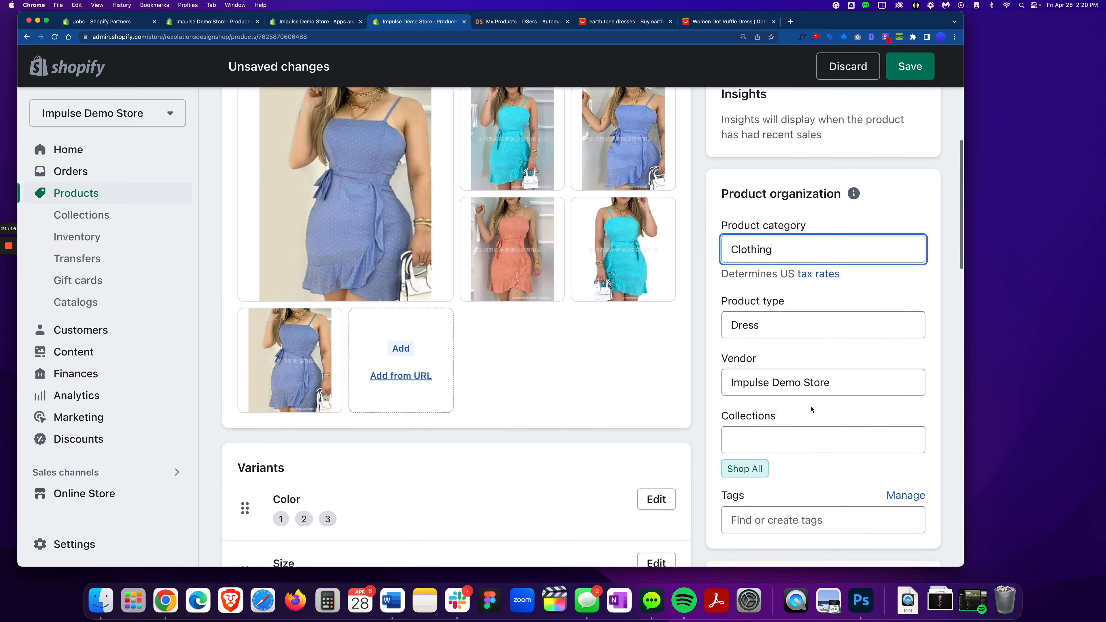
click(747, 384)
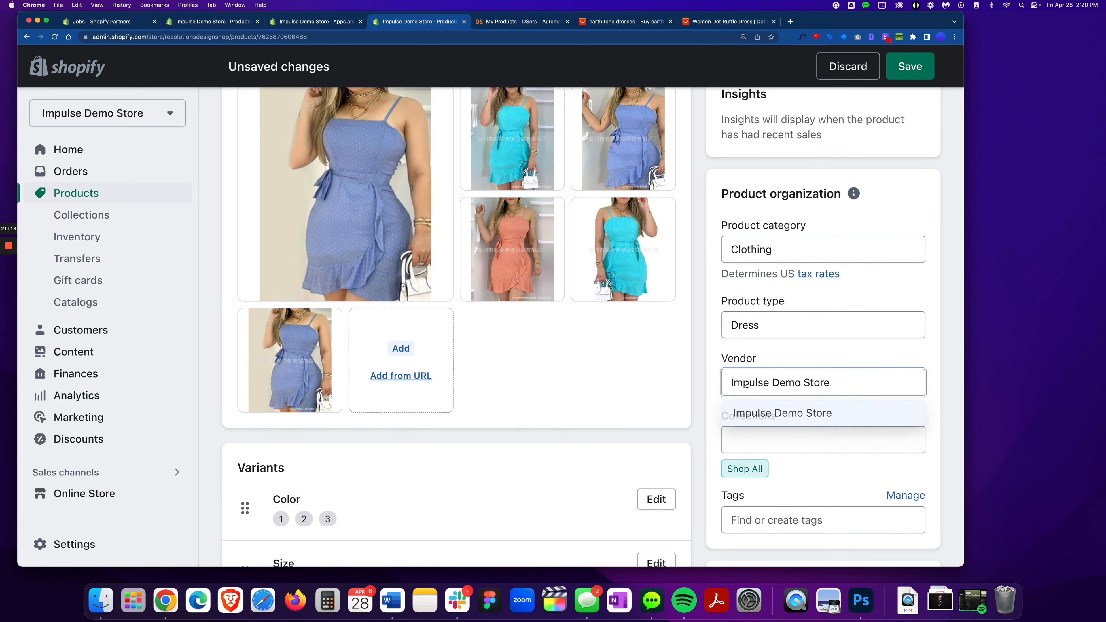
key(super+a)
text(Rezolutions Design)
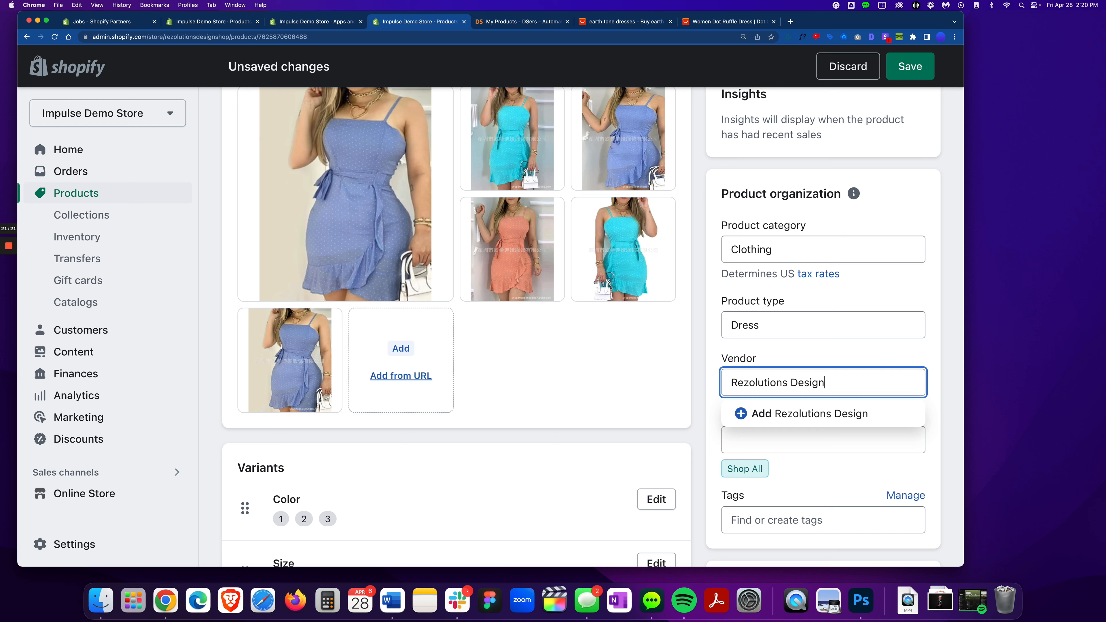
click(762, 419)
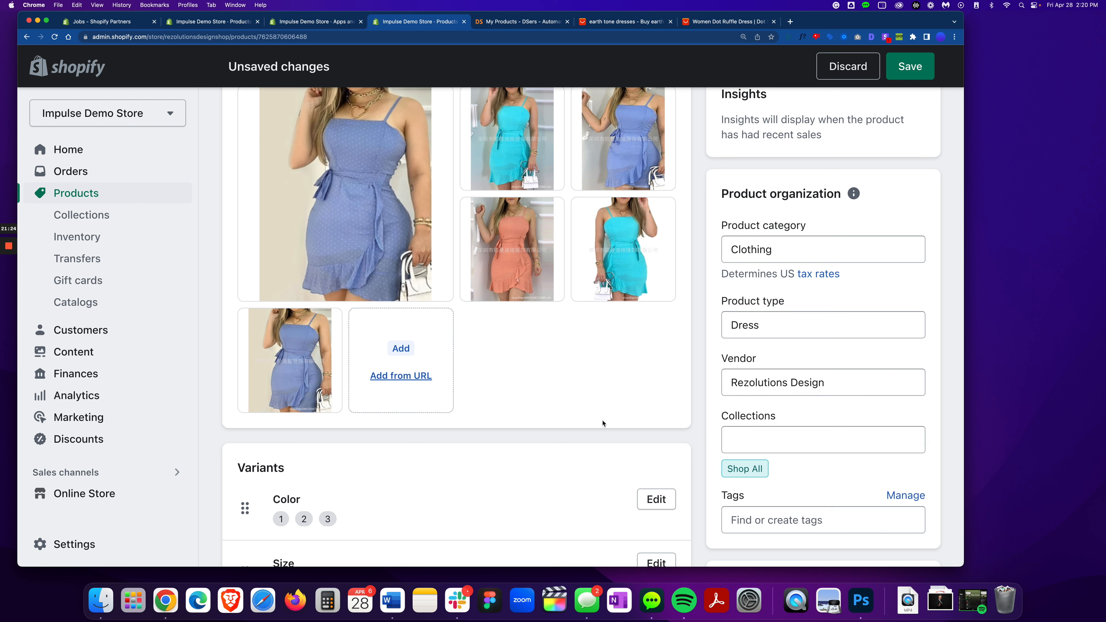
Step: Move the watermarked photo of the blue dress on the beige background to second place in the product media
scroll(601, 423, down, 5)
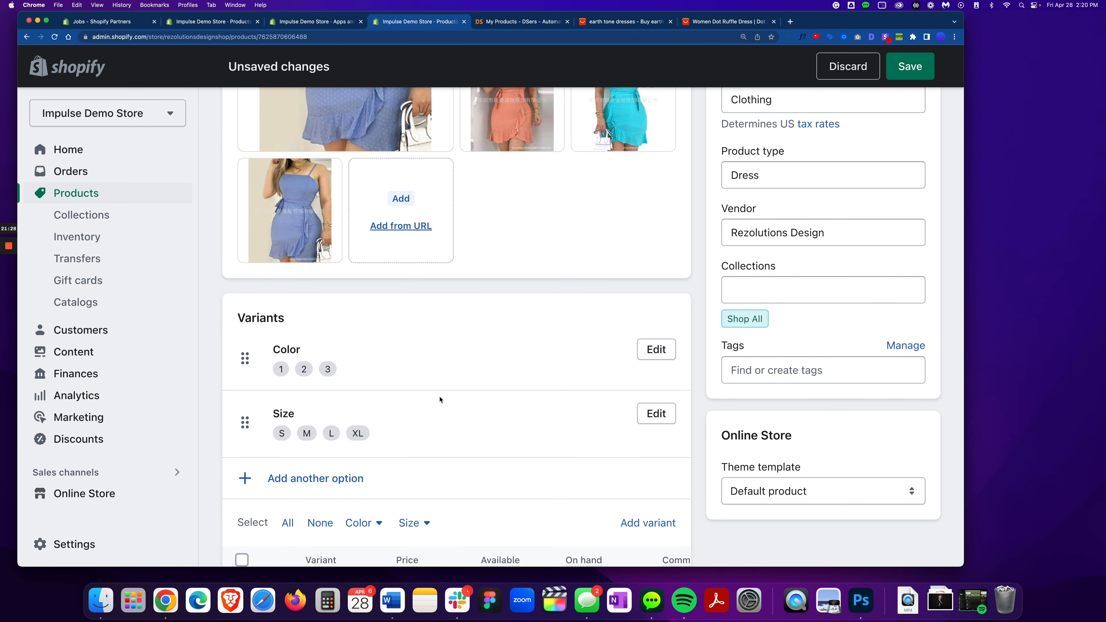
scroll(439, 399, up, 6)
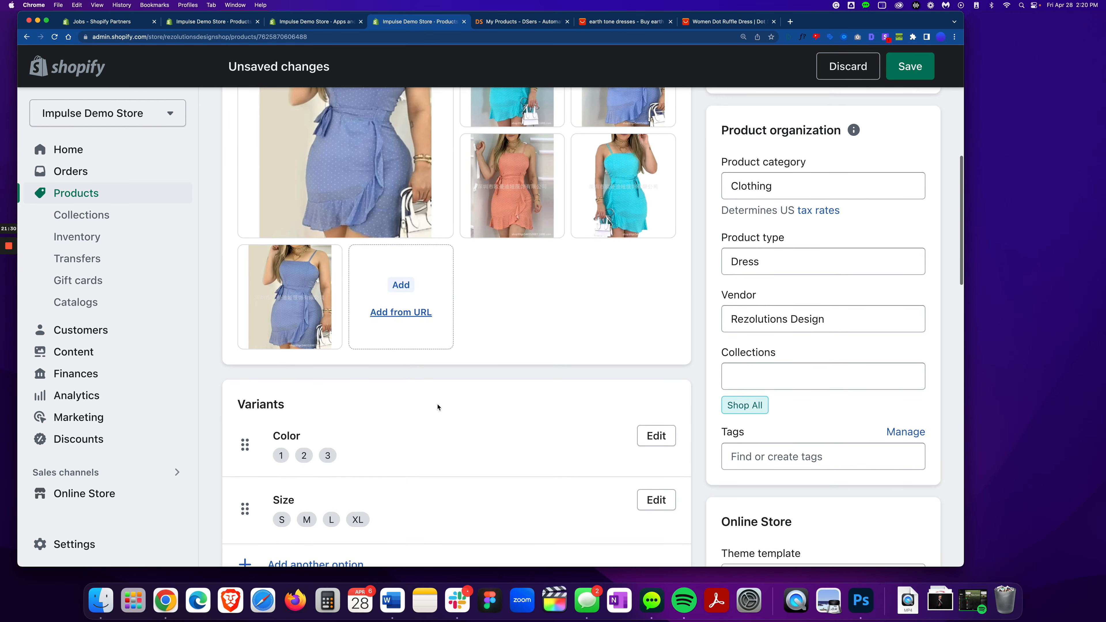
scroll(482, 419, up, 1)
scroll(482, 419, down, 2)
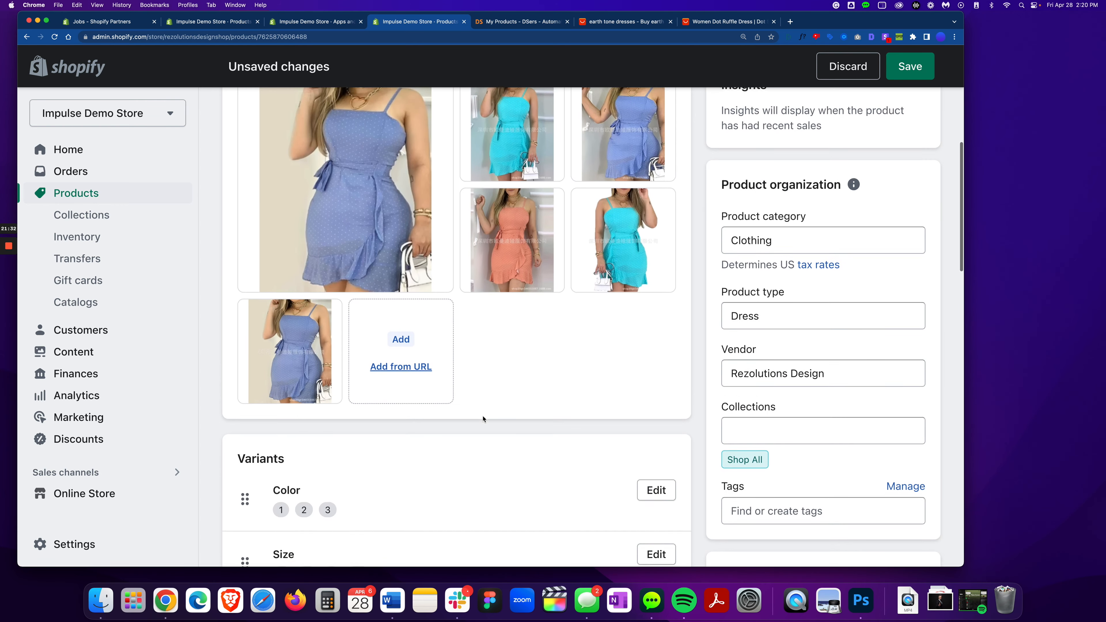
scroll(483, 419, up, 2)
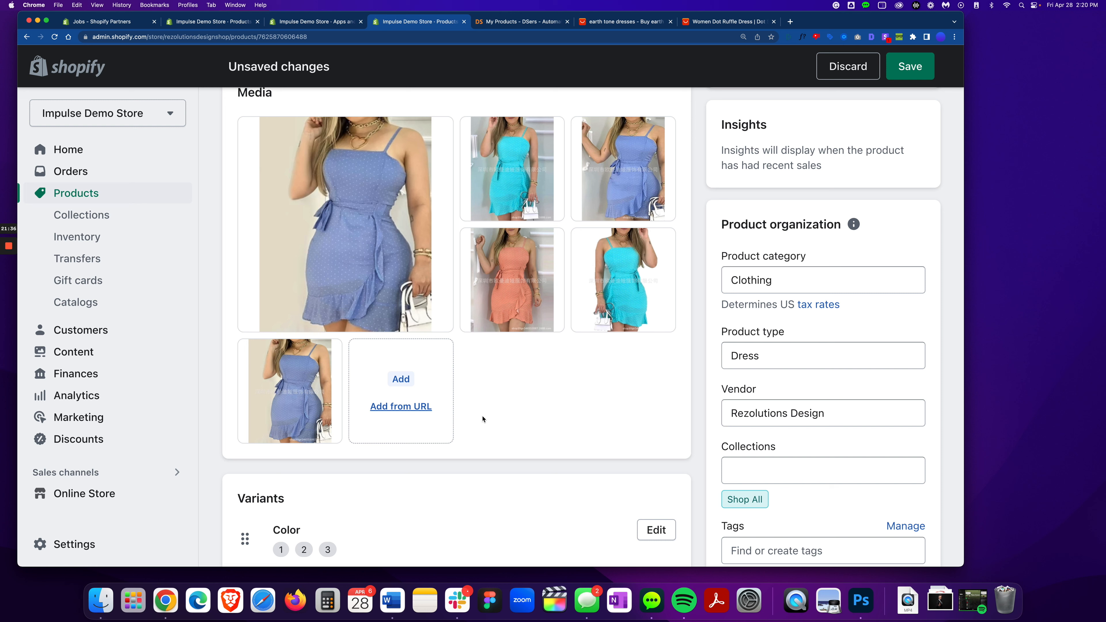
drag(299, 371, 518, 166)
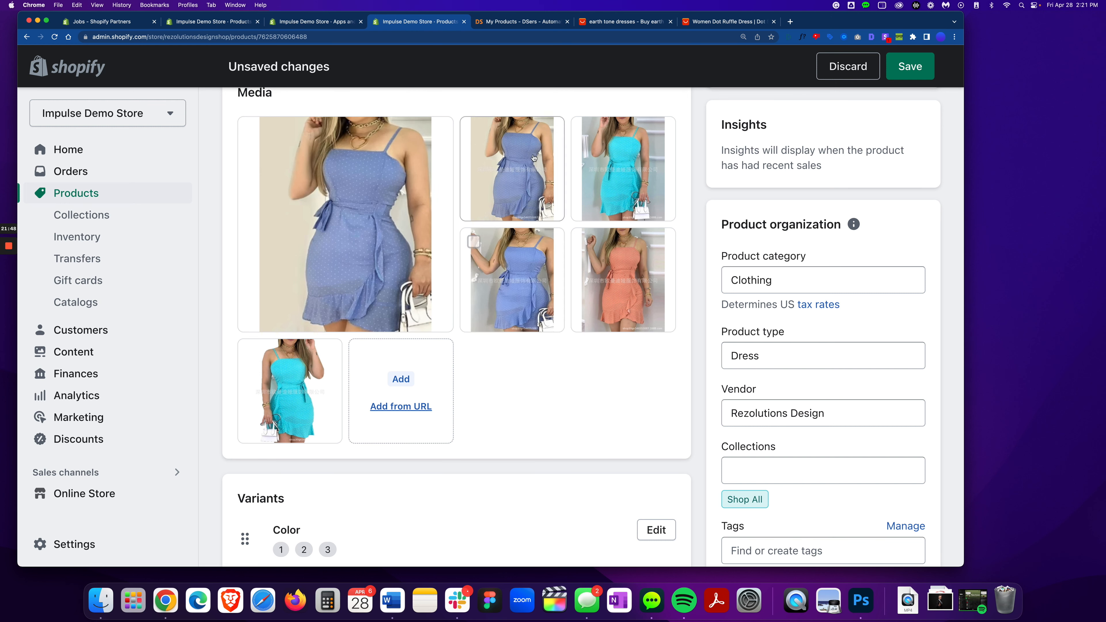
Step: Delete the watermarked beige-background photo of the blue dress and the white-background photo of the turquoise dress from the product media
click(474, 131)
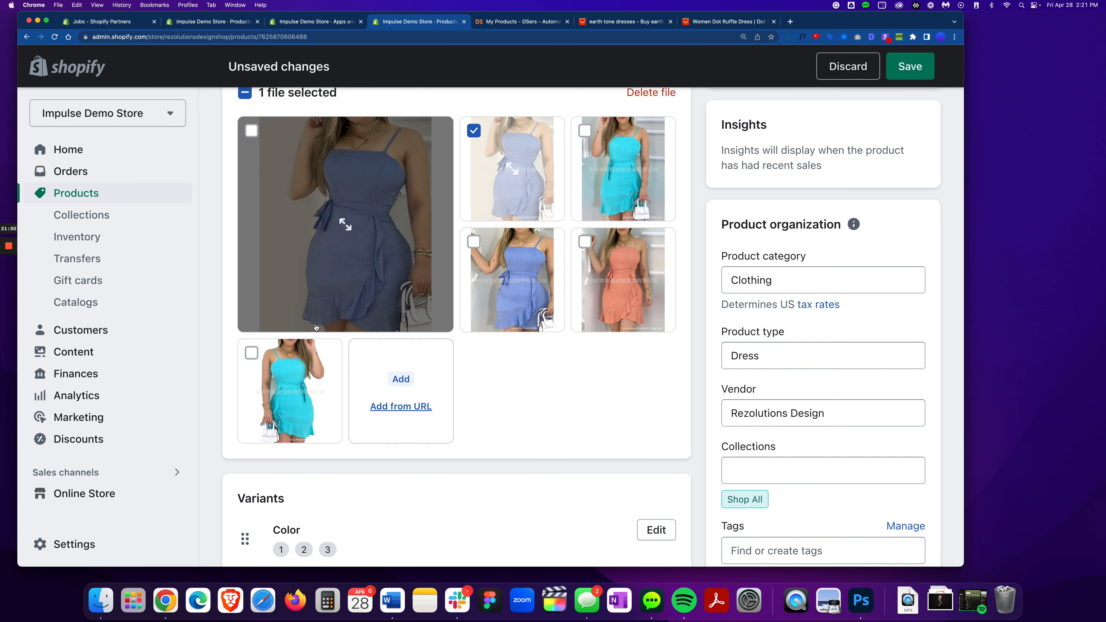
click(252, 353)
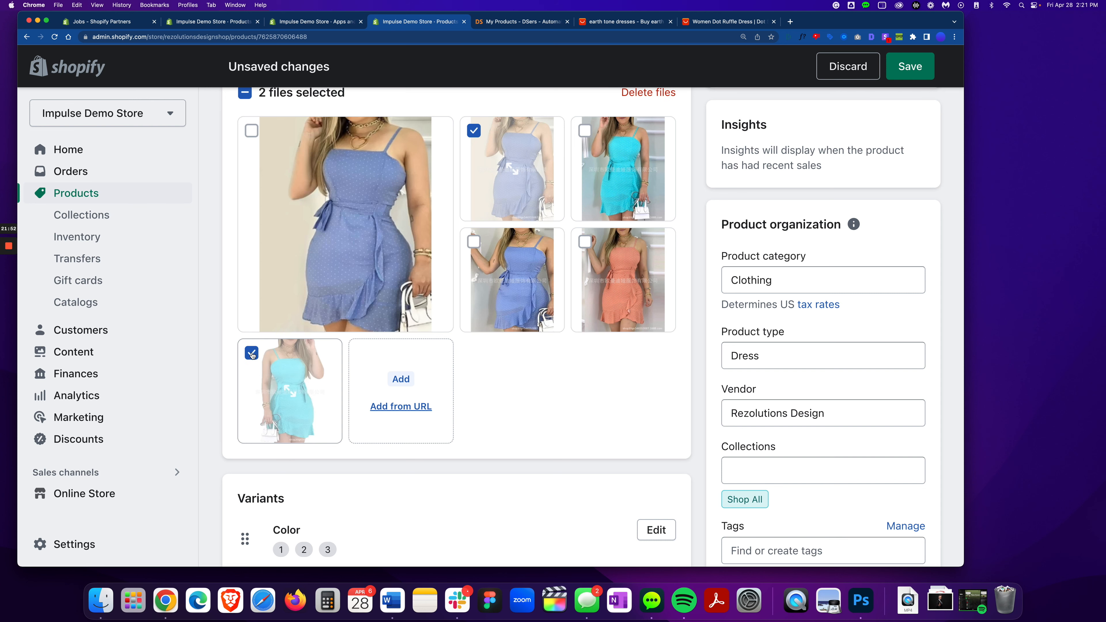
scroll(501, 358, up, 2)
click(649, 152)
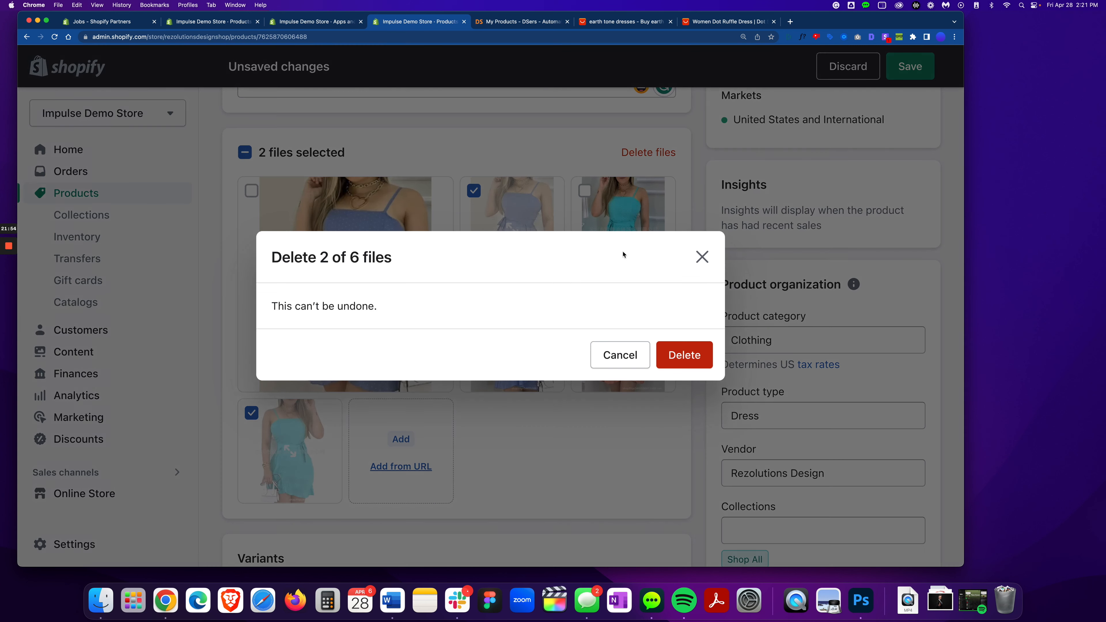
click(684, 355)
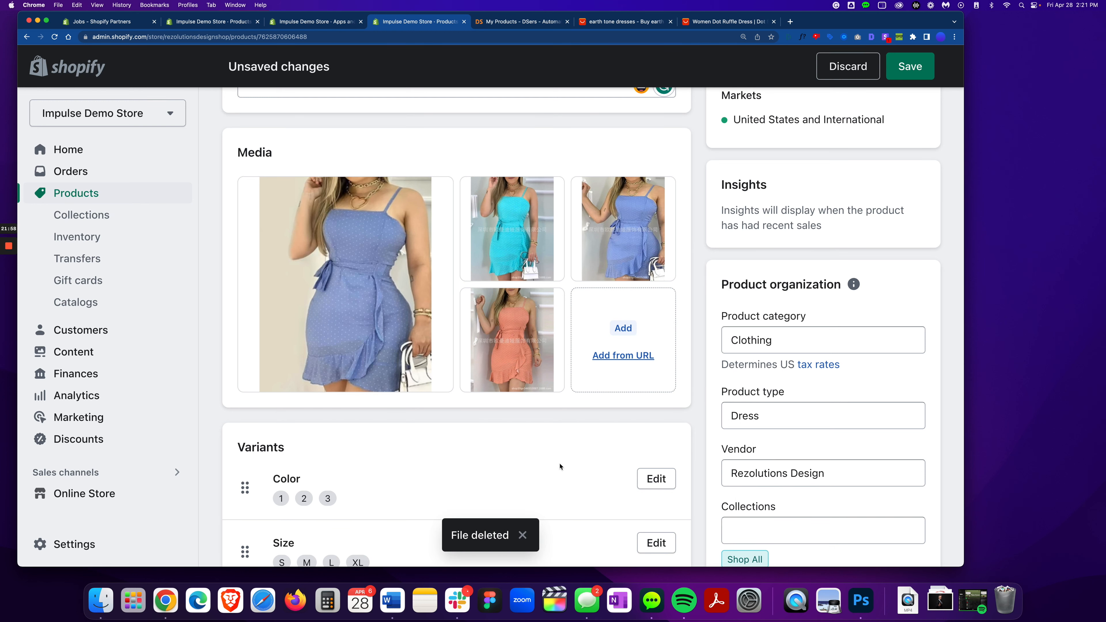
Step: Preview the two blue dress photos and delete the watermarked one with the white-door background from the product media
click(647, 220)
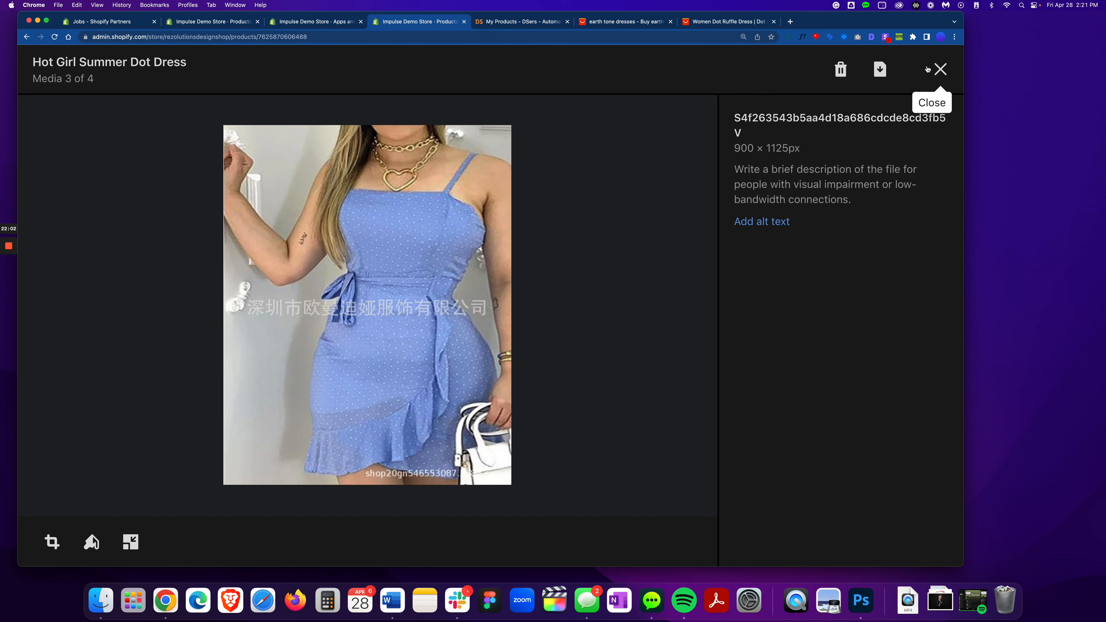
click(938, 68)
click(366, 275)
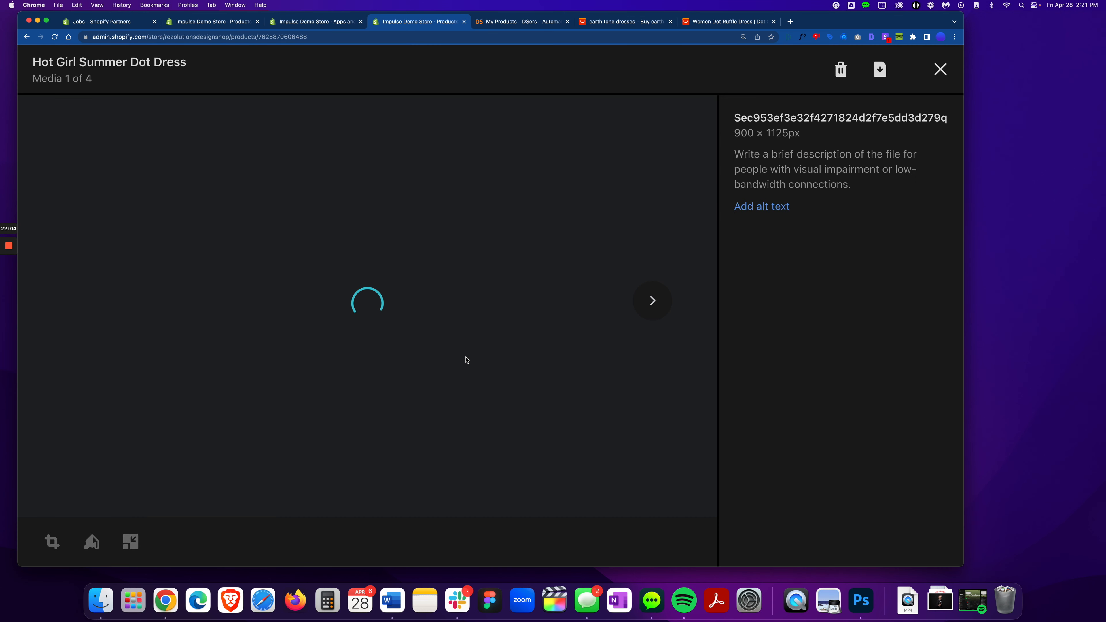
click(939, 69)
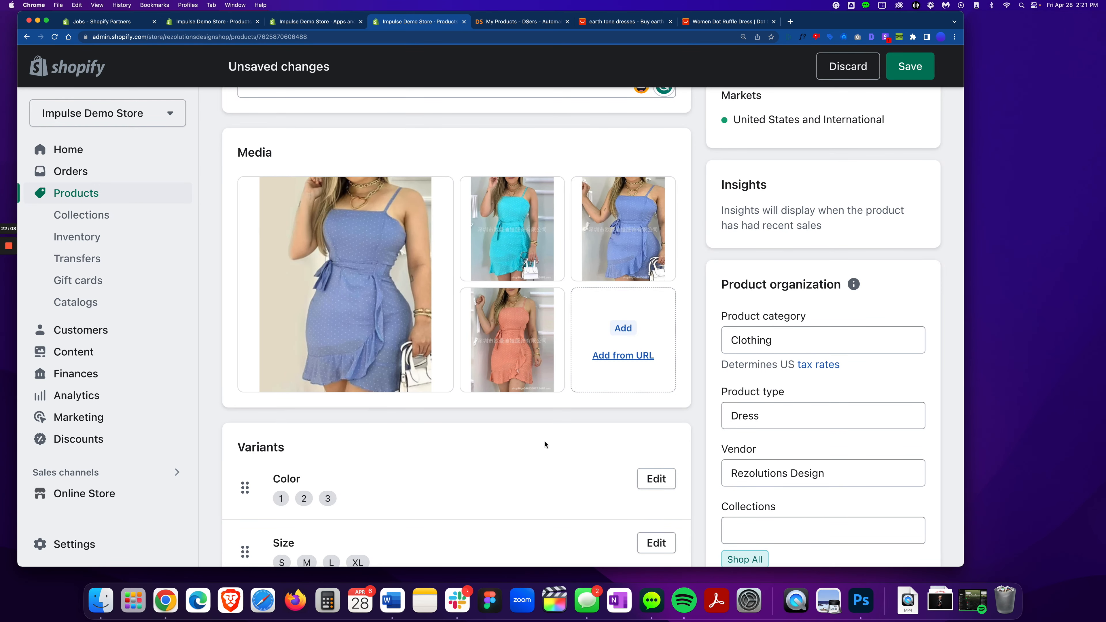
scroll(545, 445, down, 1)
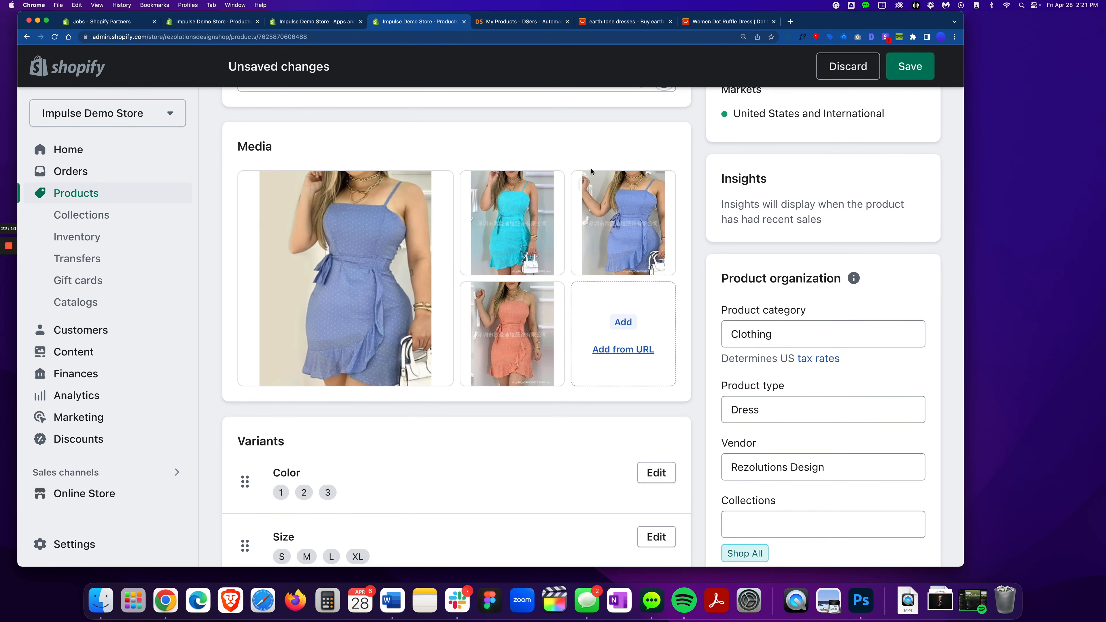
click(586, 187)
click(651, 146)
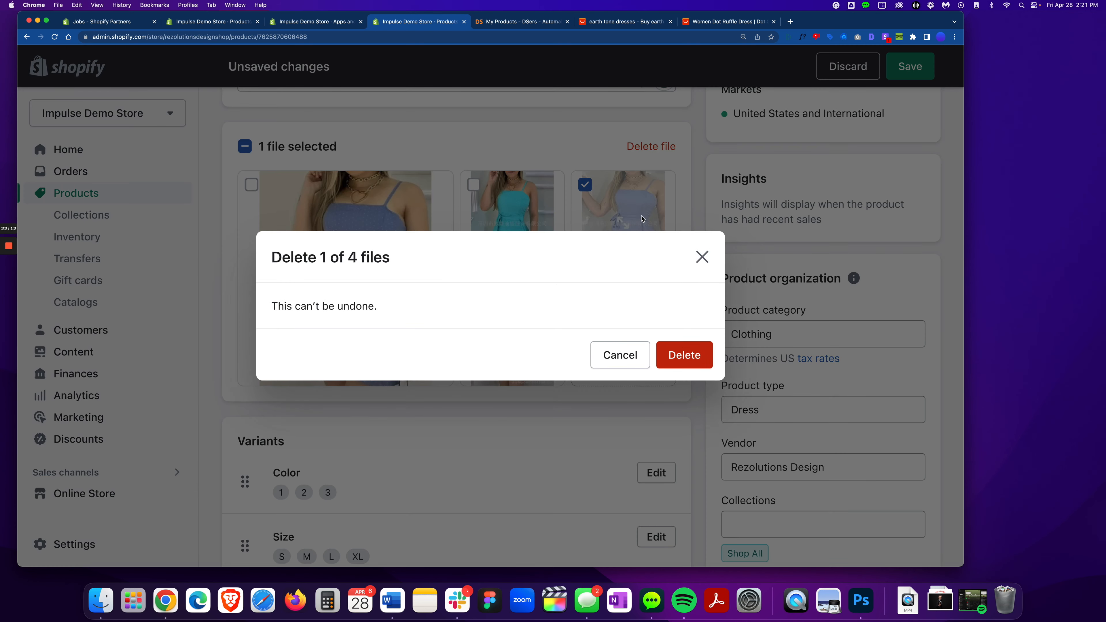
click(695, 360)
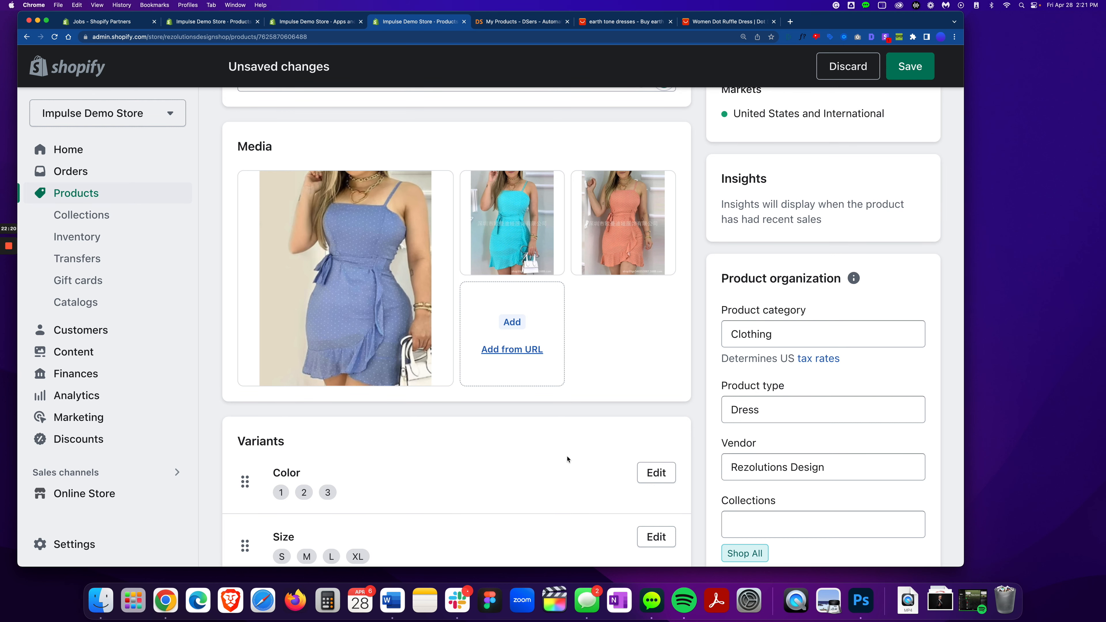
Step: Open the Color option for editing and rename its value 1, used by the turquoise dress variants, as Teal
scroll(562, 455, down, 2)
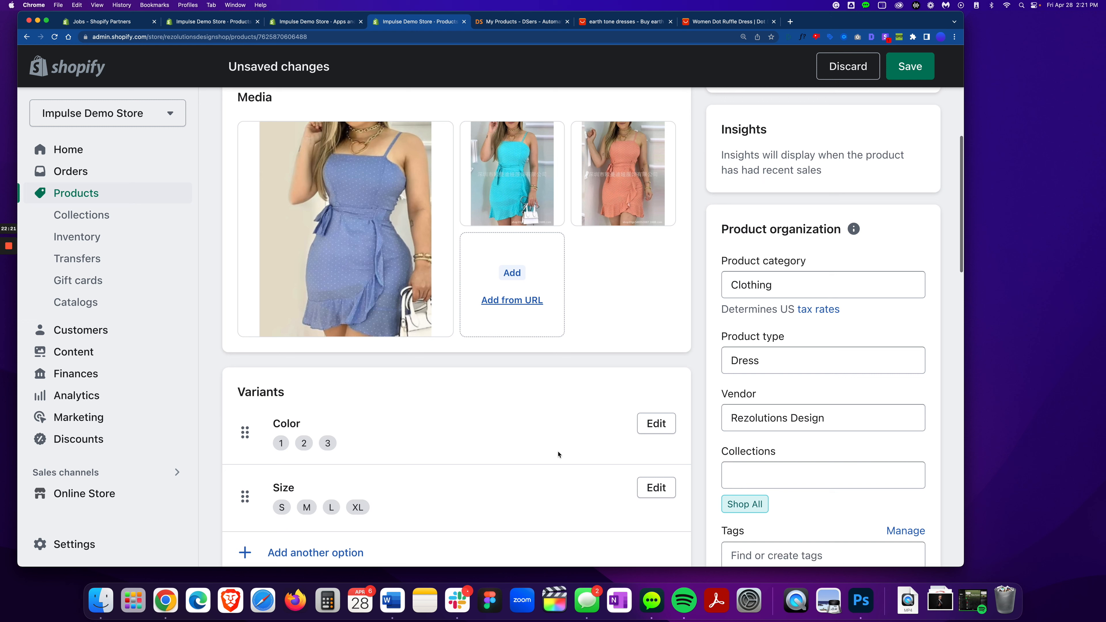
click(656, 426)
scroll(433, 452, down, 10)
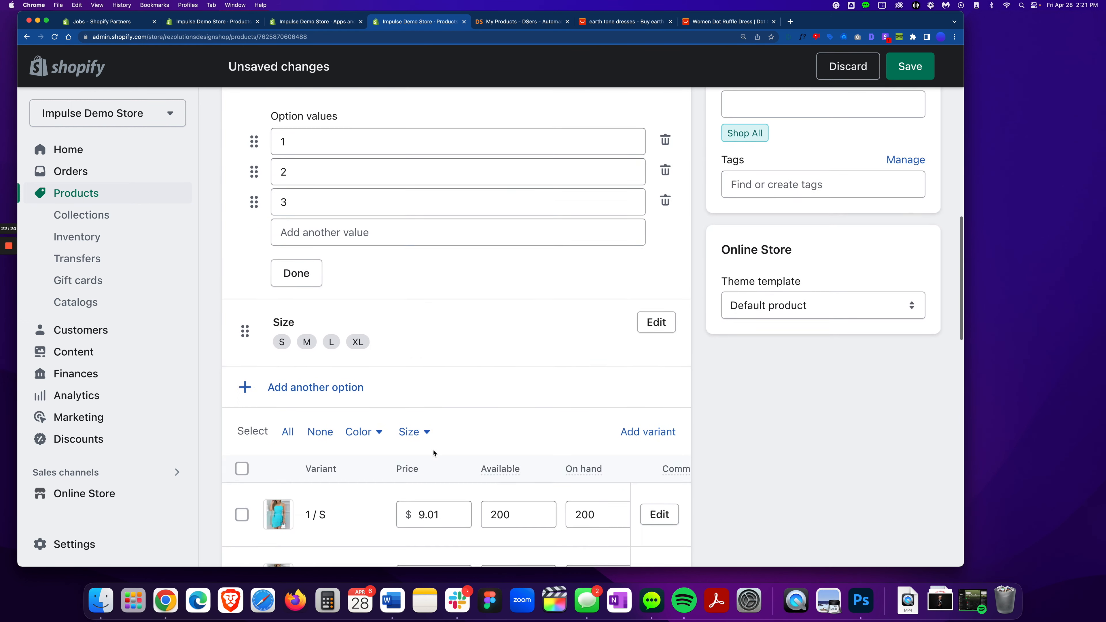
scroll(433, 453, down, 5)
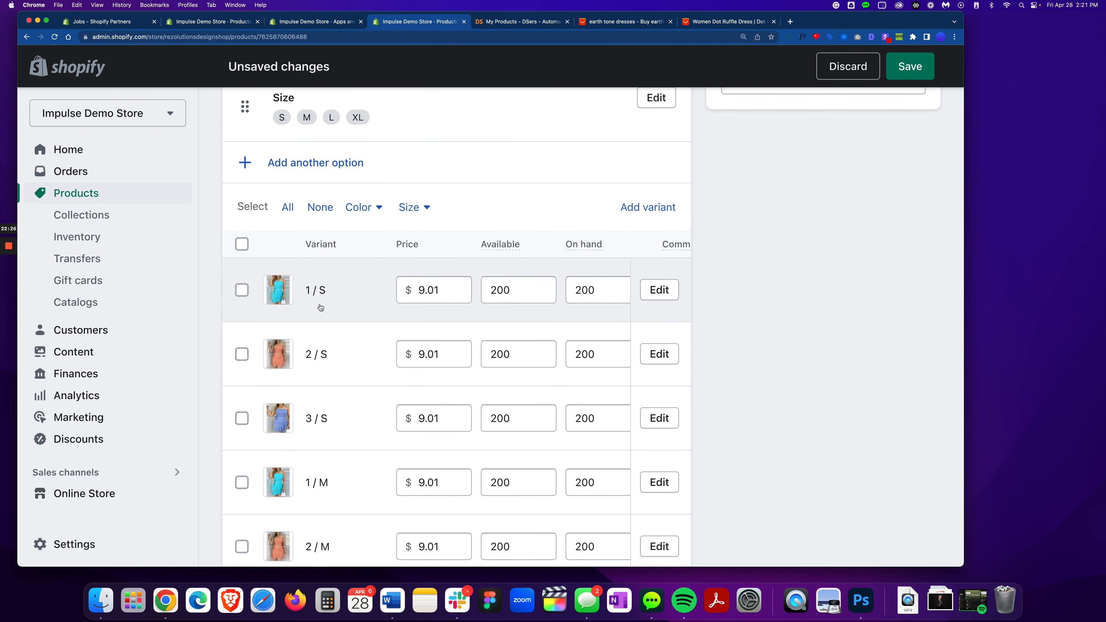
scroll(320, 307, up, 6)
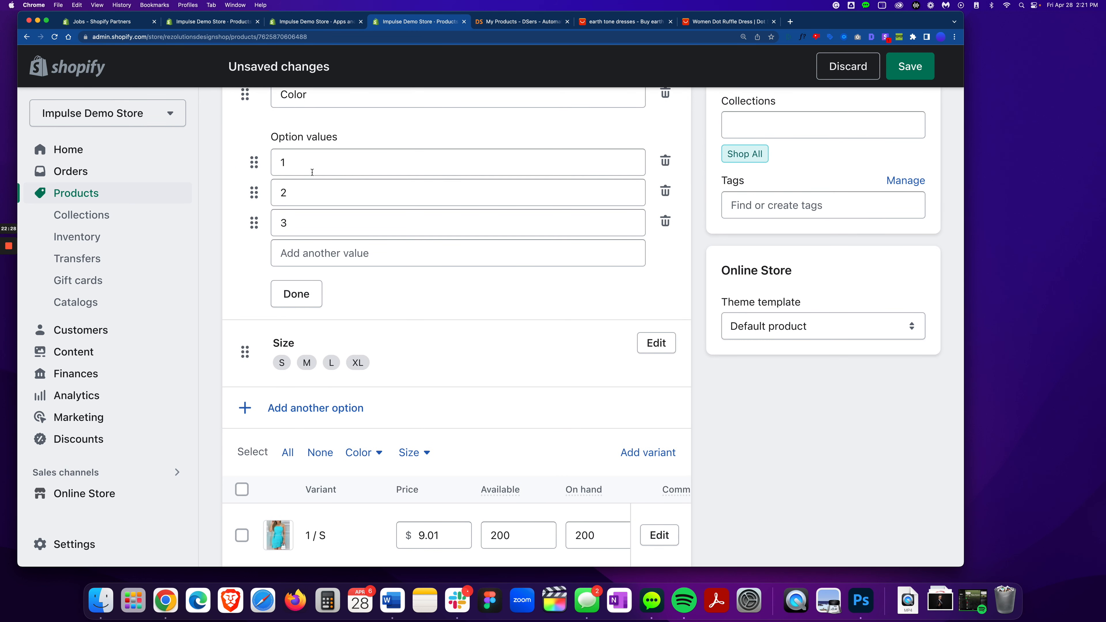
double_click(311, 170)
text(Teal)
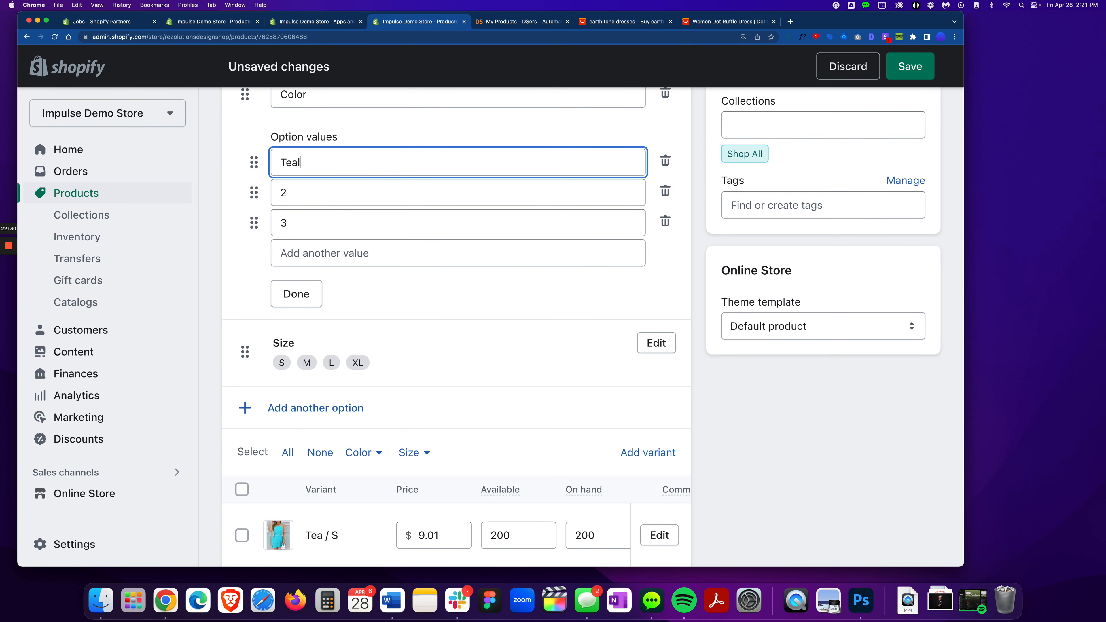
Step: Rename the Color option's value 2 as Peach and value 3 as Purple, and finish editing the option
scroll(395, 377, down, 5)
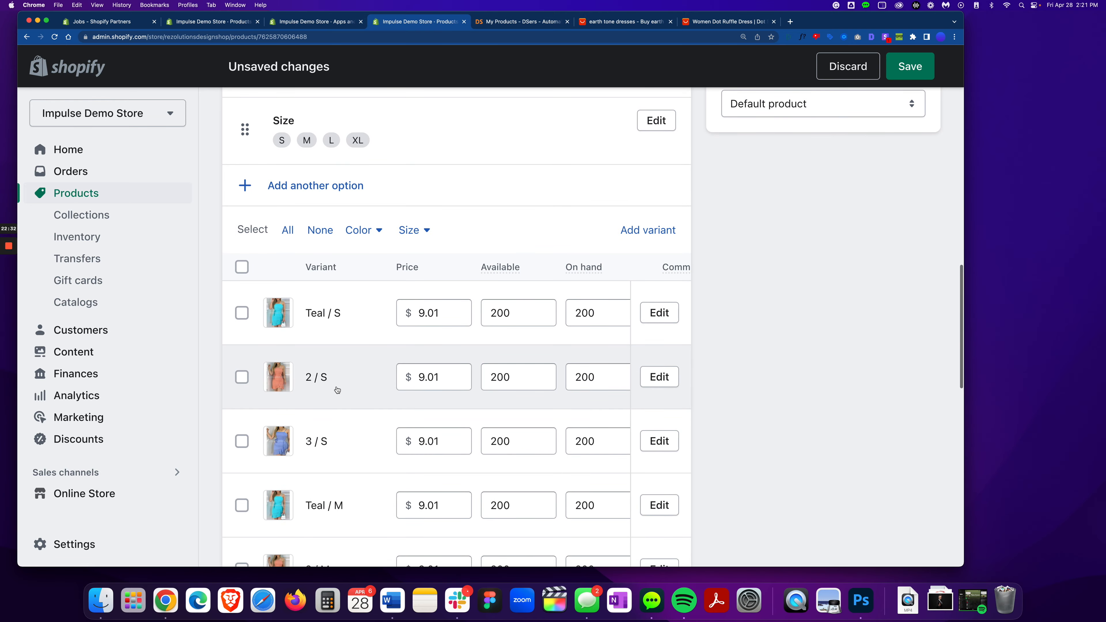
scroll(337, 389, up, 6)
double_click(301, 248)
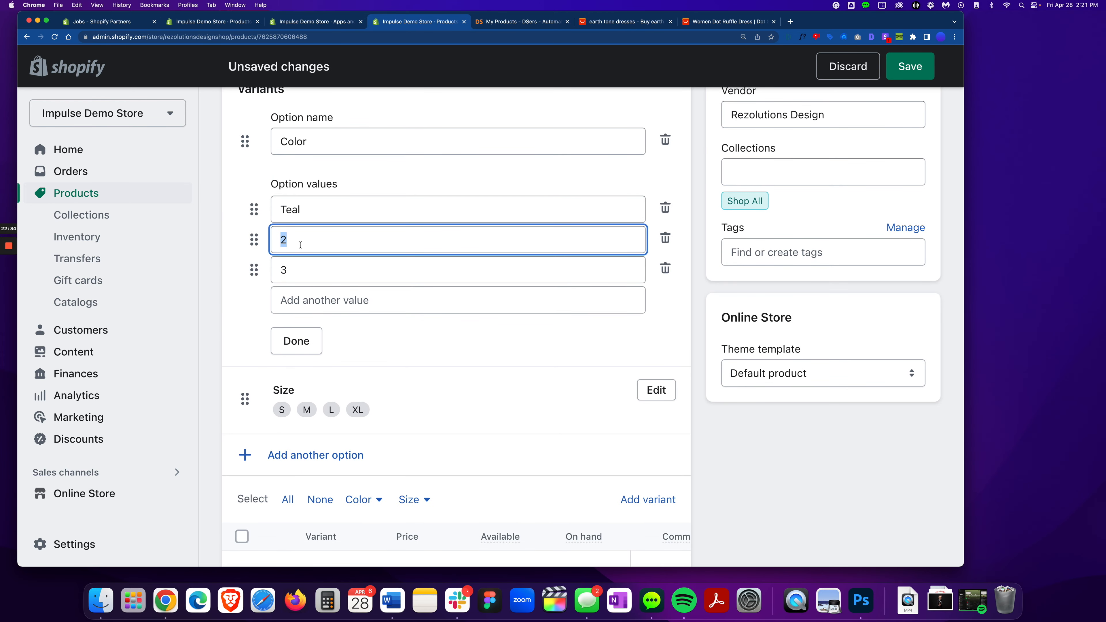
text(Peach)
double_click(292, 272)
text(Purple)
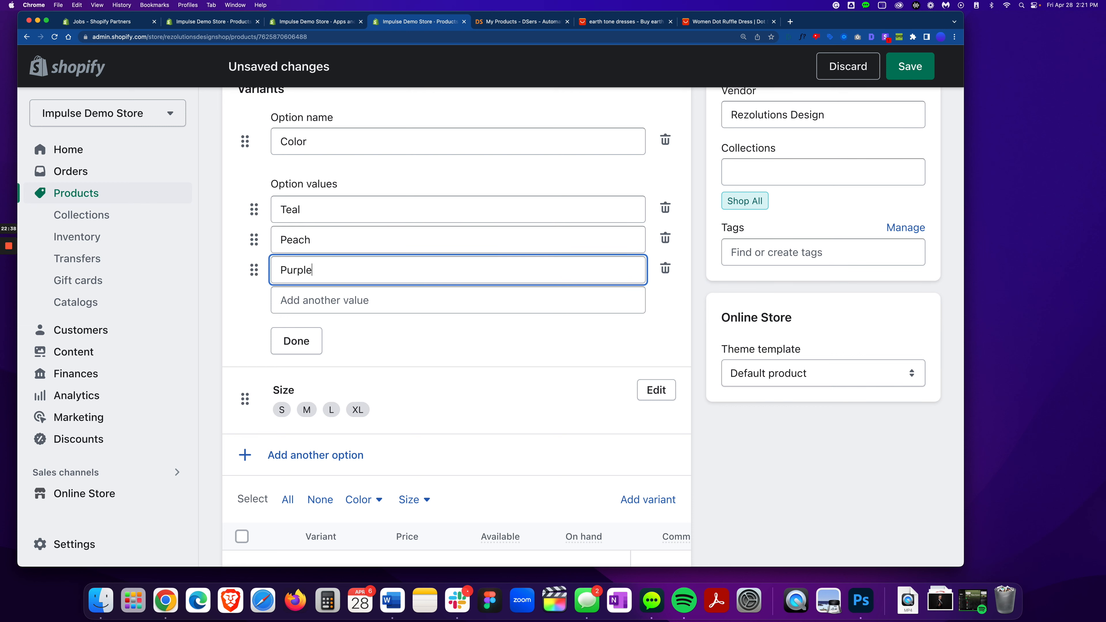
click(287, 345)
Step: Review the variant names, images and prices in the variant list, and save the product changes
scroll(306, 360, down, 5)
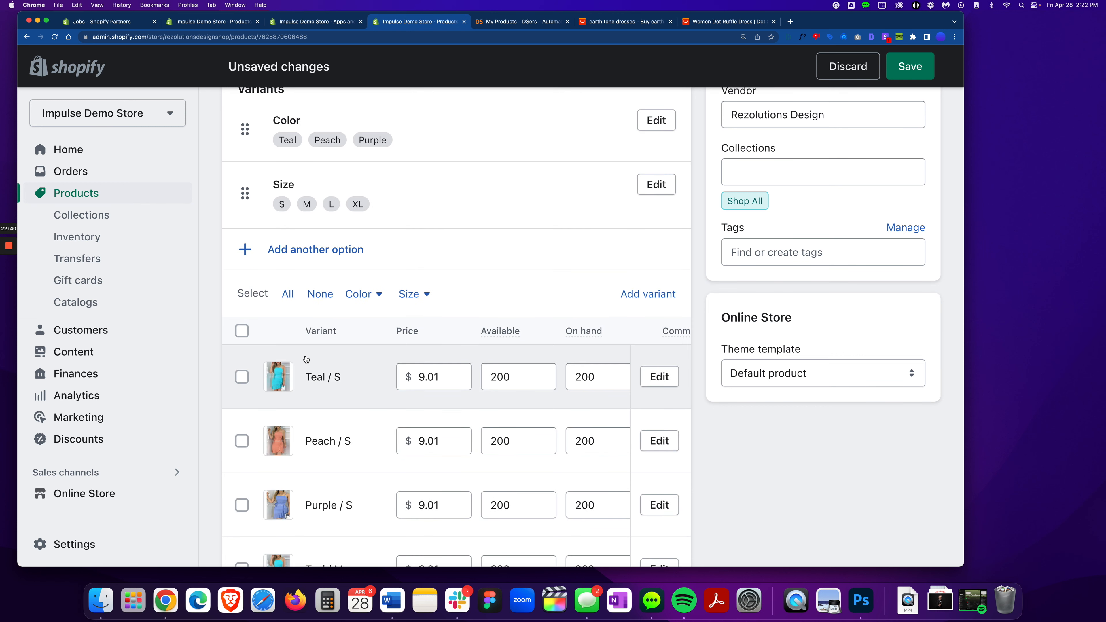
scroll(306, 360, down, 6)
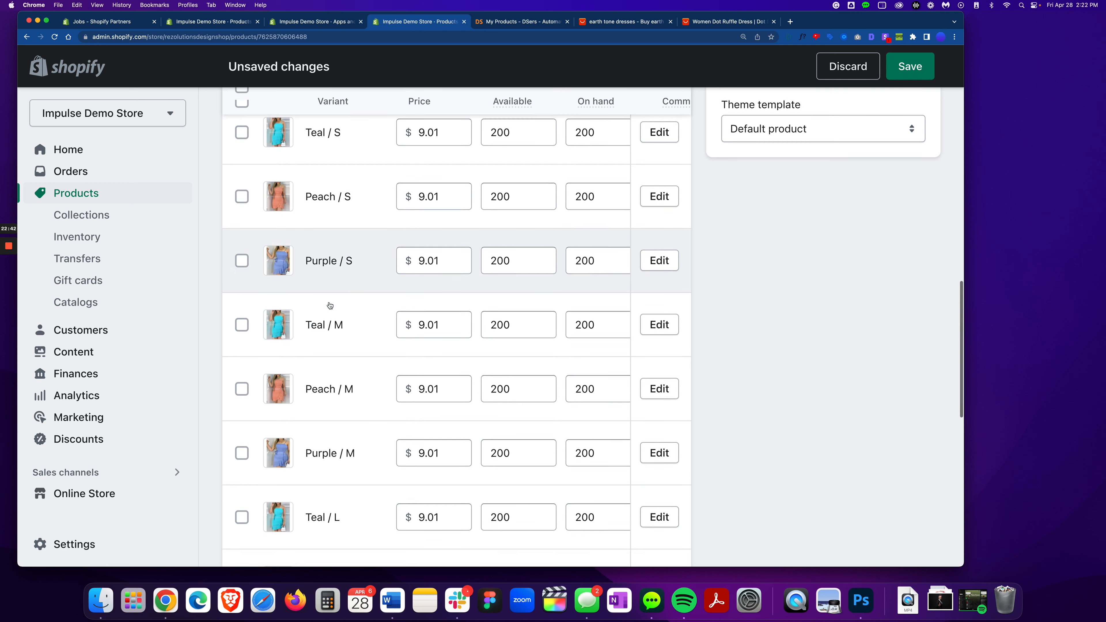
scroll(330, 305, down, 1)
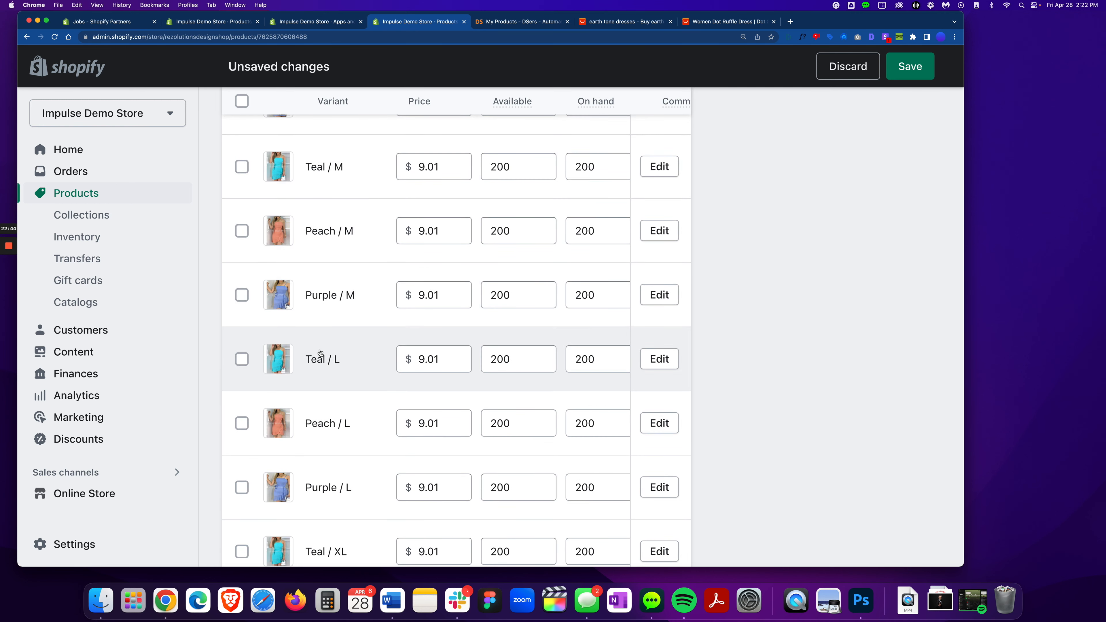
scroll(316, 358, down, 5)
scroll(320, 353, down, 1)
scroll(321, 352, up, 10)
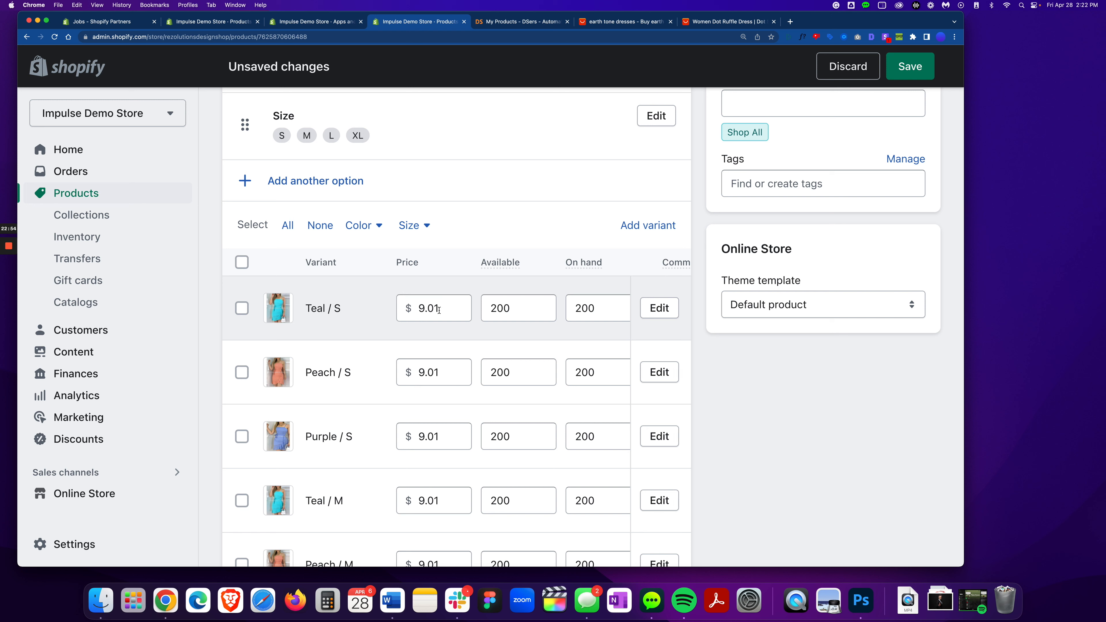
click(927, 68)
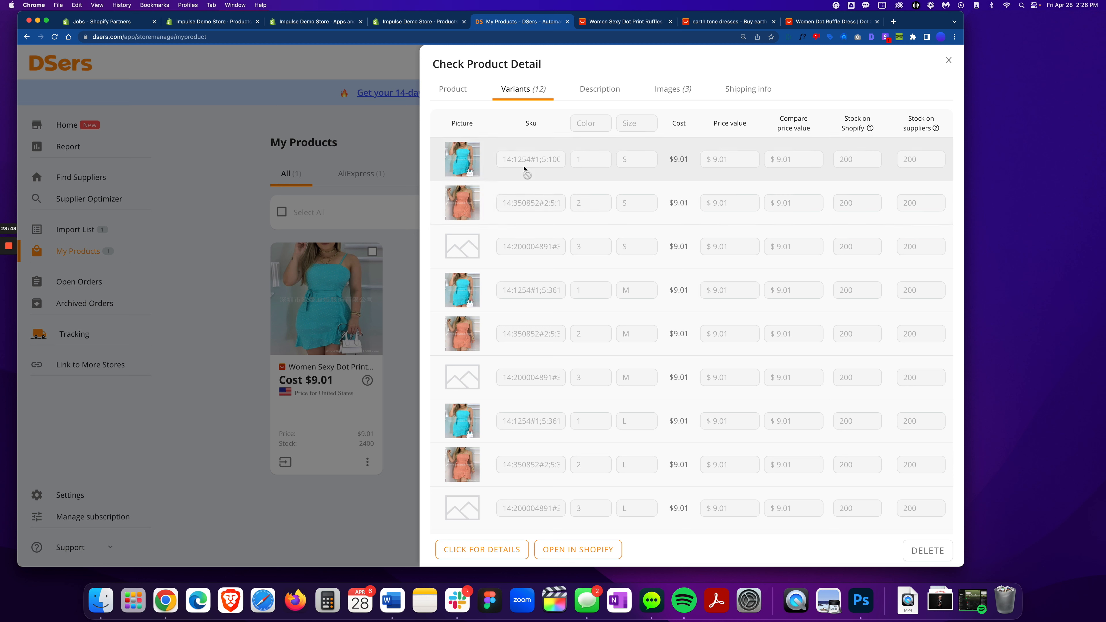
Step: Switch from DSers to the Shopify product list, clear its "Women" search, and close the three AliExpress browser tabs
click(420, 24)
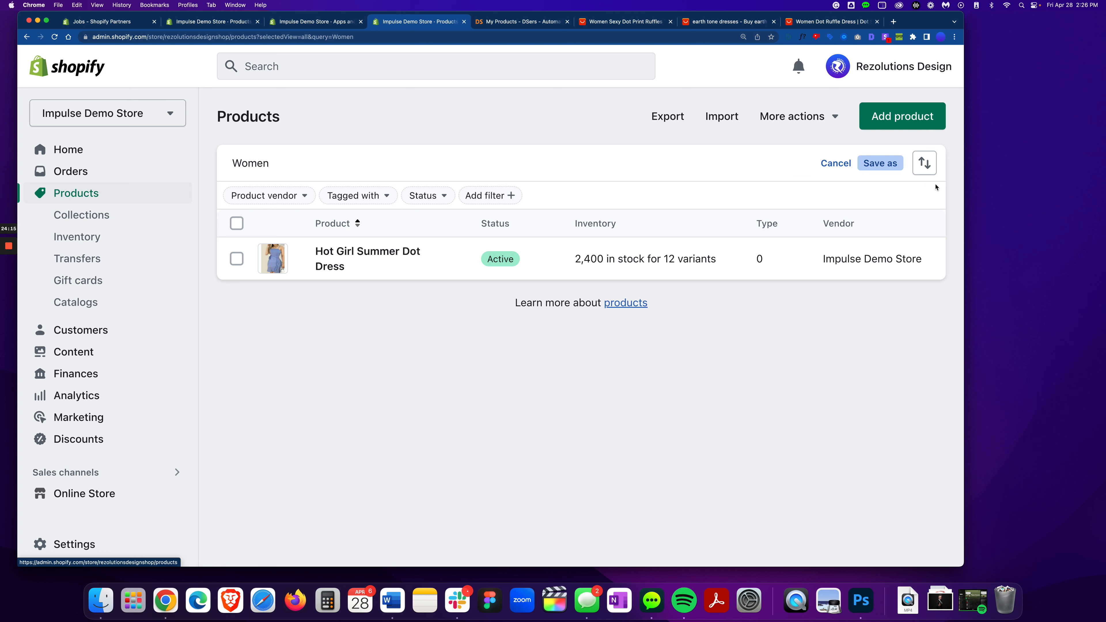
click(834, 164)
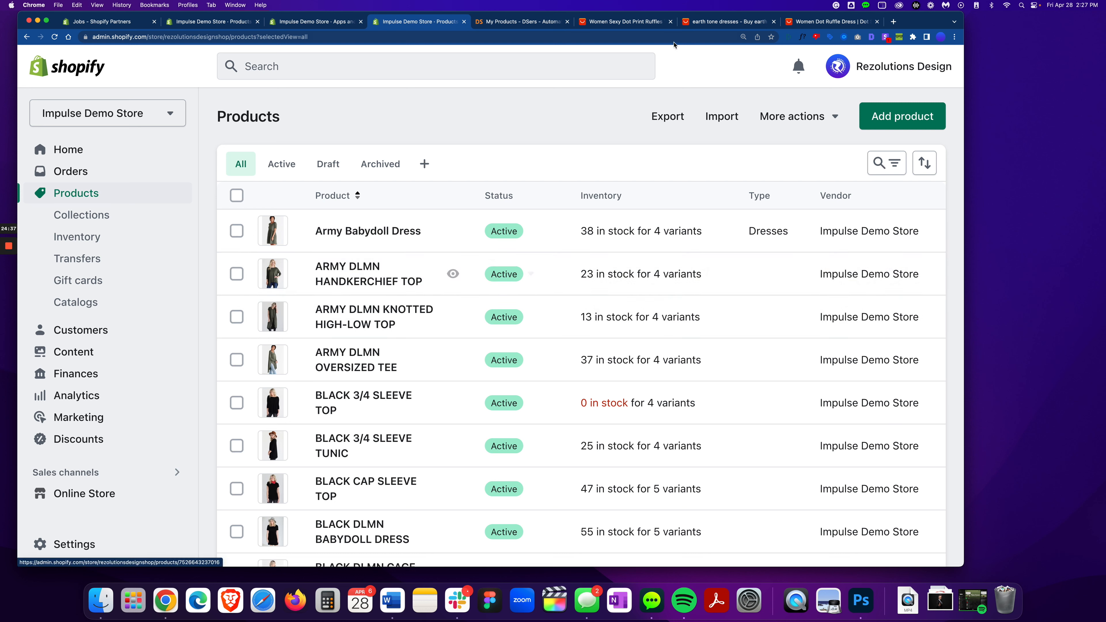
click(670, 22)
click(671, 22)
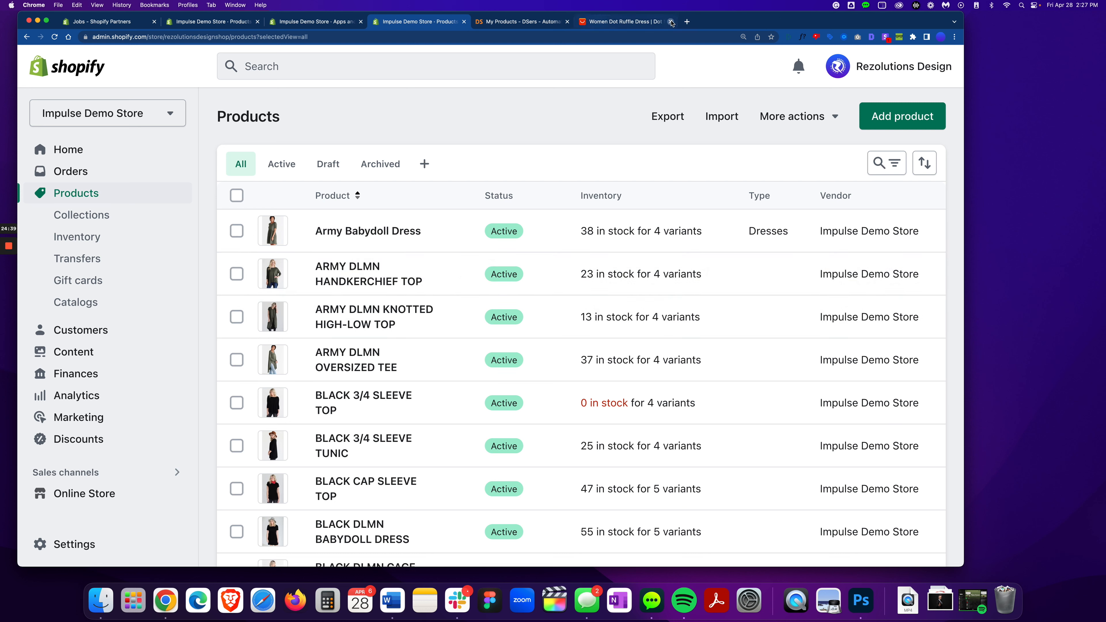
click(671, 22)
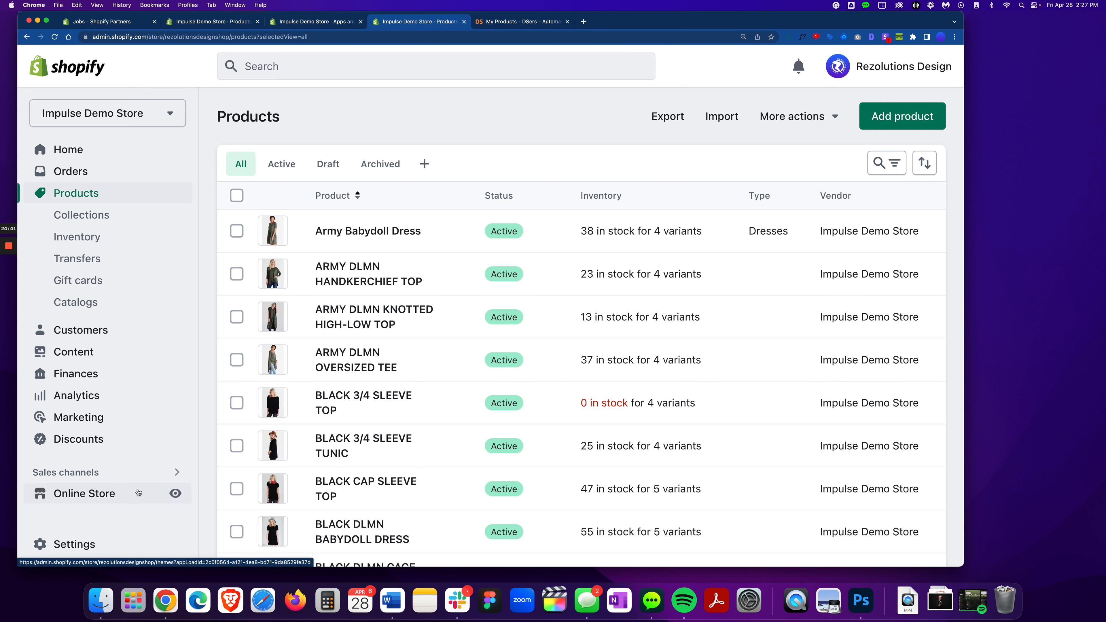